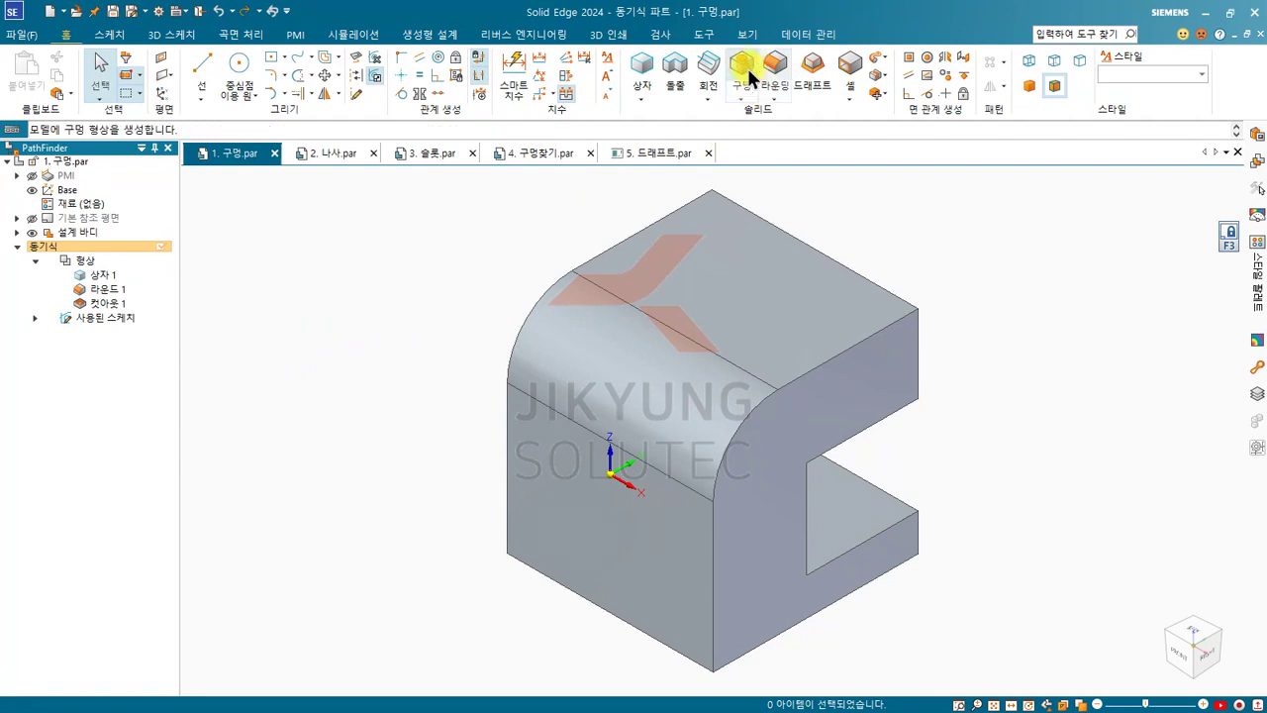
Step: Place a simple 10 mm ISO Metric drill-size hole on the block's top face, near its back corner
{"action": "left_click", "coordinate": [742, 65]}
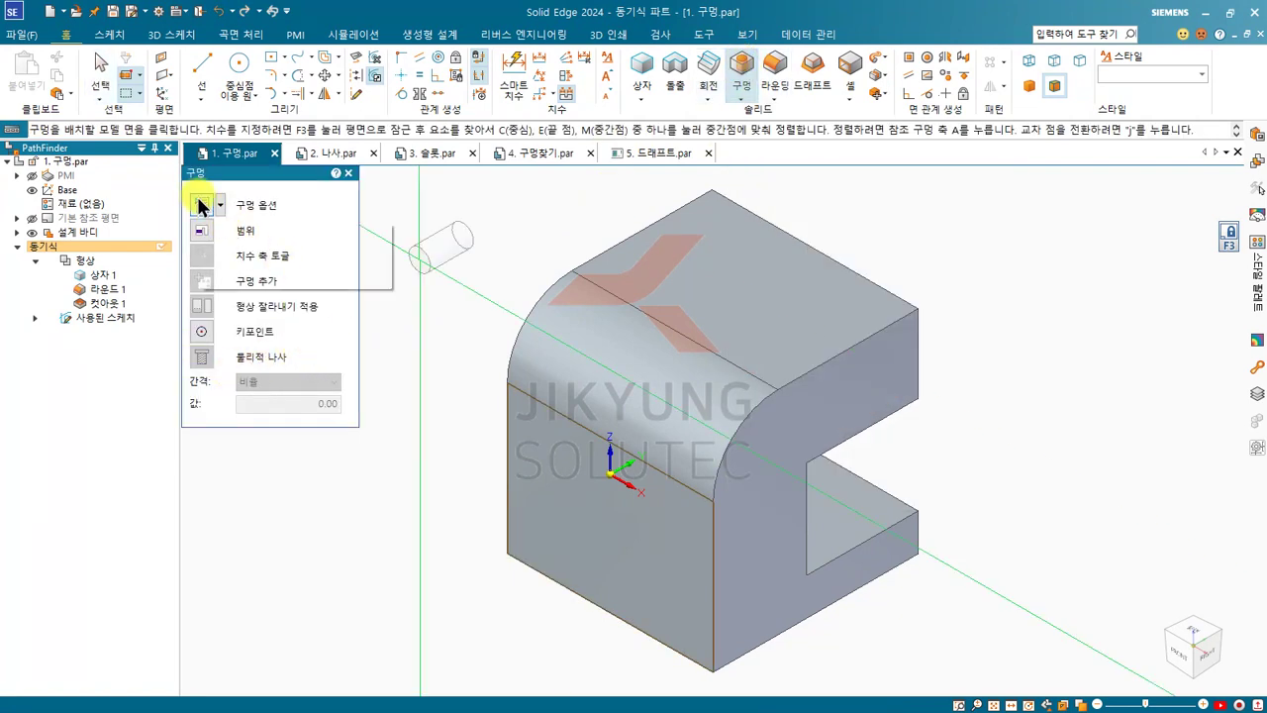
{"action": "left_click", "coordinate": [201, 204]}
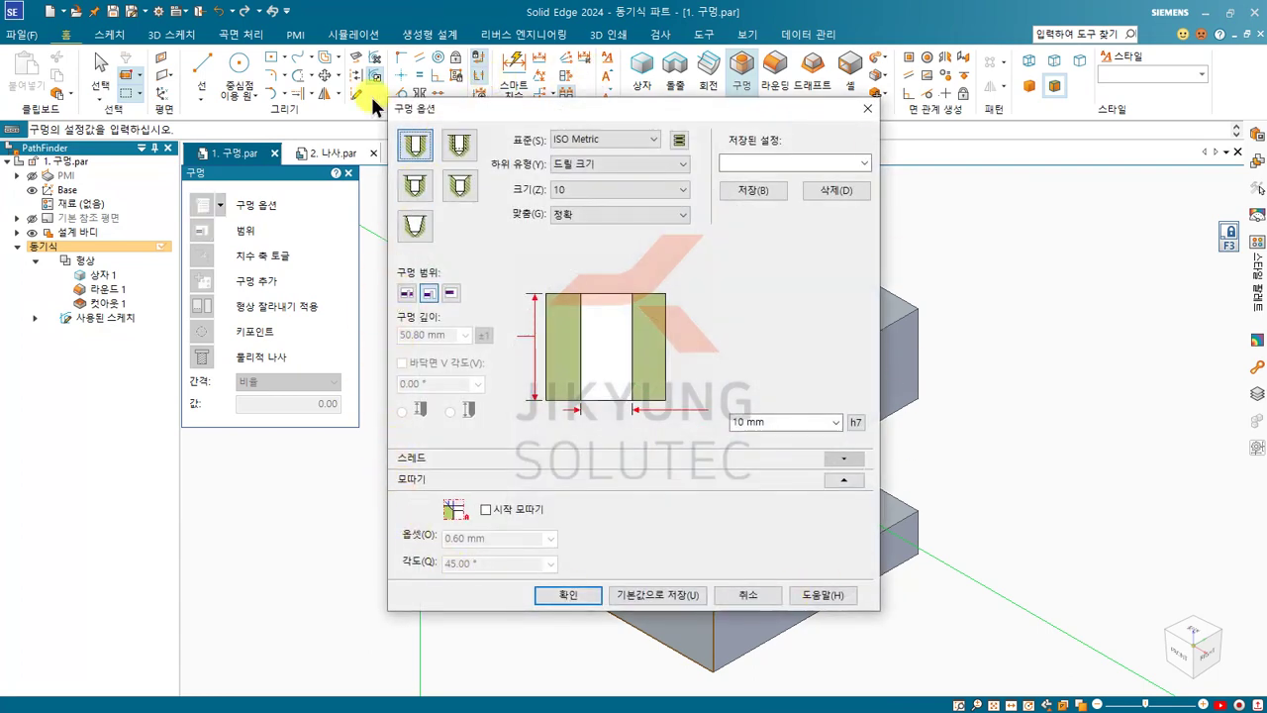
{"action": "left_click", "coordinate": [566, 595]}
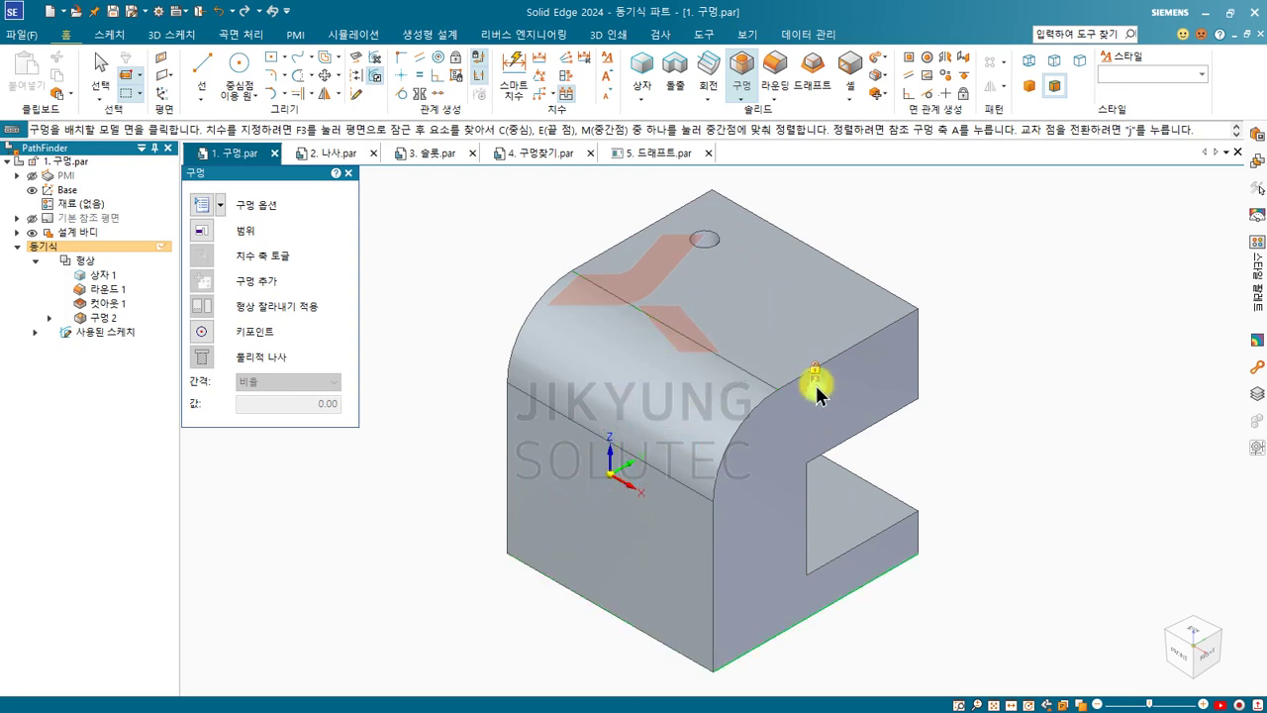
Step: Lock the hole placement plane to the block's top face
{"action": "key", "text": "F3"}
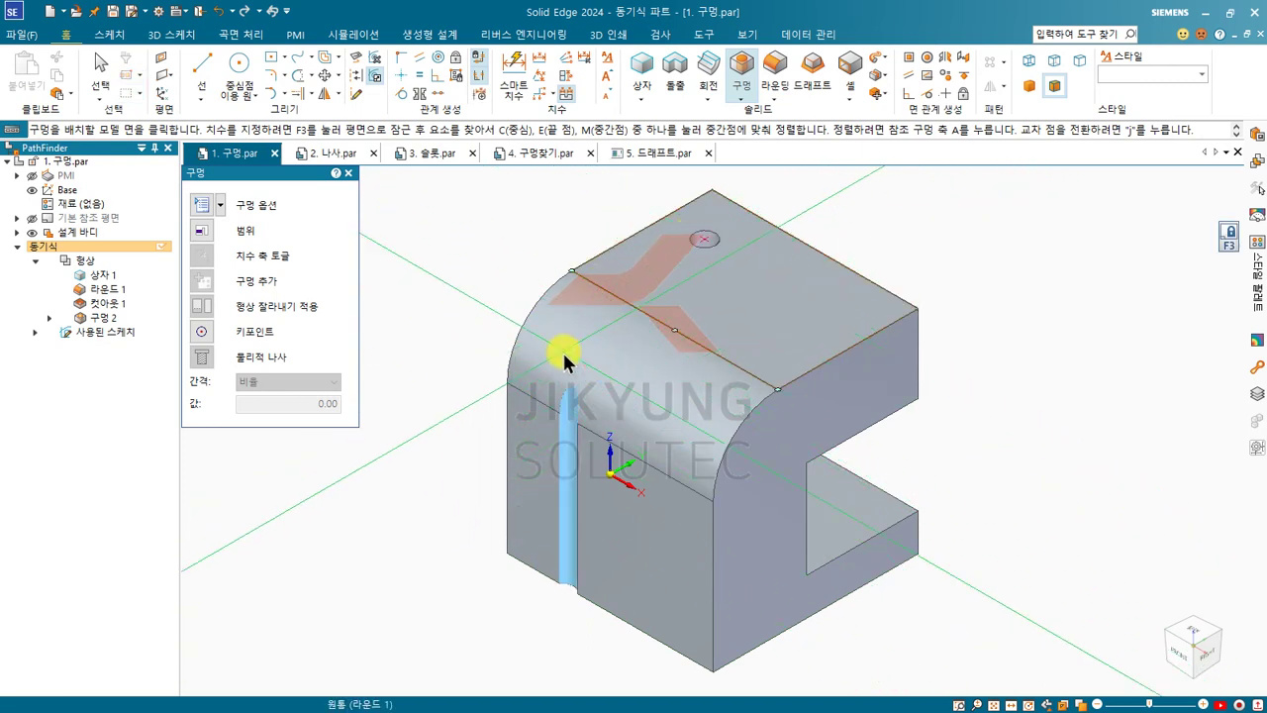
{"action": "key", "text": "F3"}
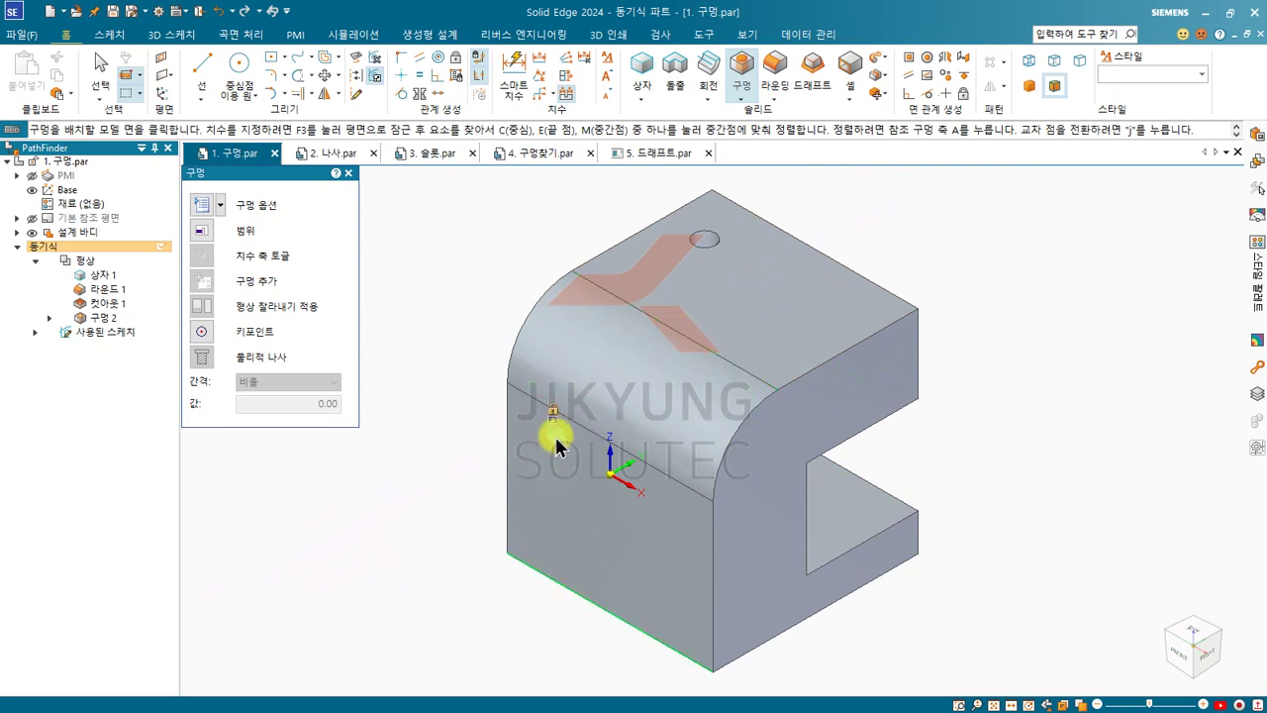
{"action": "key", "text": "F3"}
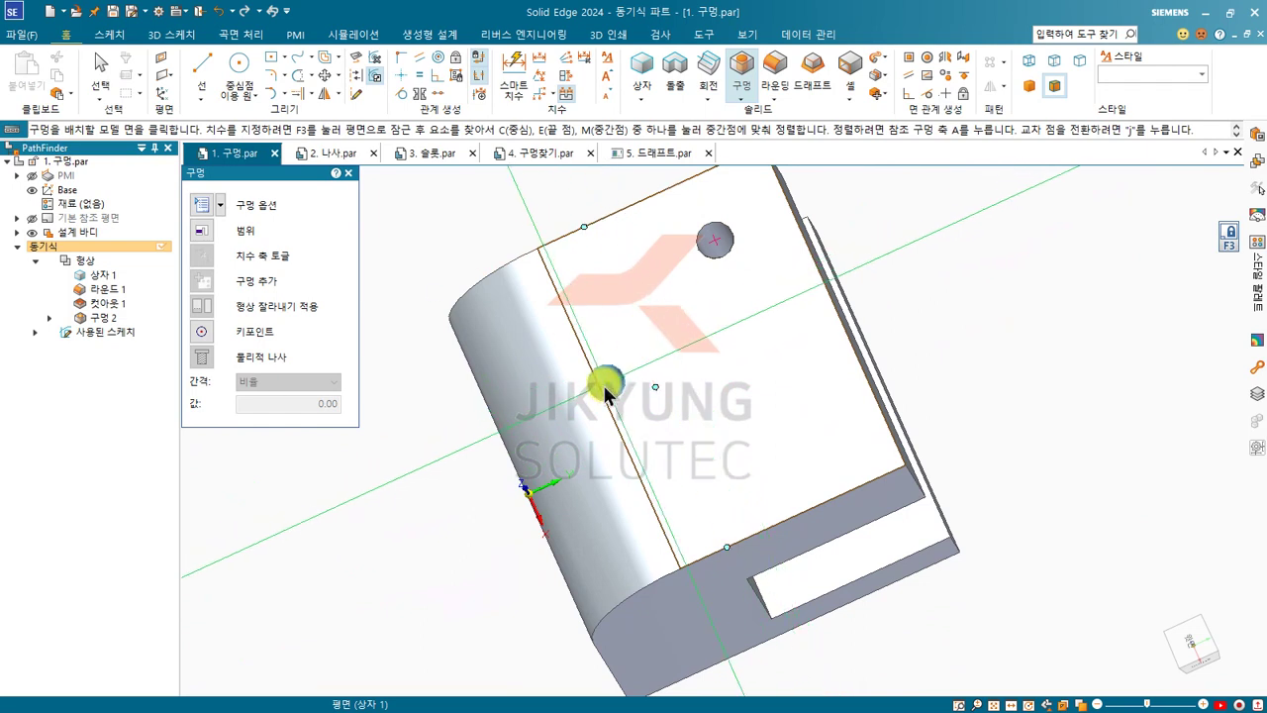
Step: Place a second 10 mm hole on the top face, 50 mm from the front edge and 50 mm from the rounded side's outer edge
{"action": "key", "text": "m"}
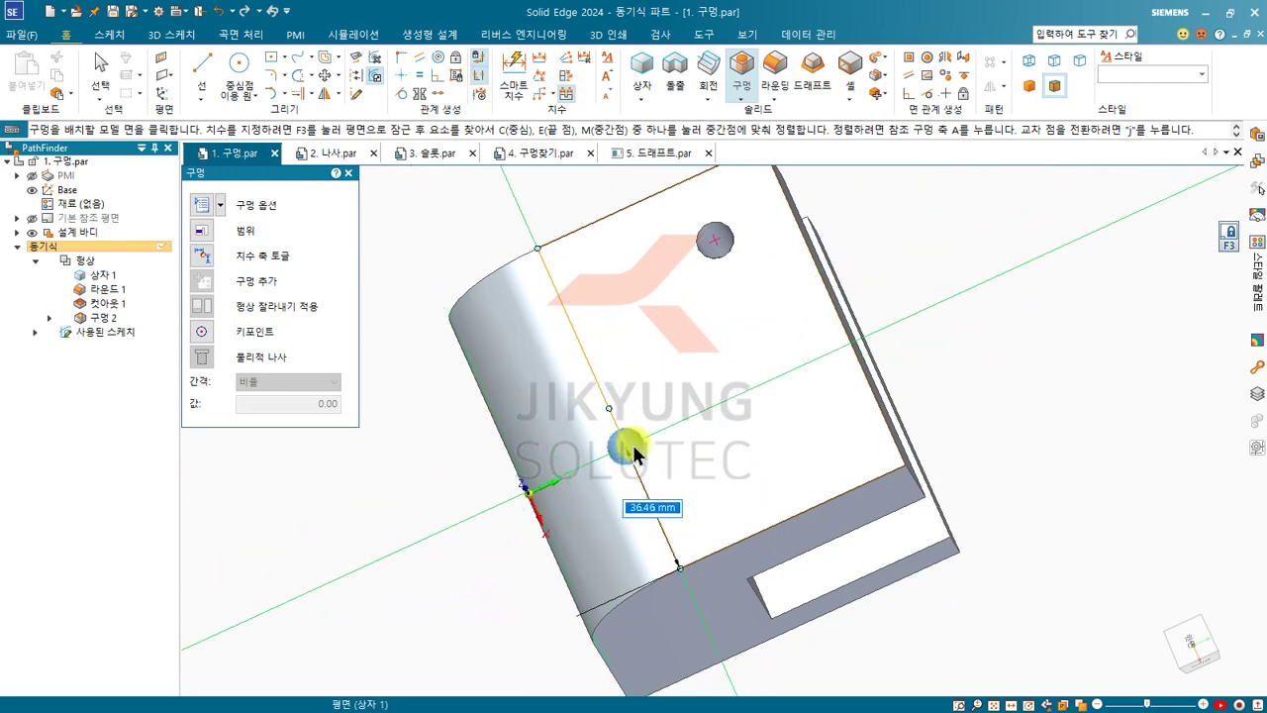
{"action": "key", "text": "e"}
{"action": "scroll", "coordinate": [717, 396], "scroll_direction": "down", "scroll_amount": 2}
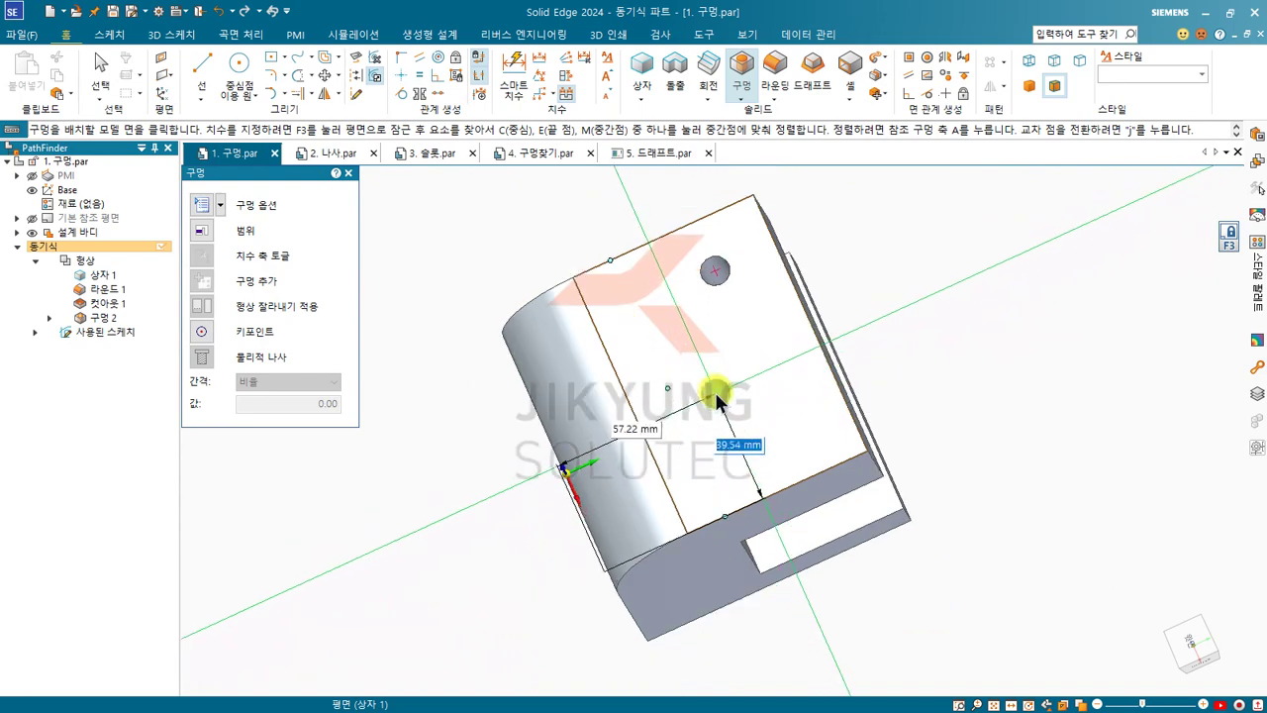
{"action": "middle_click_drag", "start_coordinate": [736, 452], "coordinate": [759, 420]}
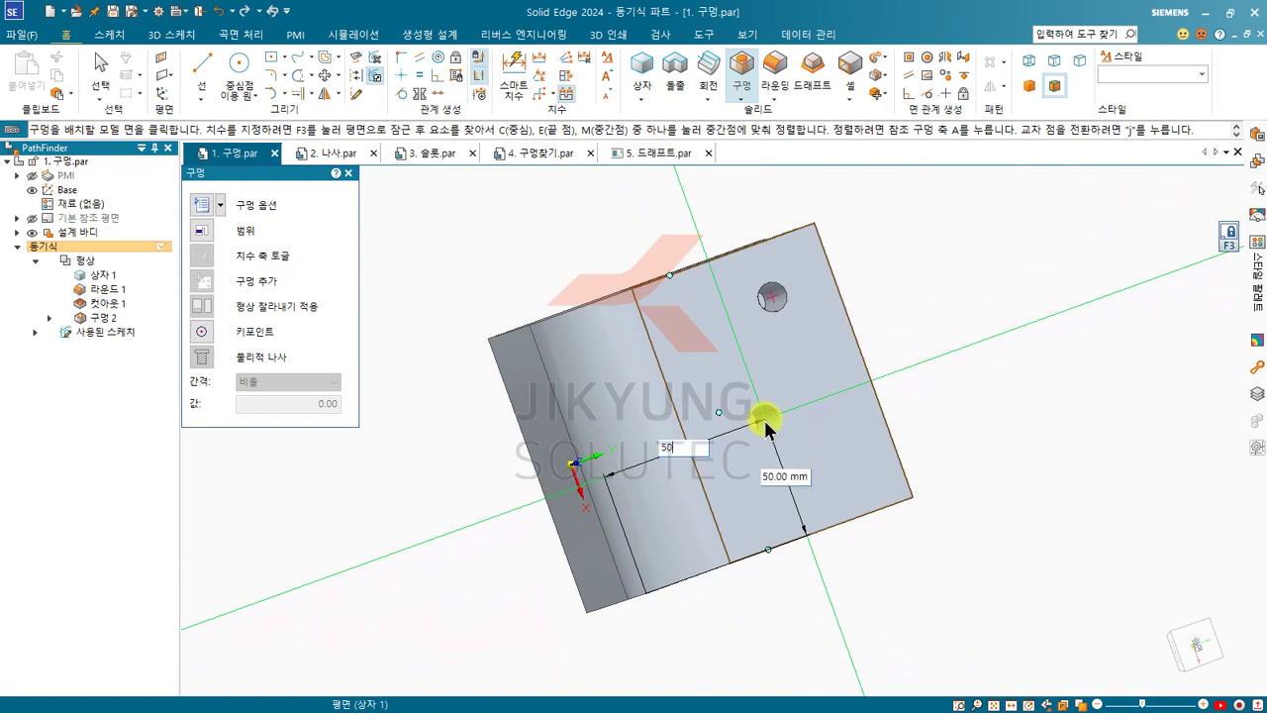
{"action": "key", "text": "Return"}
{"action": "left_click", "coordinate": [764, 417]}
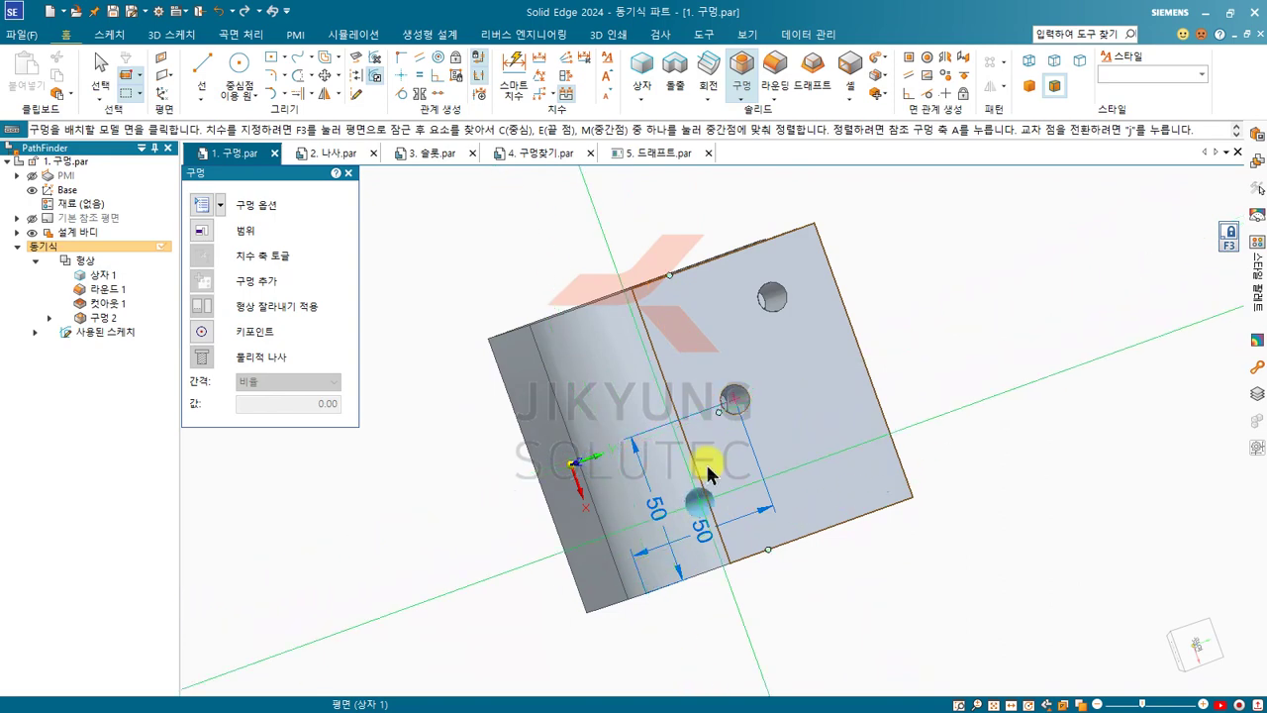
Step: Place a third hole on the top face, 30 mm from the front edge and 30 mm from the edge opposite the rounding, and finish the Hole command
{"action": "middle_click_drag", "start_coordinate": [806, 402], "coordinate": [713, 430]}
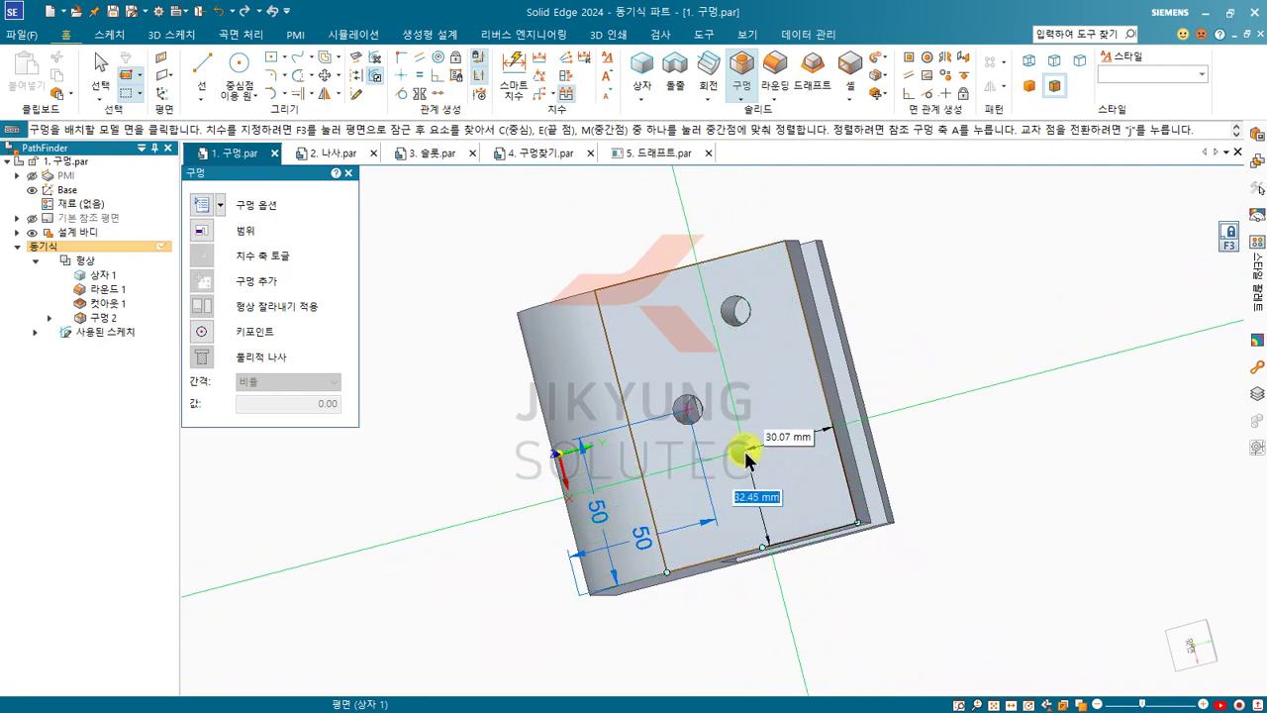
{"action": "key", "text": "Return"}
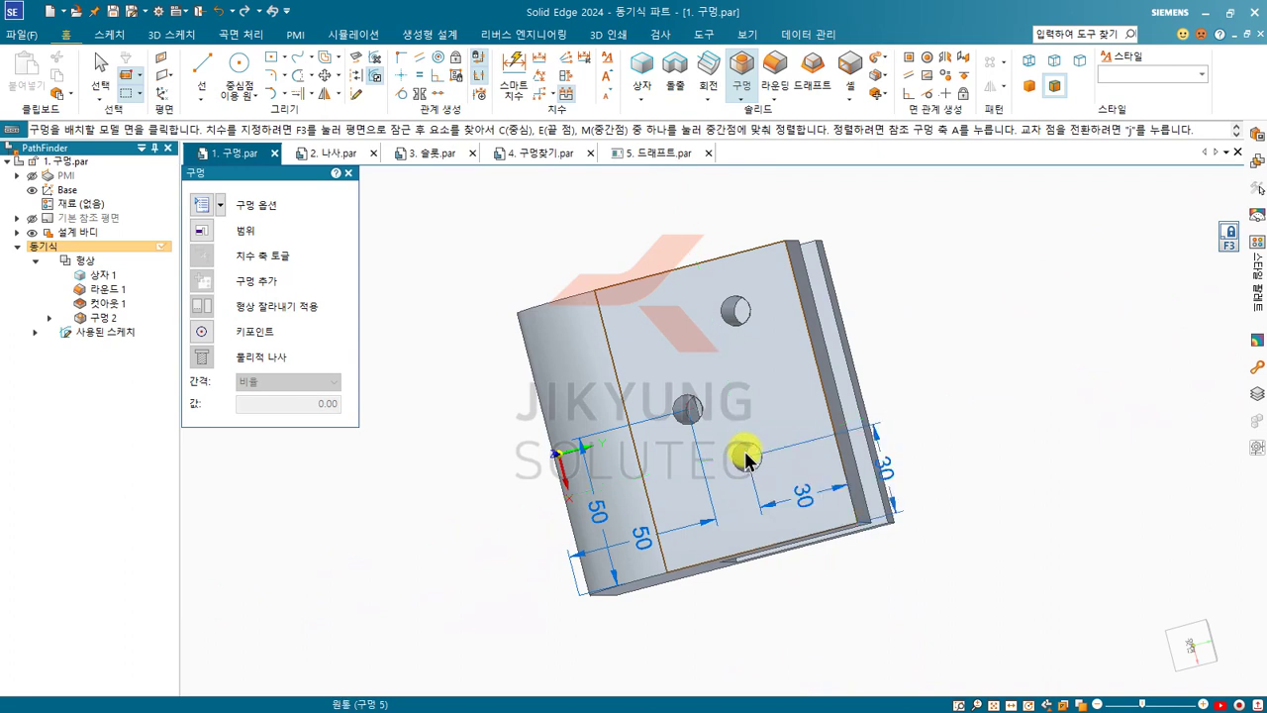
{"action": "middle_click_drag", "start_coordinate": [637, 442], "coordinate": [676, 420]}
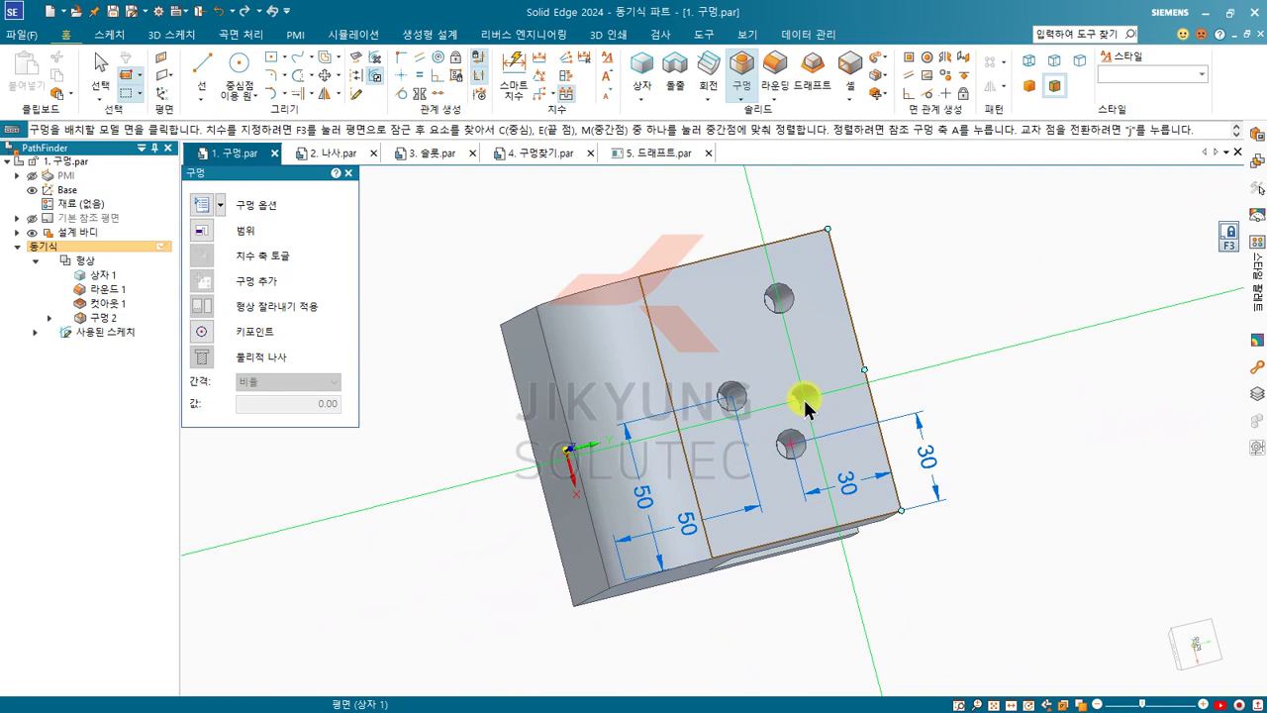
{"action": "key", "text": "Escape"}
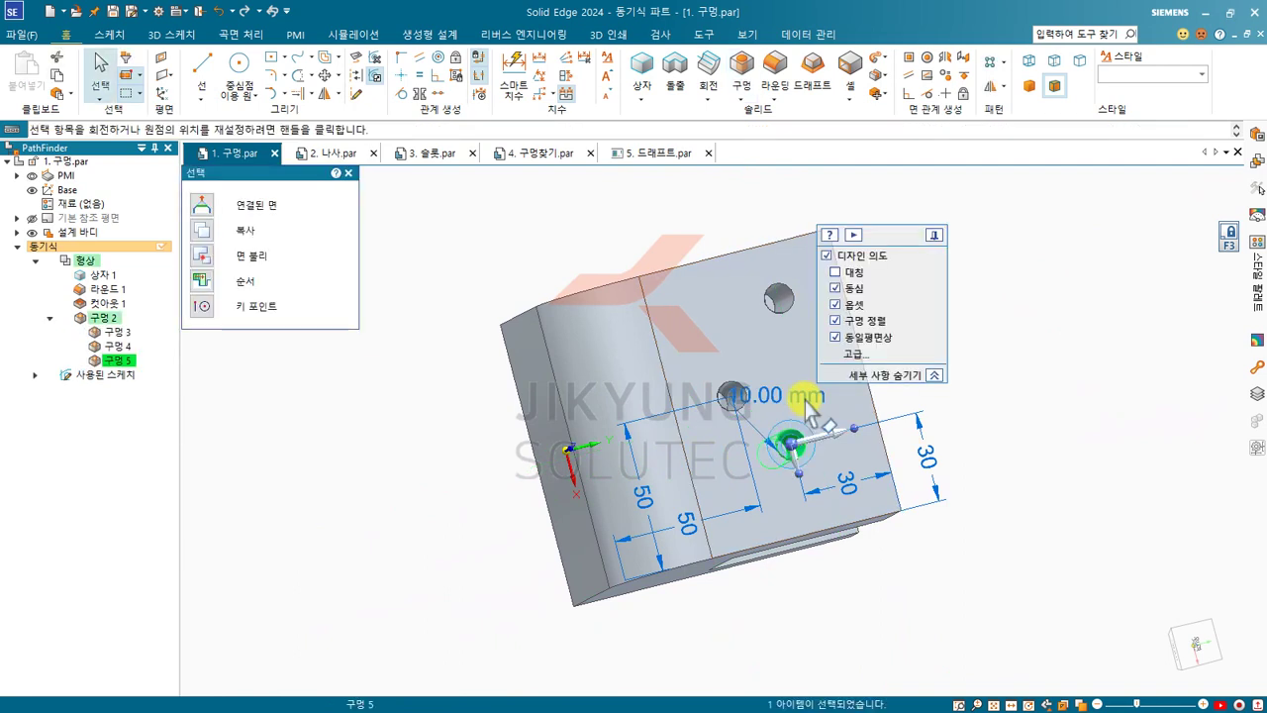
{"action": "left_click", "coordinate": [344, 439]}
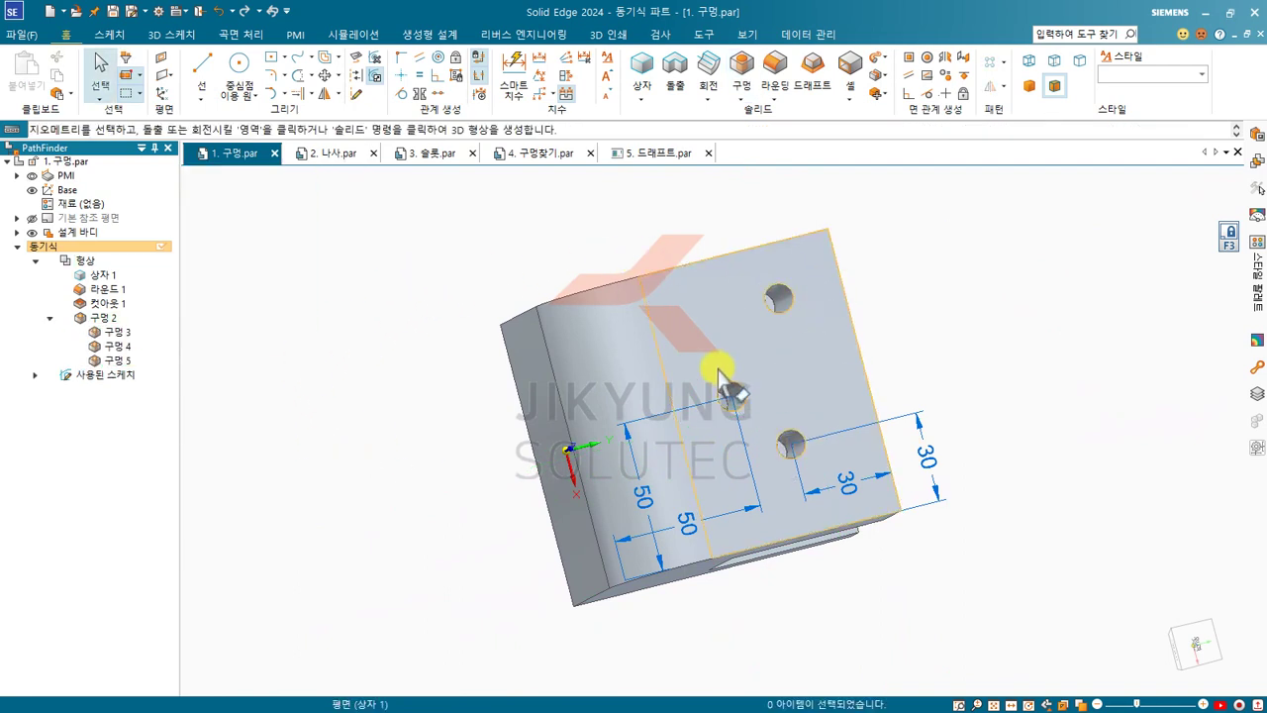
Step: Examine each individual hole grouped under the 구멍 2 feature
{"action": "middle_click_drag", "start_coordinate": [731, 375], "coordinate": [641, 283]}
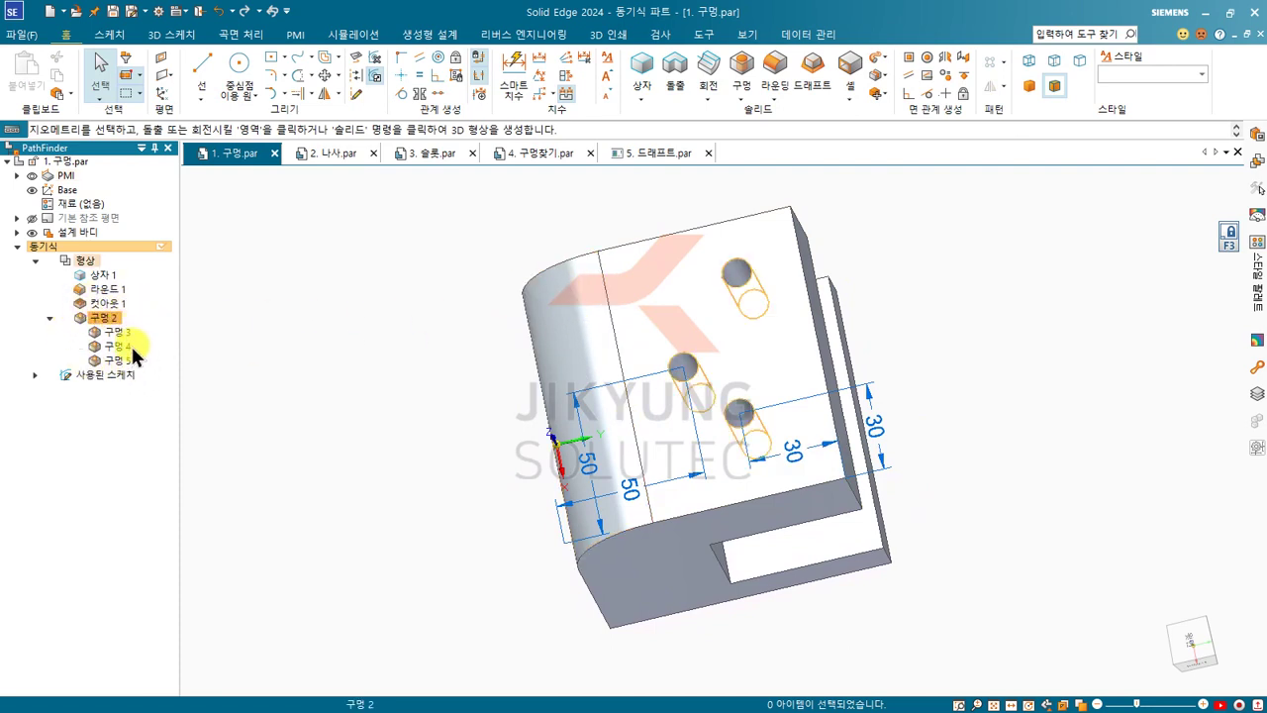
{"action": "left_click", "coordinate": [103, 332]}
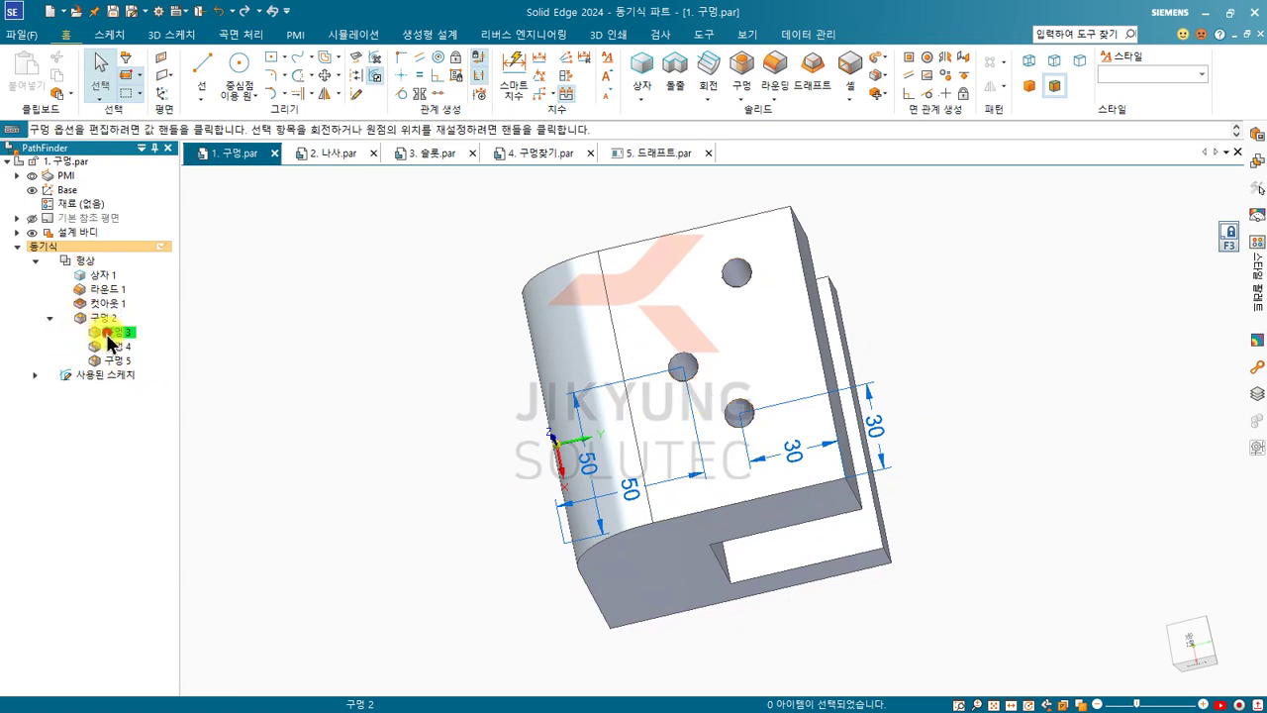
{"action": "left_click", "coordinate": [117, 348]}
{"action": "left_click", "coordinate": [119, 360]}
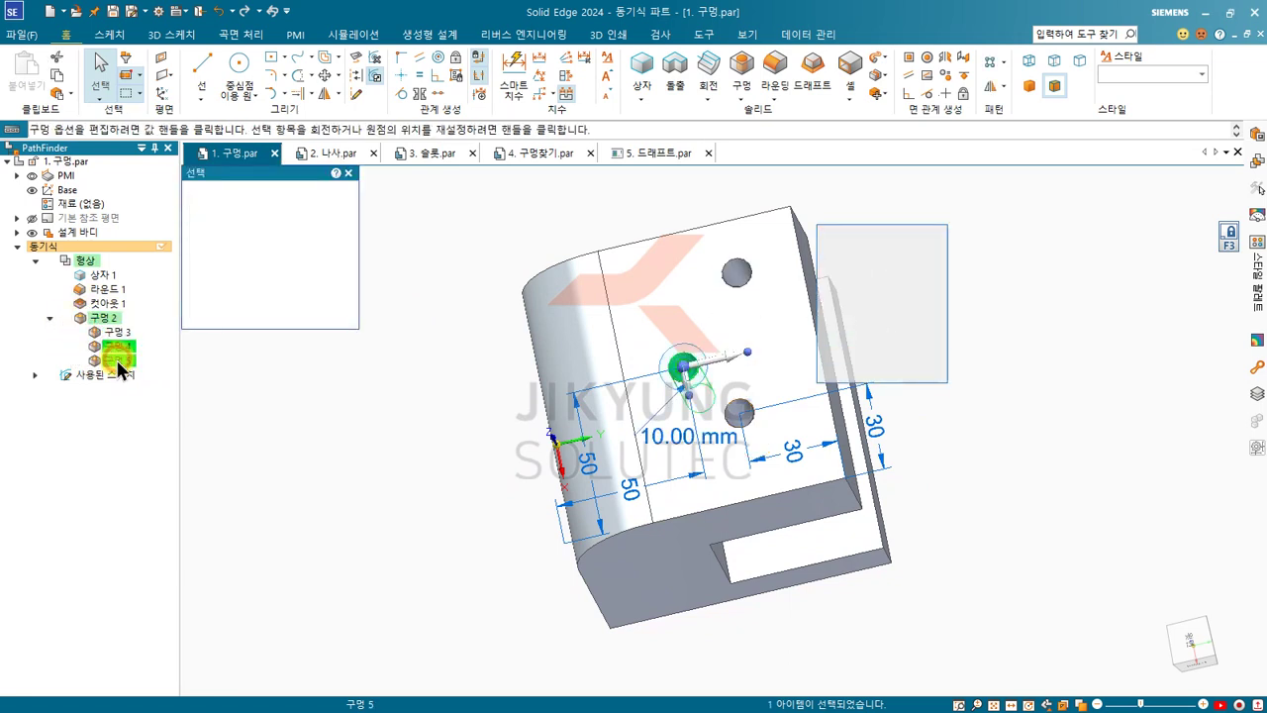
Step: Edit the 구멍 2 feature and add a fourth hole to it on the top face, near the rounded side's back end
{"action": "left_click", "coordinate": [105, 317]}
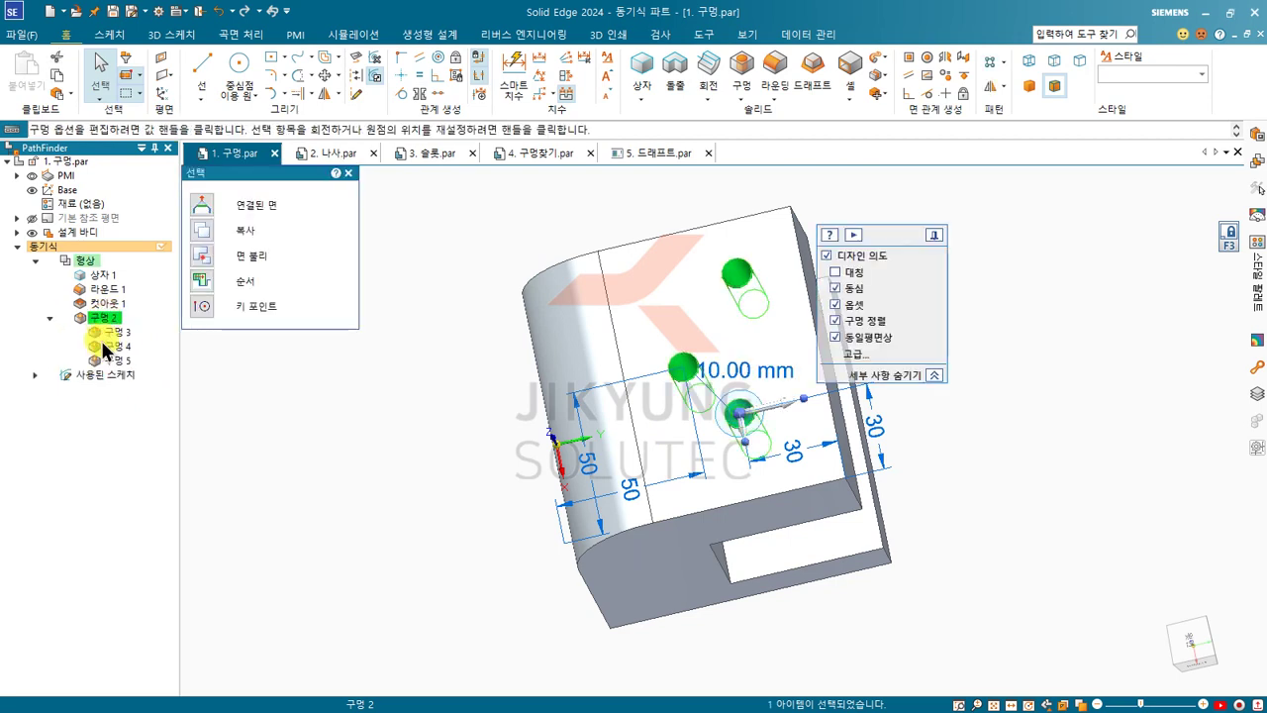
{"action": "left_click", "coordinate": [745, 285]}
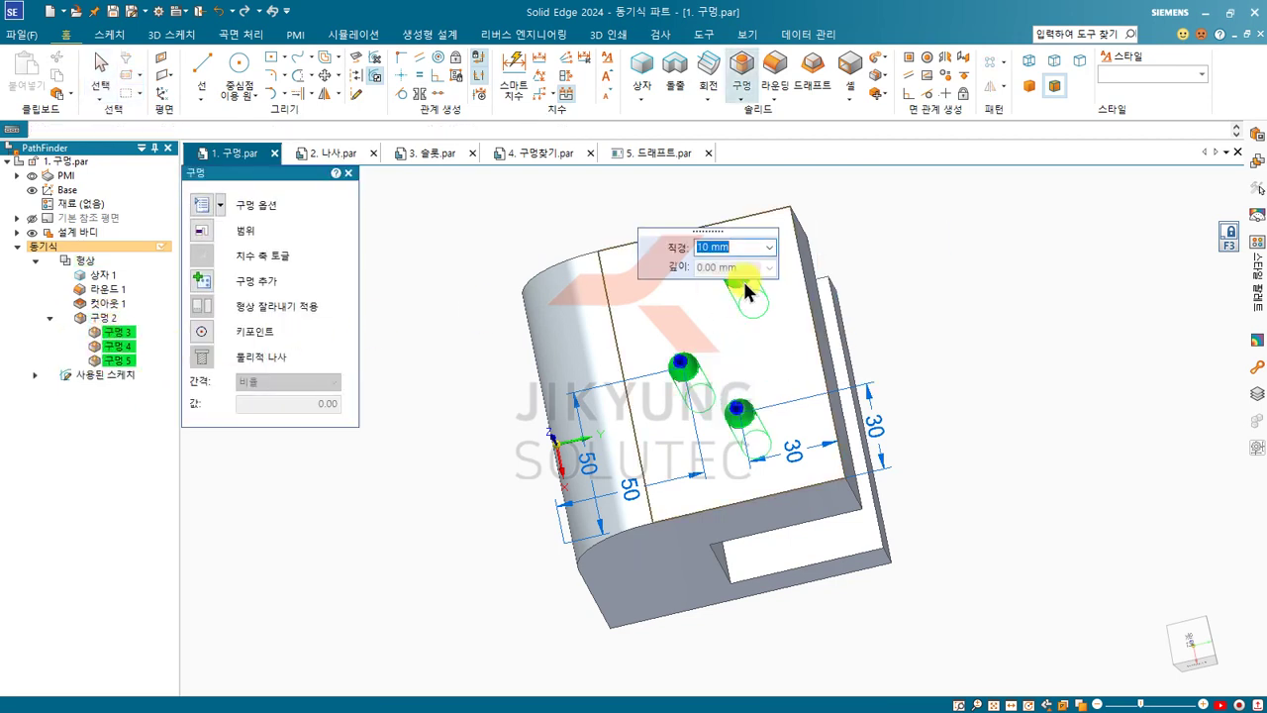
{"action": "middle_click_drag", "start_coordinate": [534, 379], "coordinate": [546, 351]}
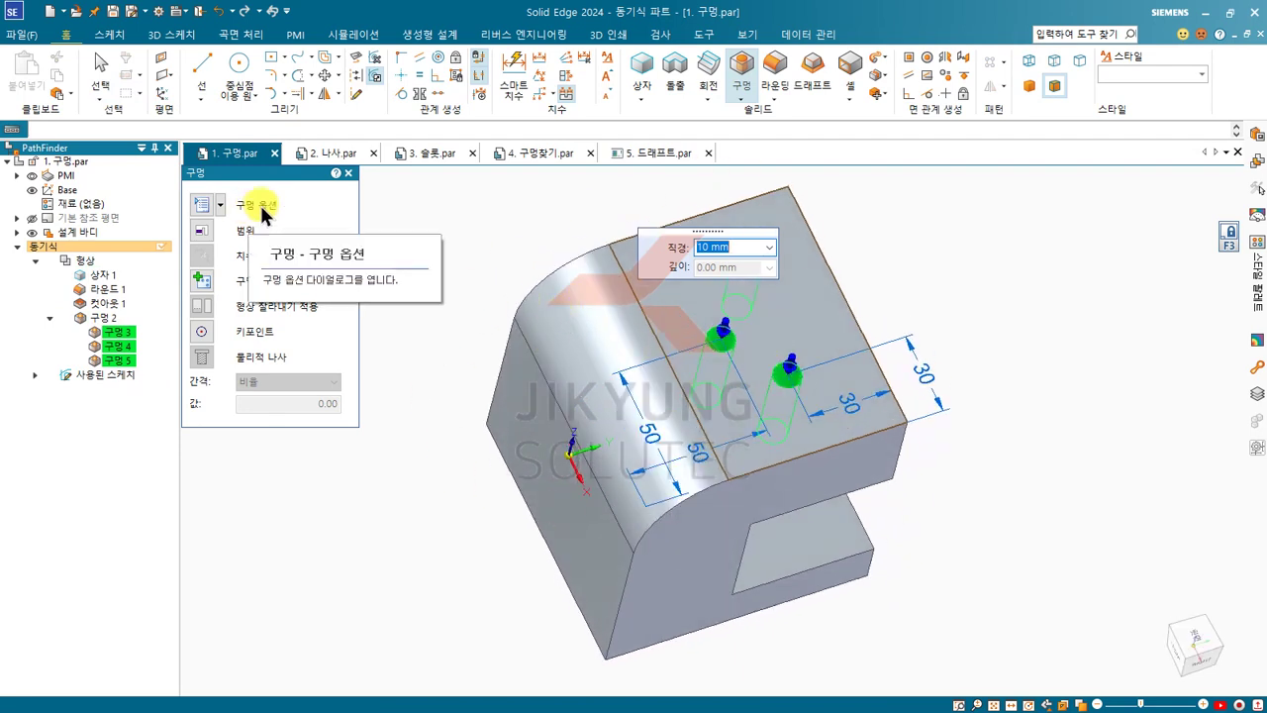
{"action": "middle_click_drag", "start_coordinate": [485, 436], "coordinate": [619, 322]}
{"action": "scroll", "coordinate": [619, 321], "scroll_direction": "up", "scroll_amount": 3}
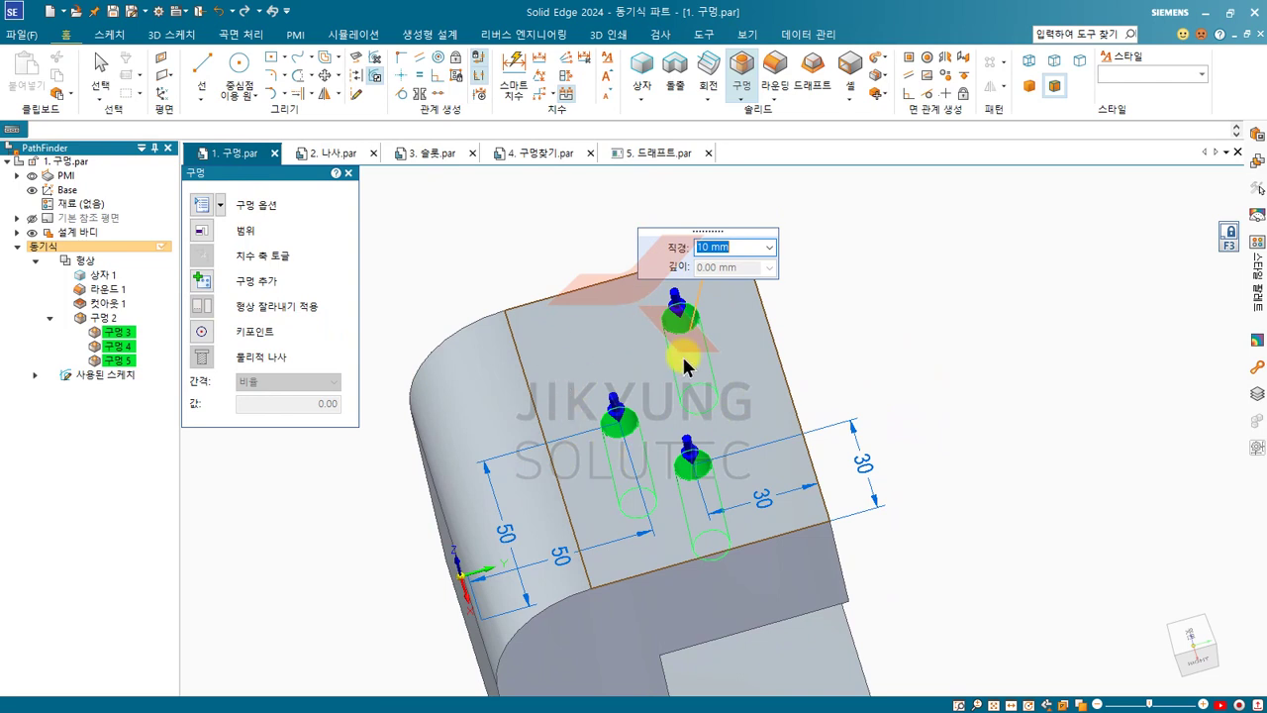
{"action": "left_click", "coordinate": [202, 282]}
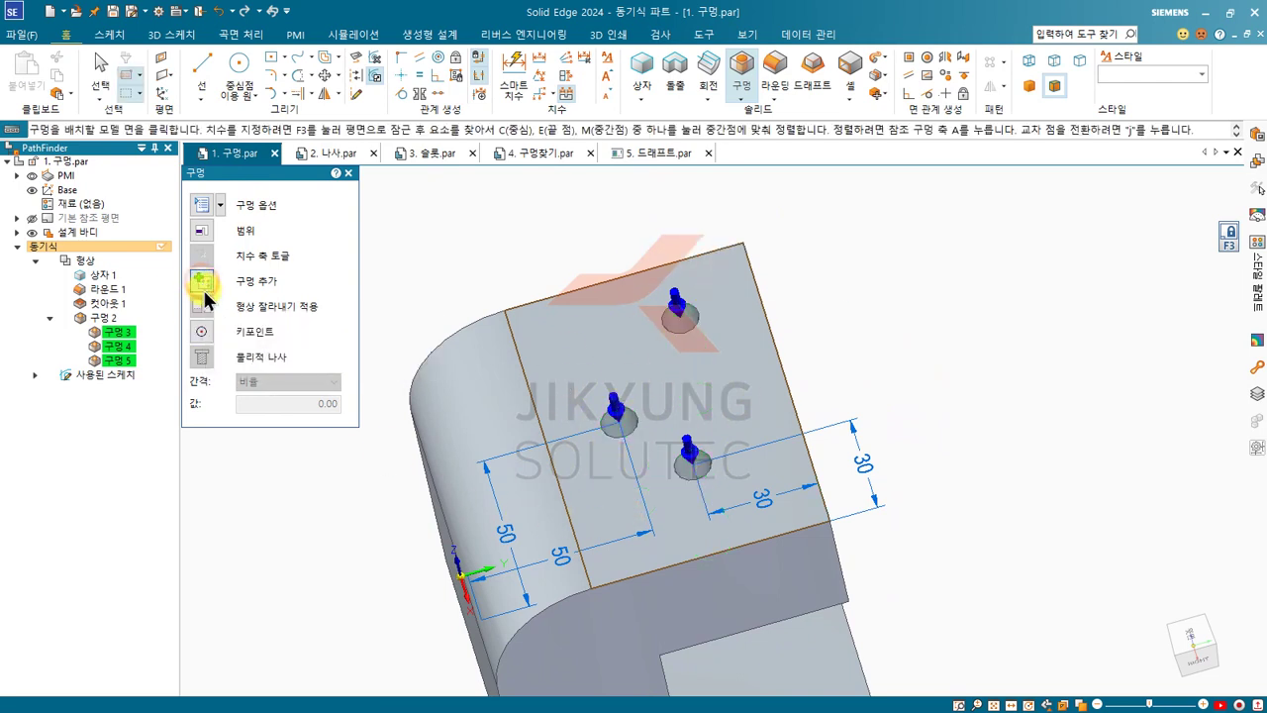
{"action": "left_click", "coordinate": [586, 342]}
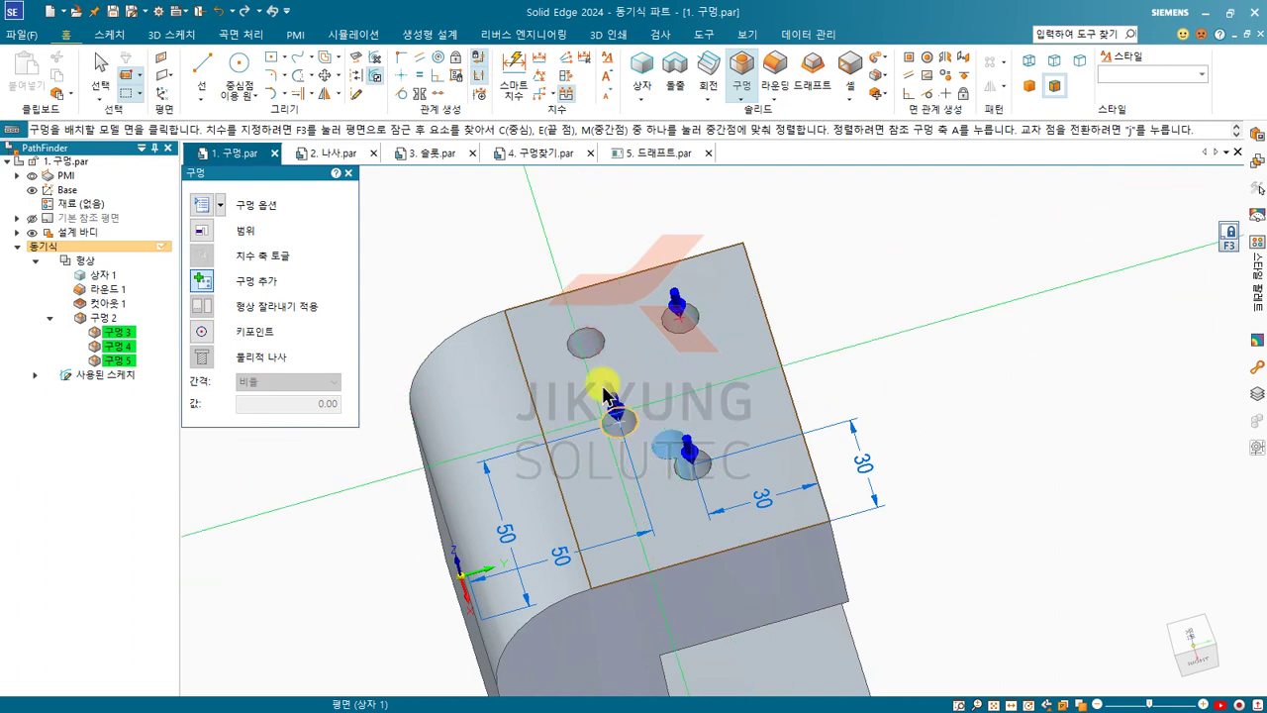
{"action": "key", "text": "Escape"}
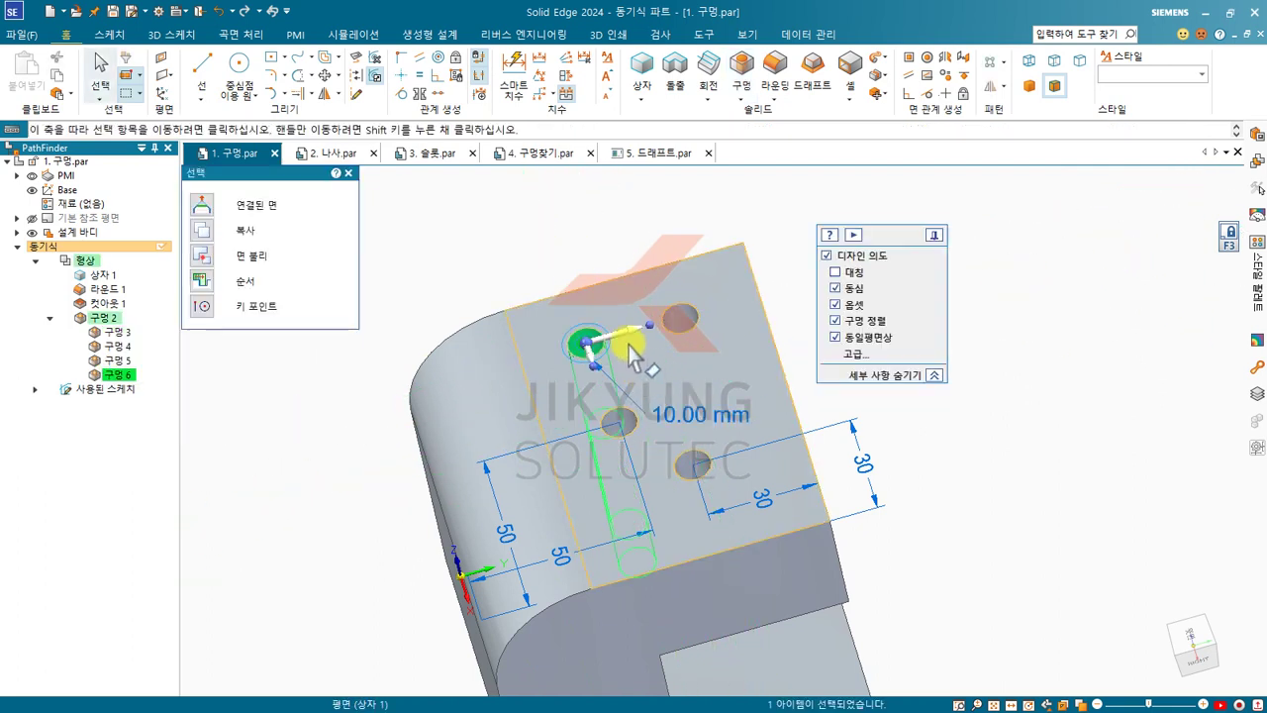
{"action": "left_click", "coordinate": [444, 249]}
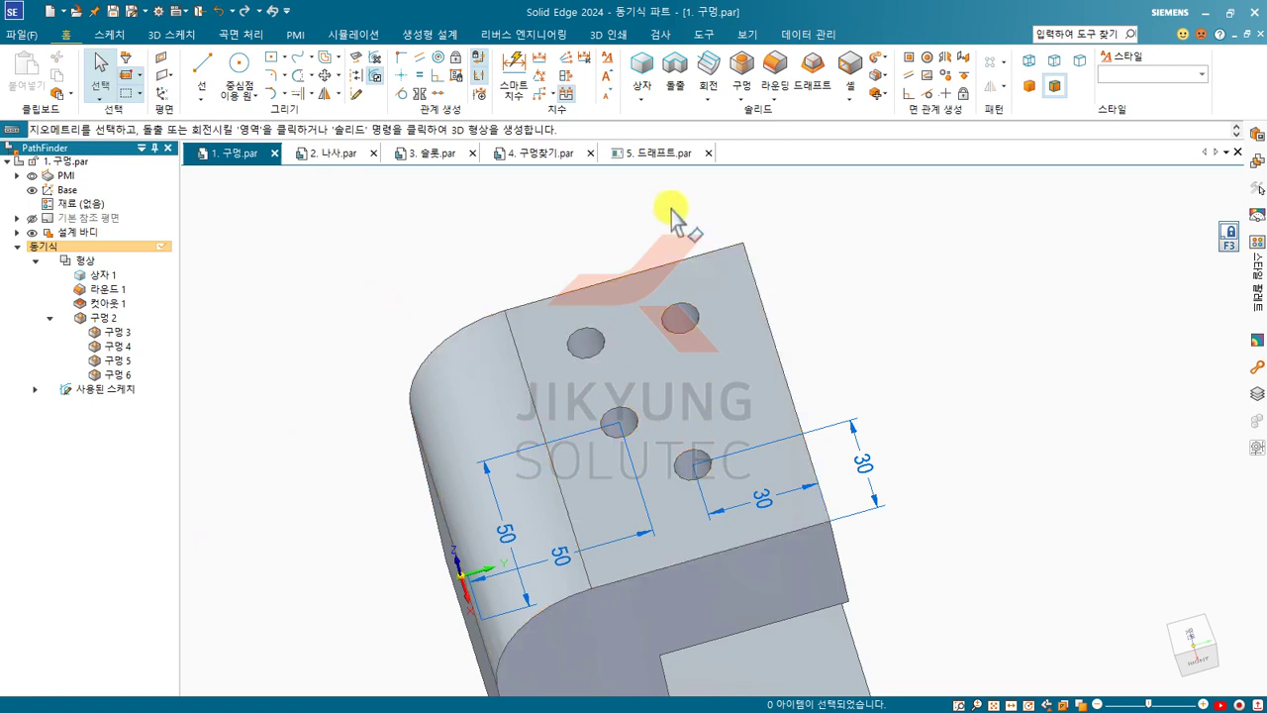
Step: Switch to the 2. 나사.par document and start a thread on the cylindrical shaft from its hexagon end
{"action": "left_click", "coordinate": [741, 98]}
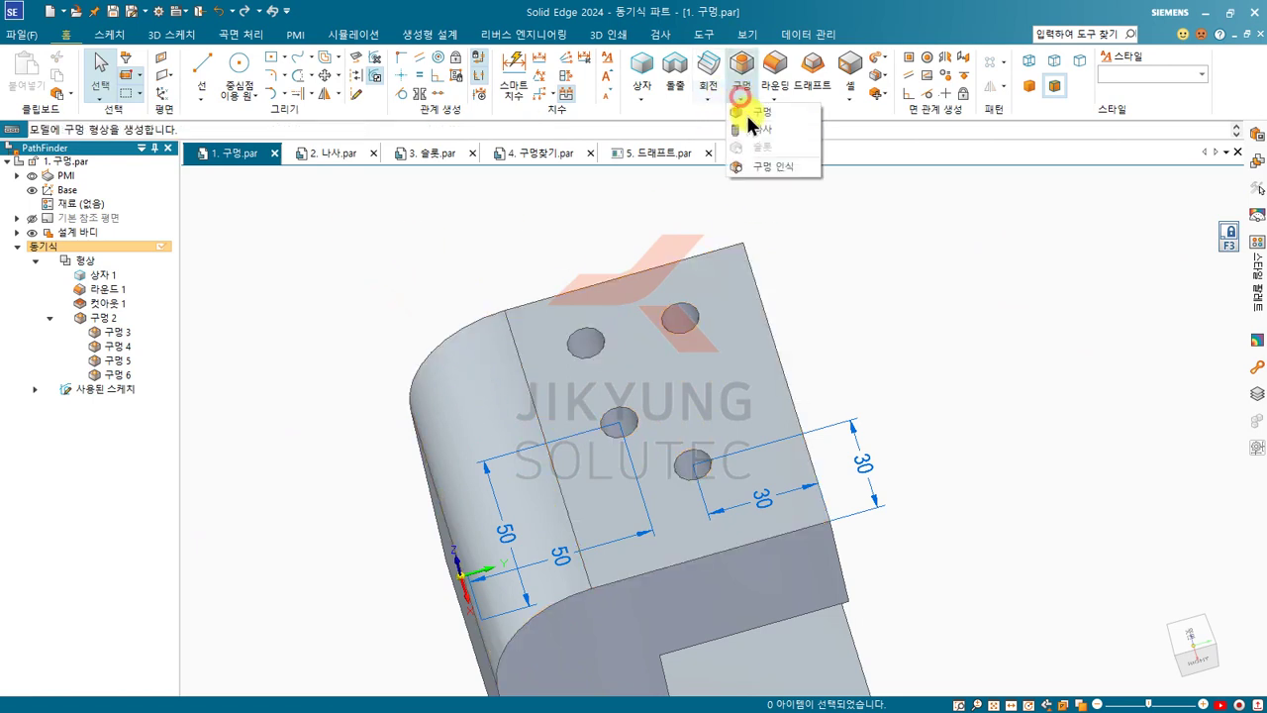
{"action": "left_click", "coordinate": [509, 196]}
{"action": "left_click", "coordinate": [325, 154]}
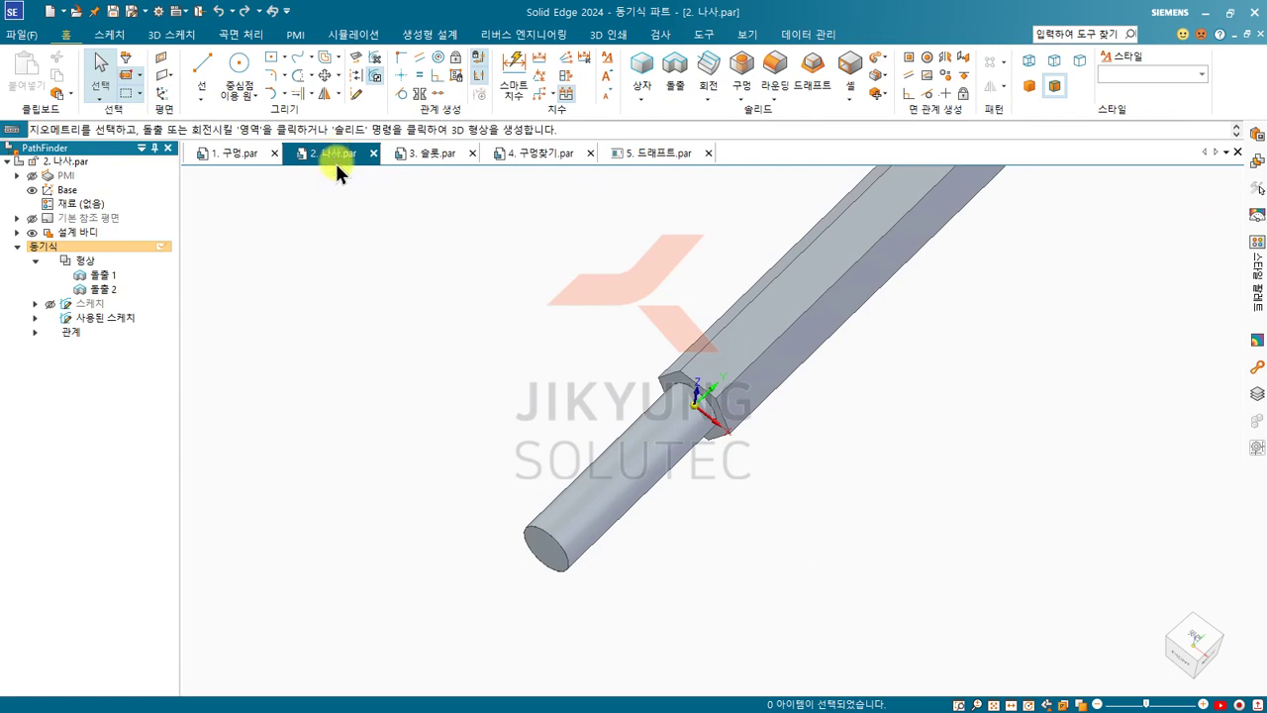
{"action": "left_click", "coordinate": [740, 99]}
{"action": "left_click", "coordinate": [751, 125]}
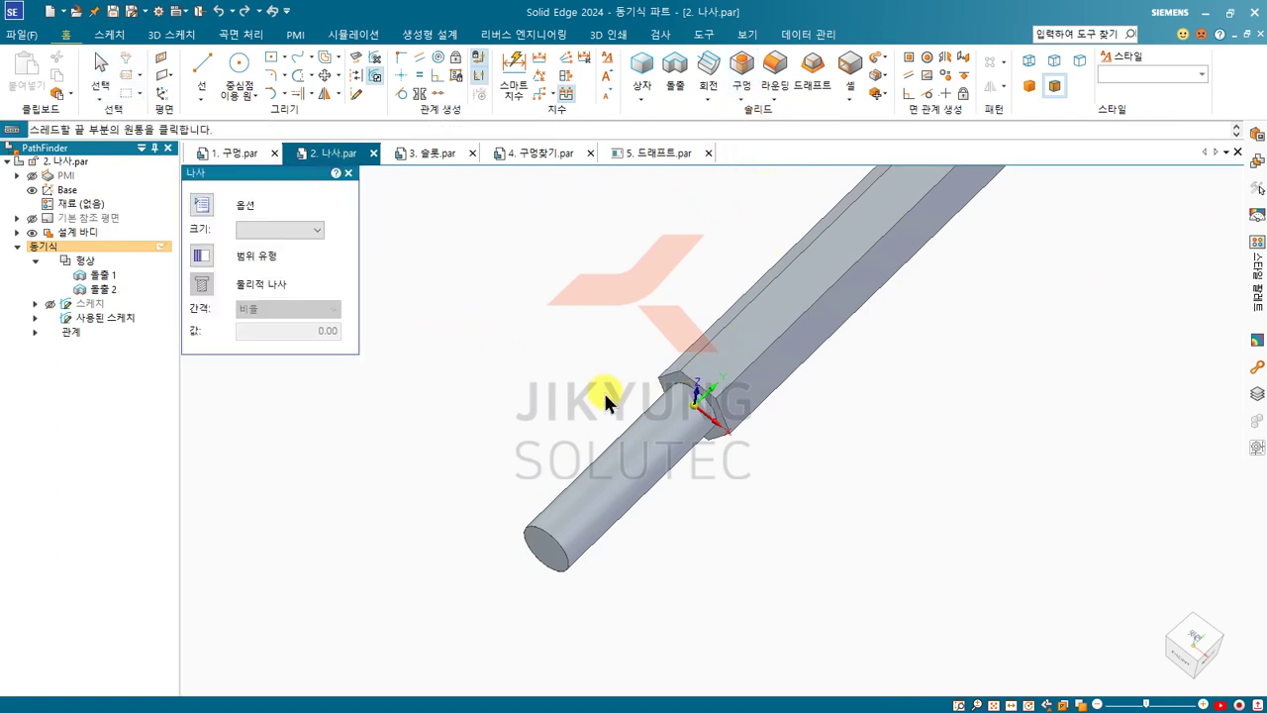
{"action": "left_click", "coordinate": [670, 417]}
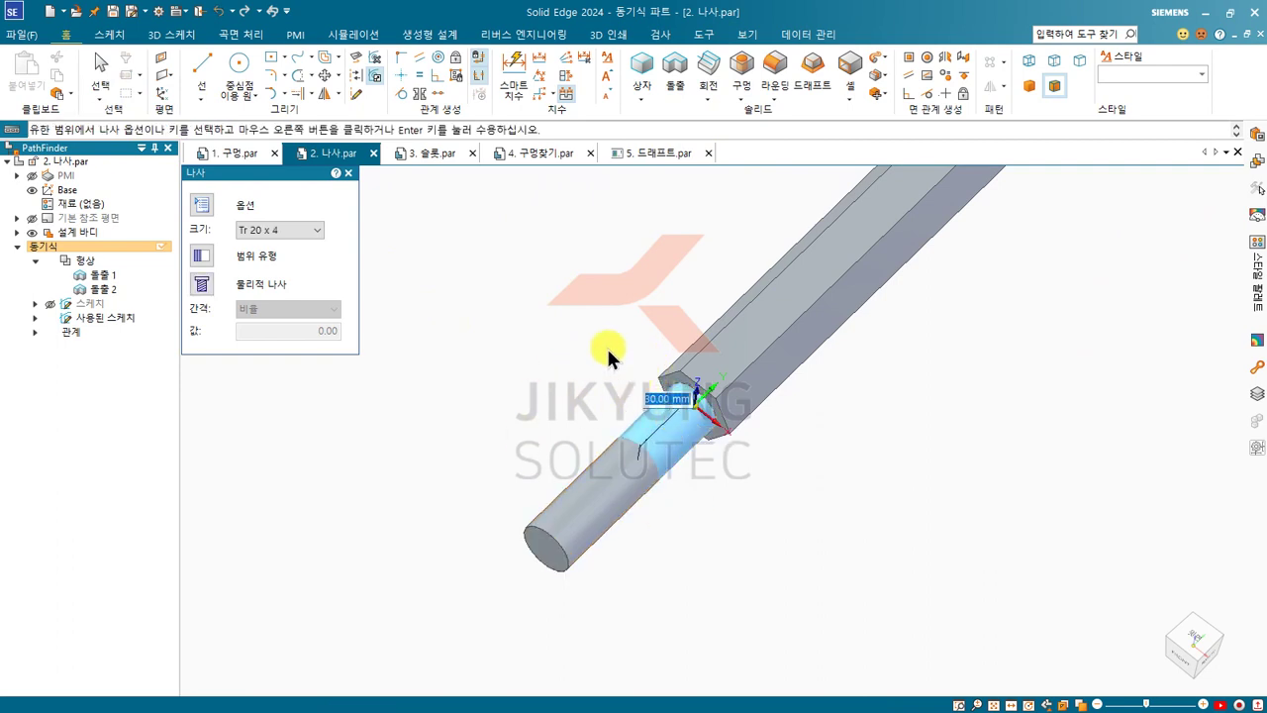
Step: Set the thread size to M20 and create it over a finite 30 mm length of the shaft from the hexagon end
{"action": "left_click", "coordinate": [295, 228]}
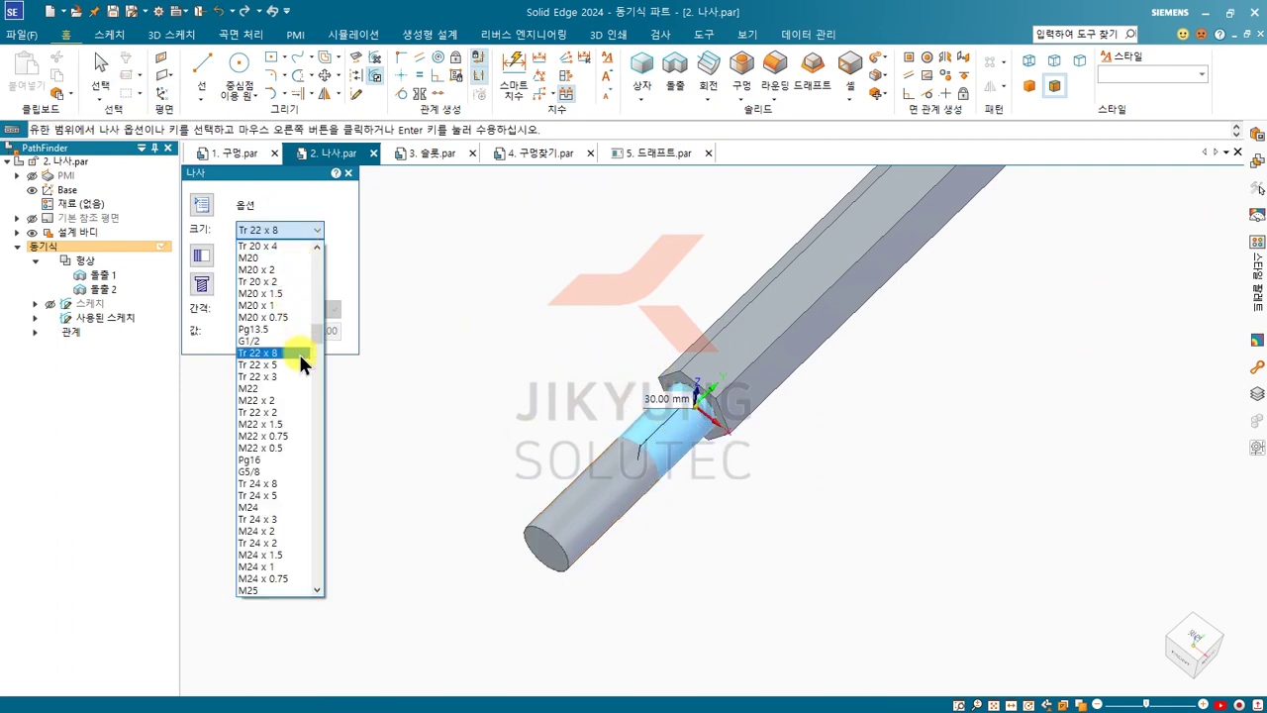
{"action": "left_click", "coordinate": [270, 261]}
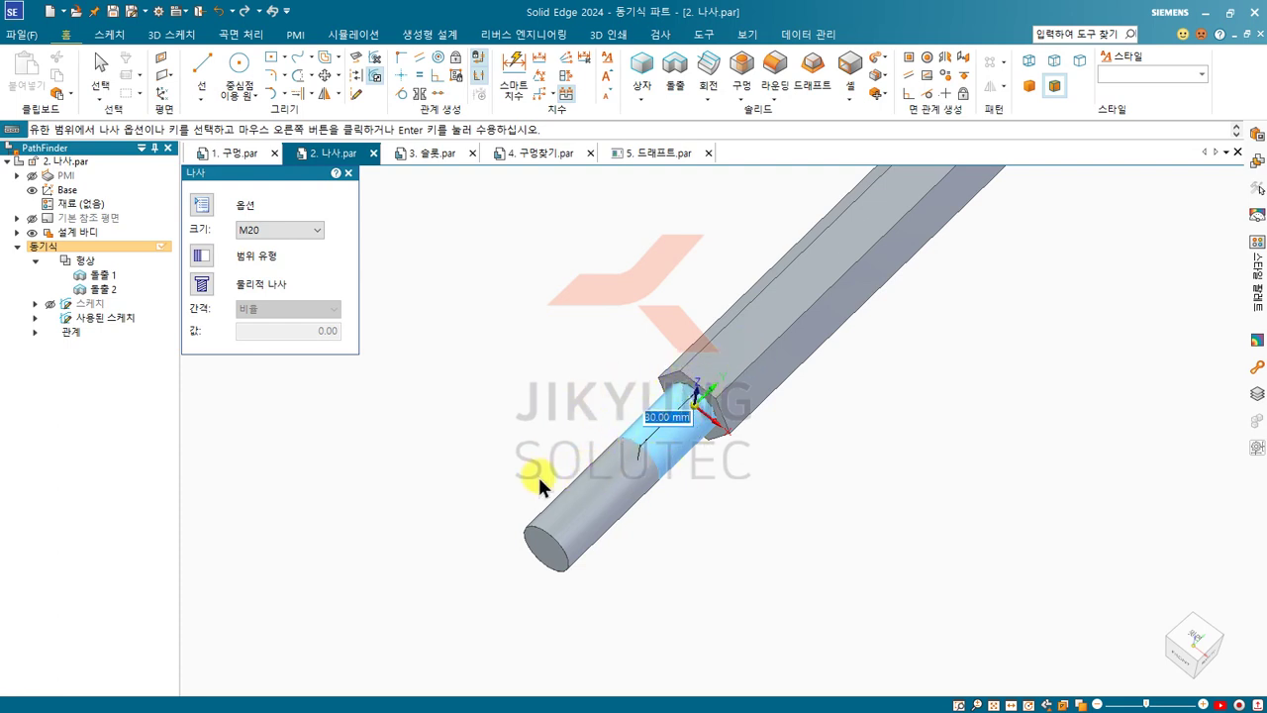
{"action": "left_click", "coordinate": [199, 256]}
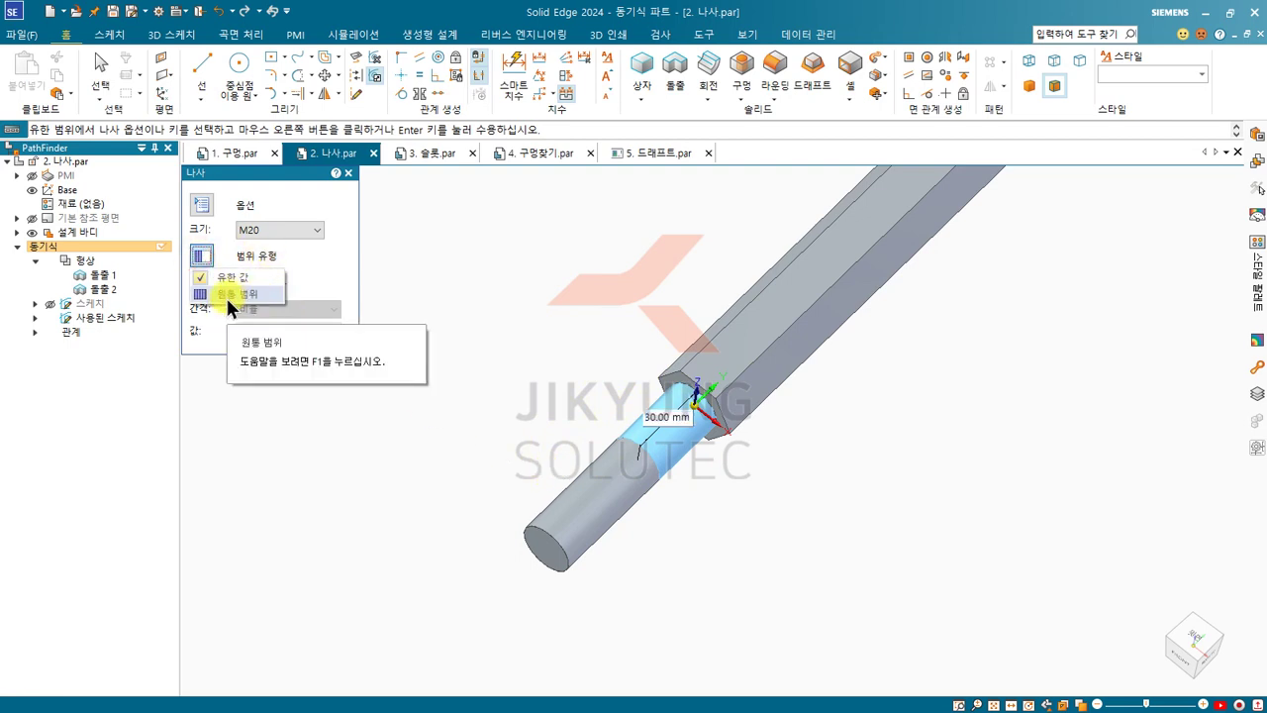
{"action": "left_click", "coordinate": [233, 294]}
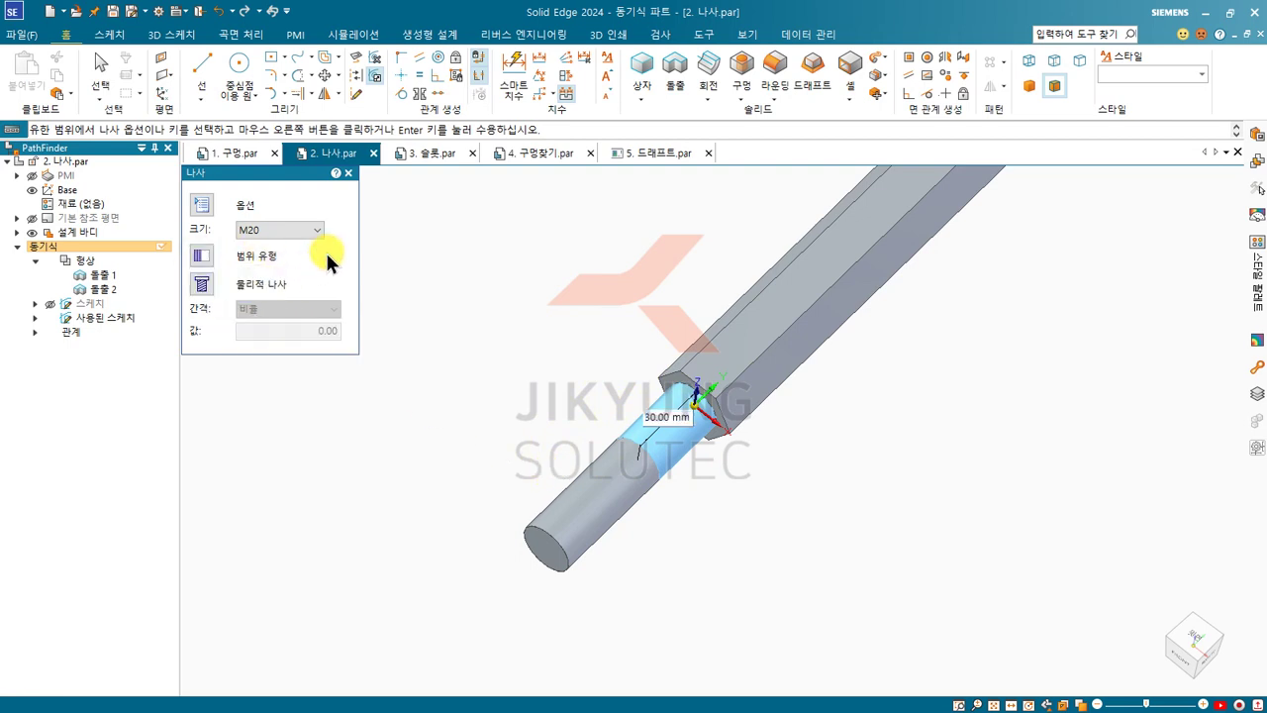
{"action": "left_click", "coordinate": [522, 429]}
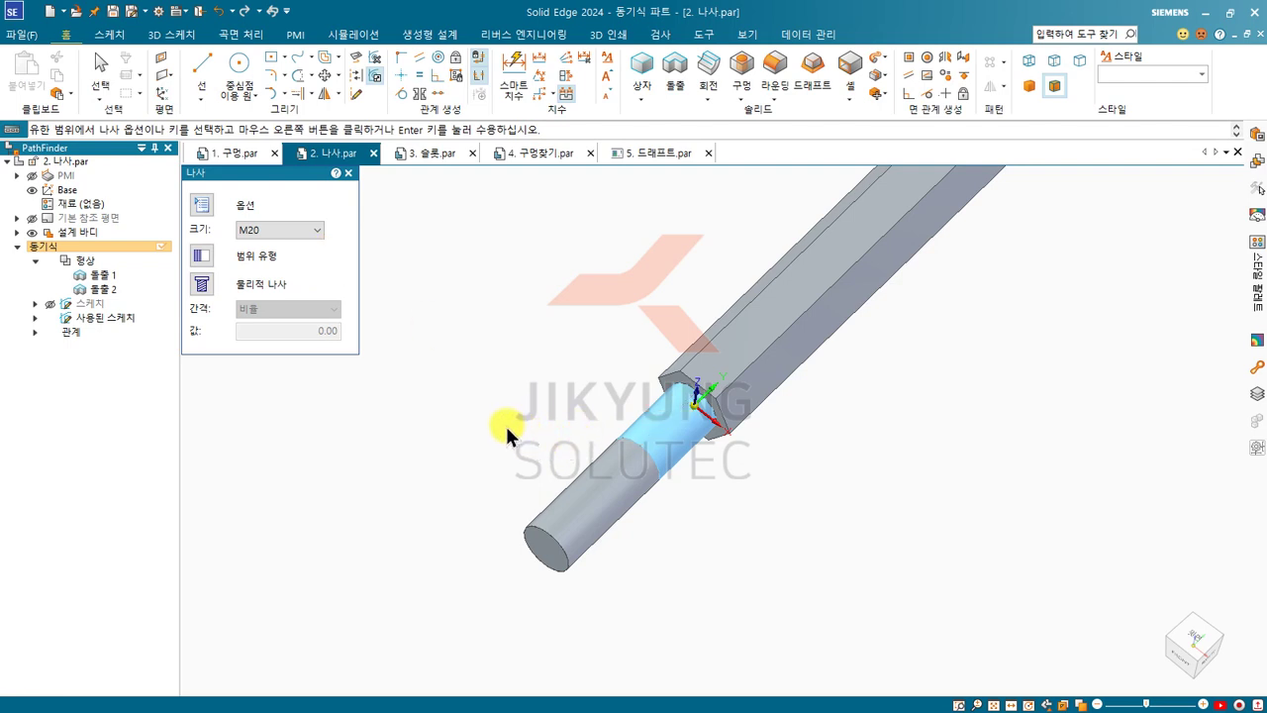
{"action": "right_click", "coordinate": [499, 412]}
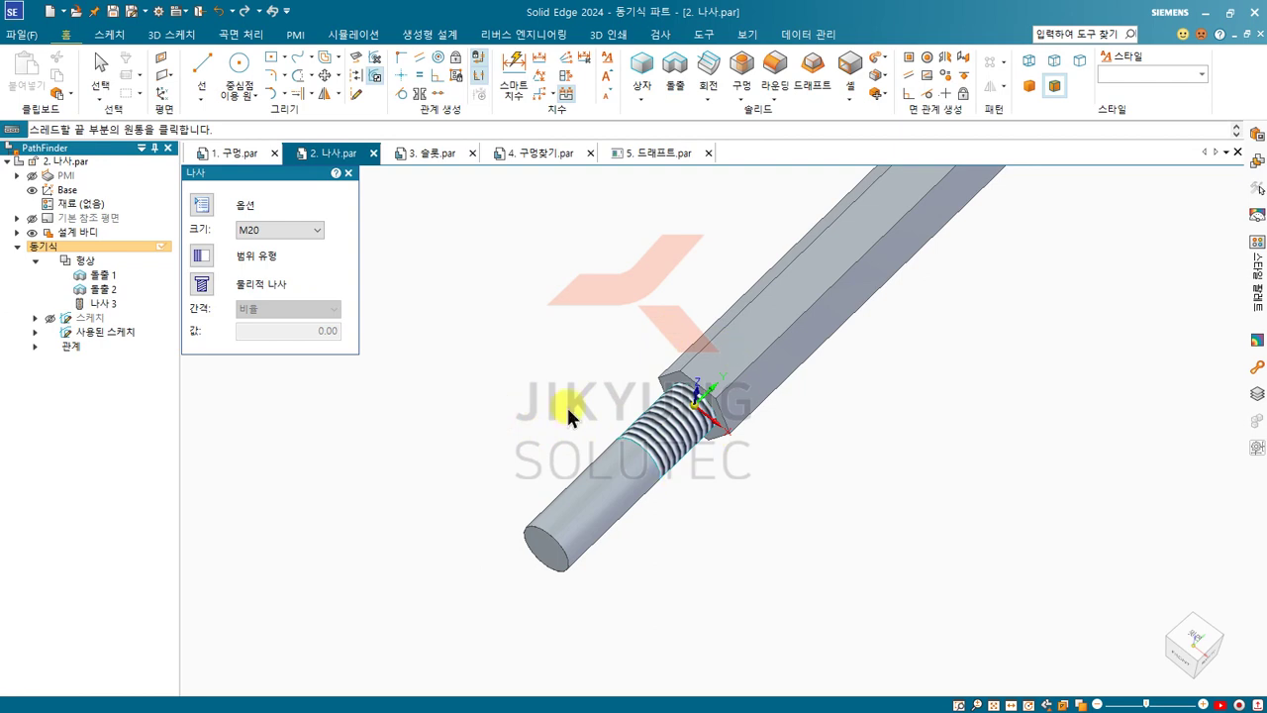
{"action": "key", "text": "Escape"}
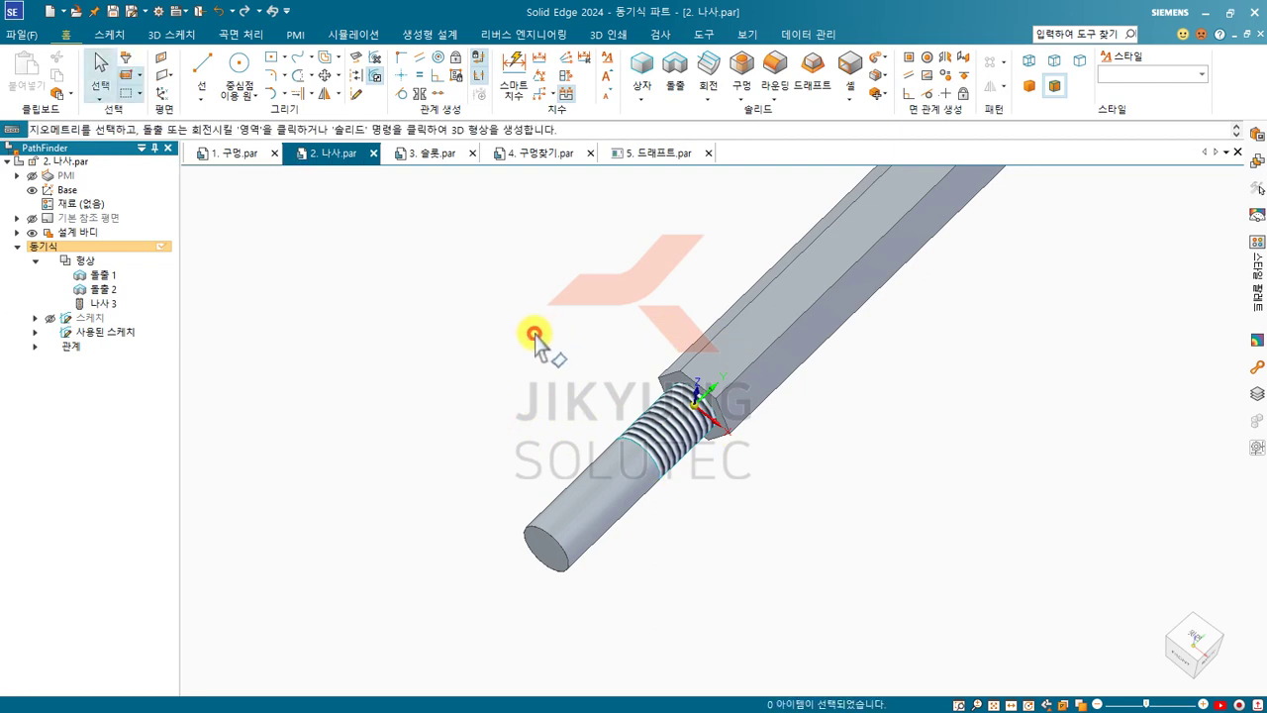
{"action": "middle_click_drag", "start_coordinate": [534, 334], "coordinate": [475, 411]}
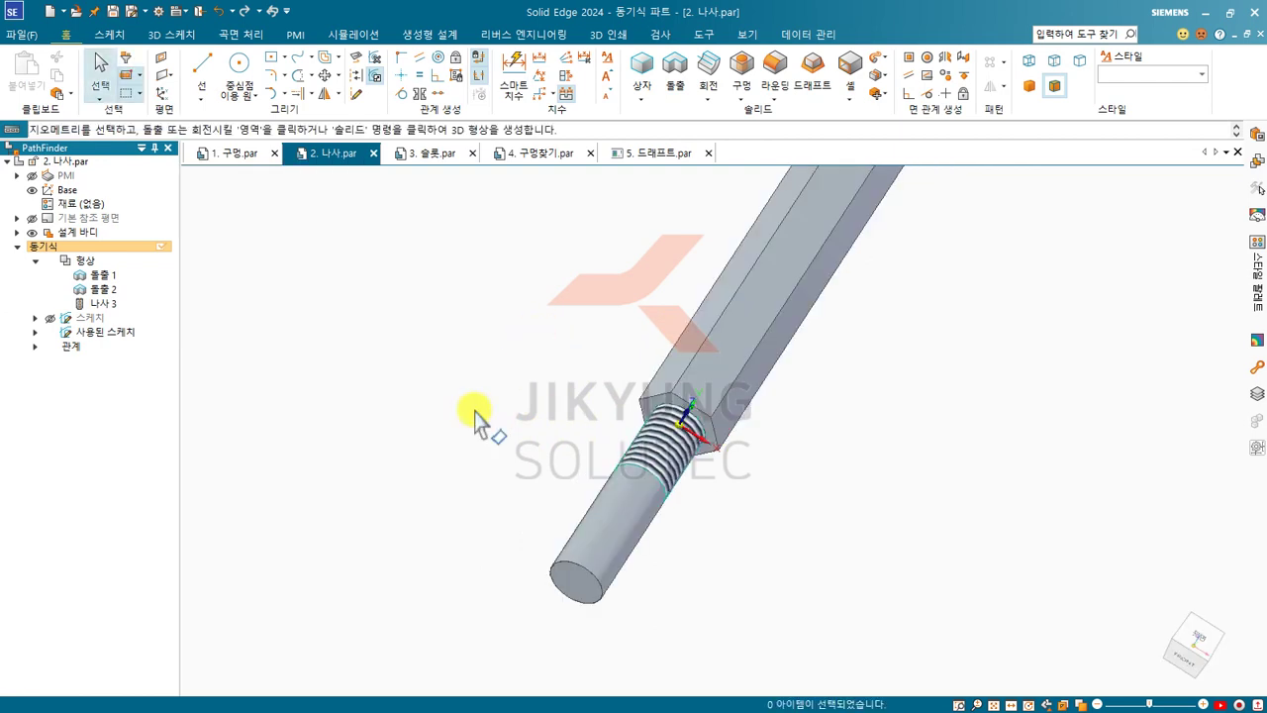
Step: Switch to the 3. 슬롯.par document and start a slot along the sketched line on the block's top face
{"action": "left_click", "coordinate": [419, 155]}
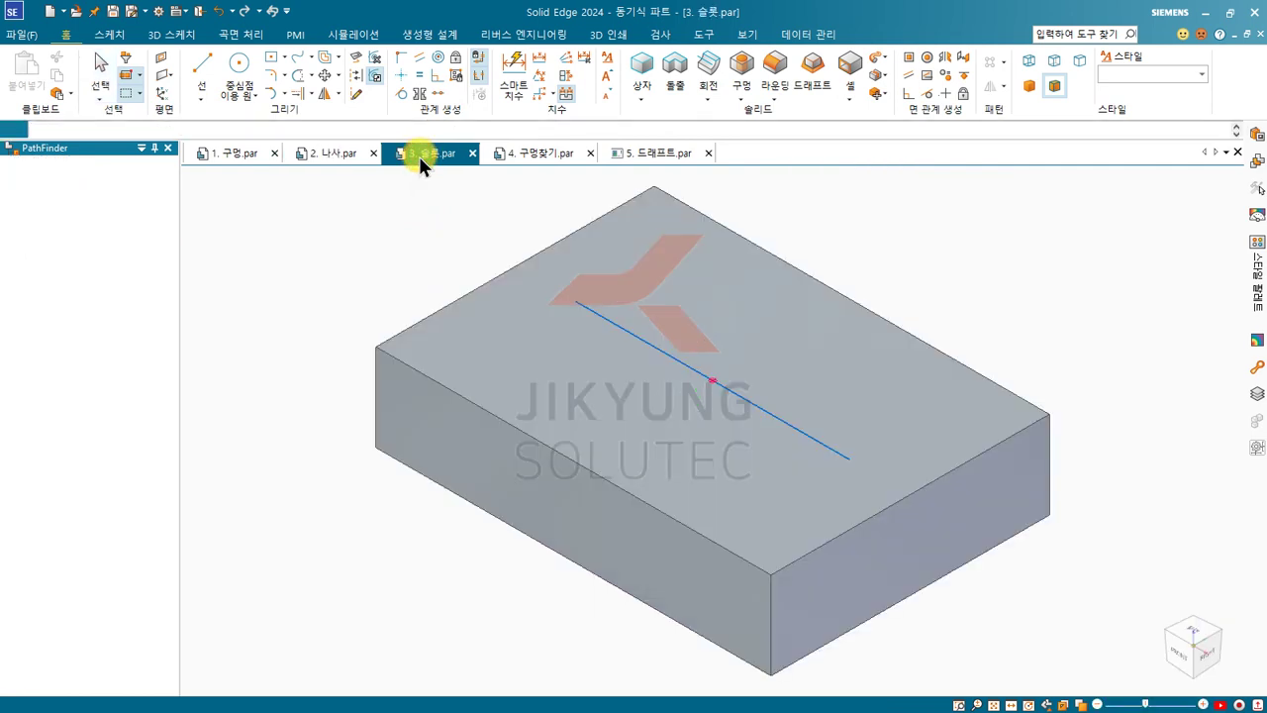
{"action": "middle_click_drag", "start_coordinate": [428, 232], "coordinate": [433, 285]}
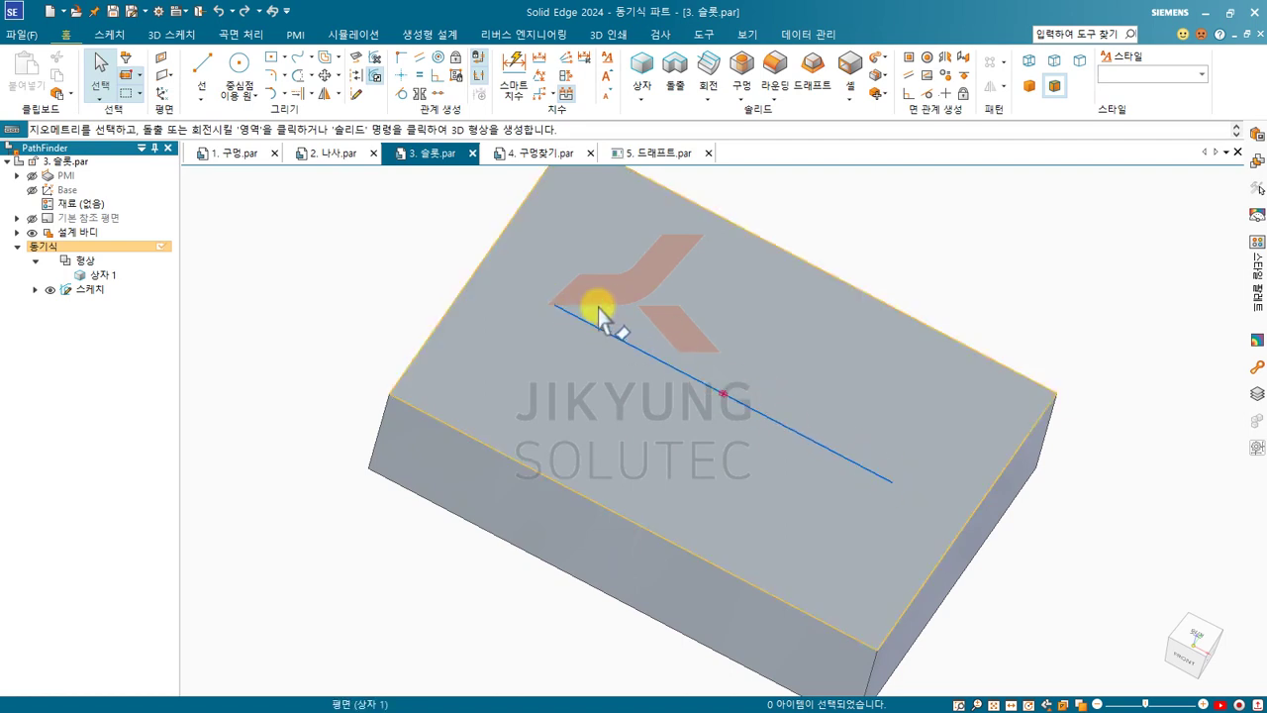
{"action": "left_click", "coordinate": [740, 92]}
{"action": "left_click", "coordinate": [768, 146]}
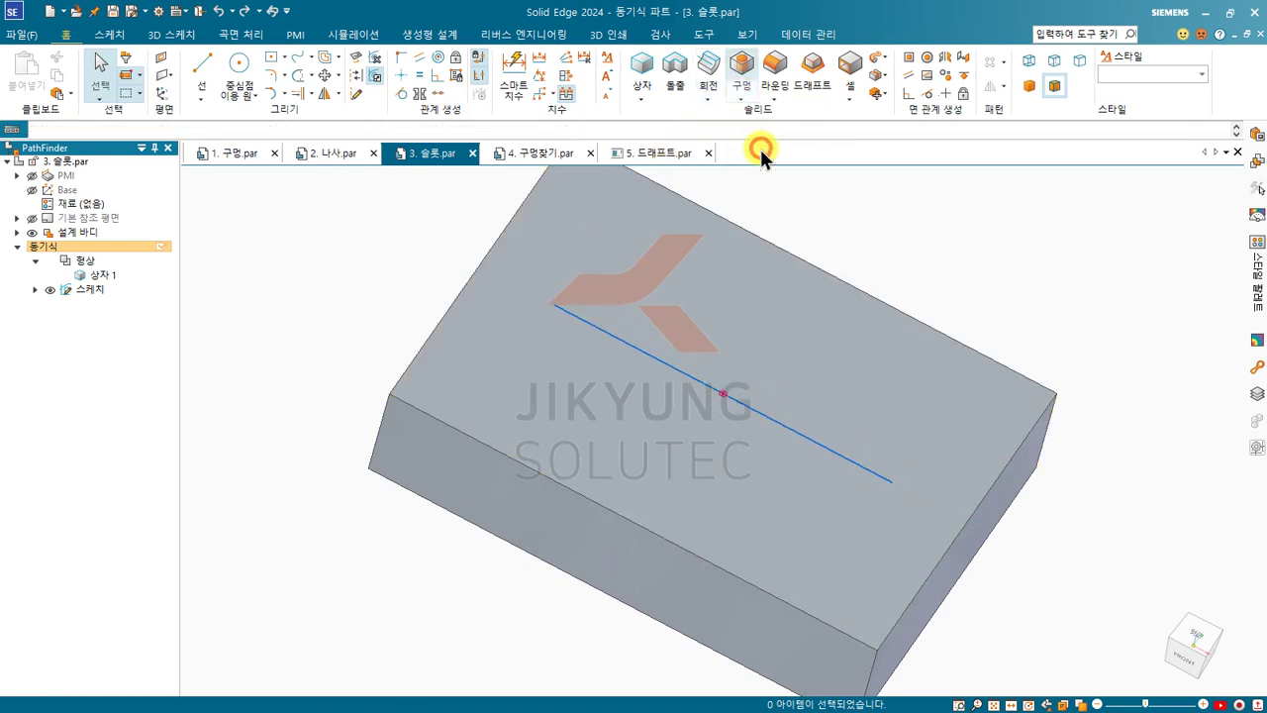
{"action": "left_click", "coordinate": [612, 341]}
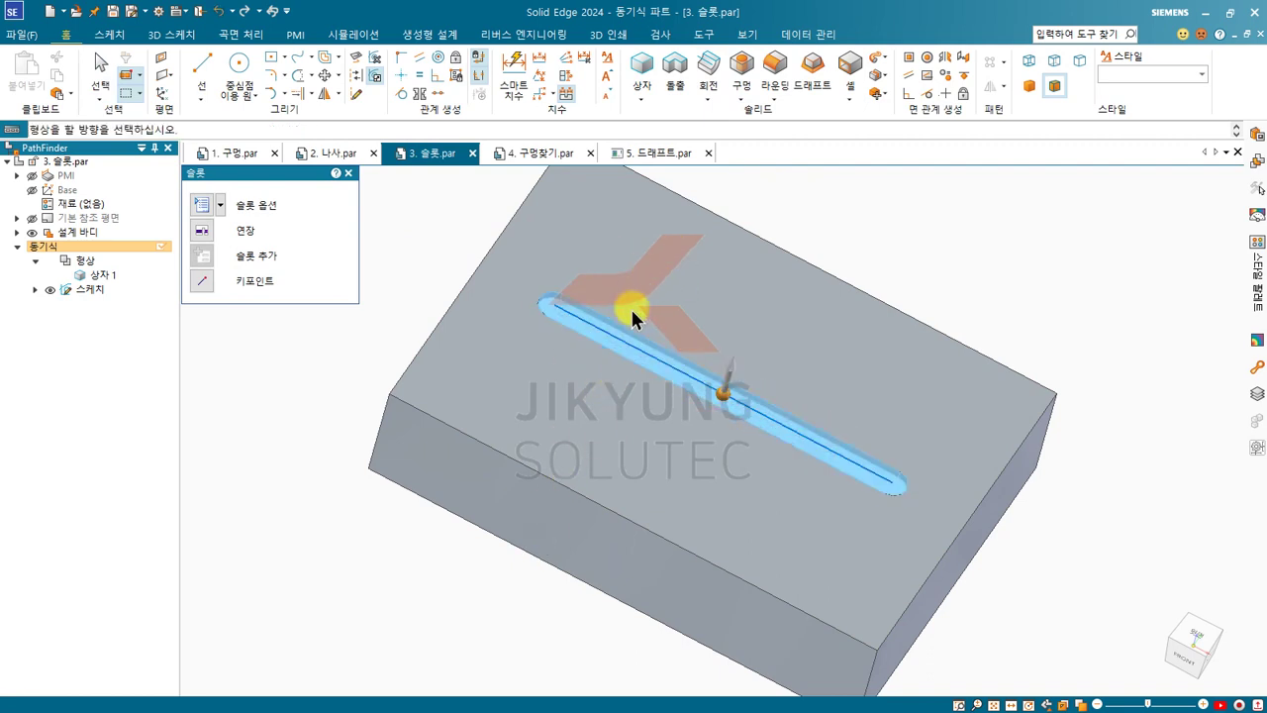
{"action": "middle_click_drag", "start_coordinate": [585, 532], "coordinate": [322, 443]}
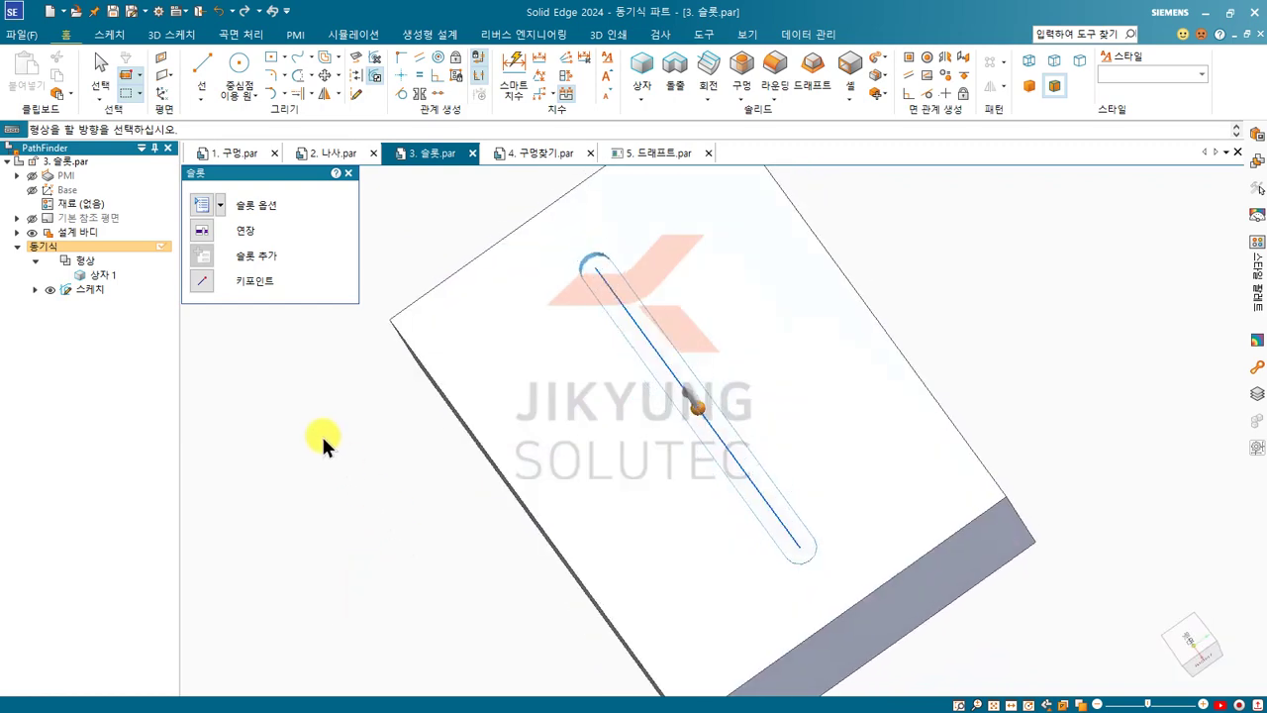
Step: Cut the slot down through the block, 7 mm wide with arc ends and a raised counterbore with 2 mm path and depth offsets
{"action": "left_click", "coordinate": [203, 199]}
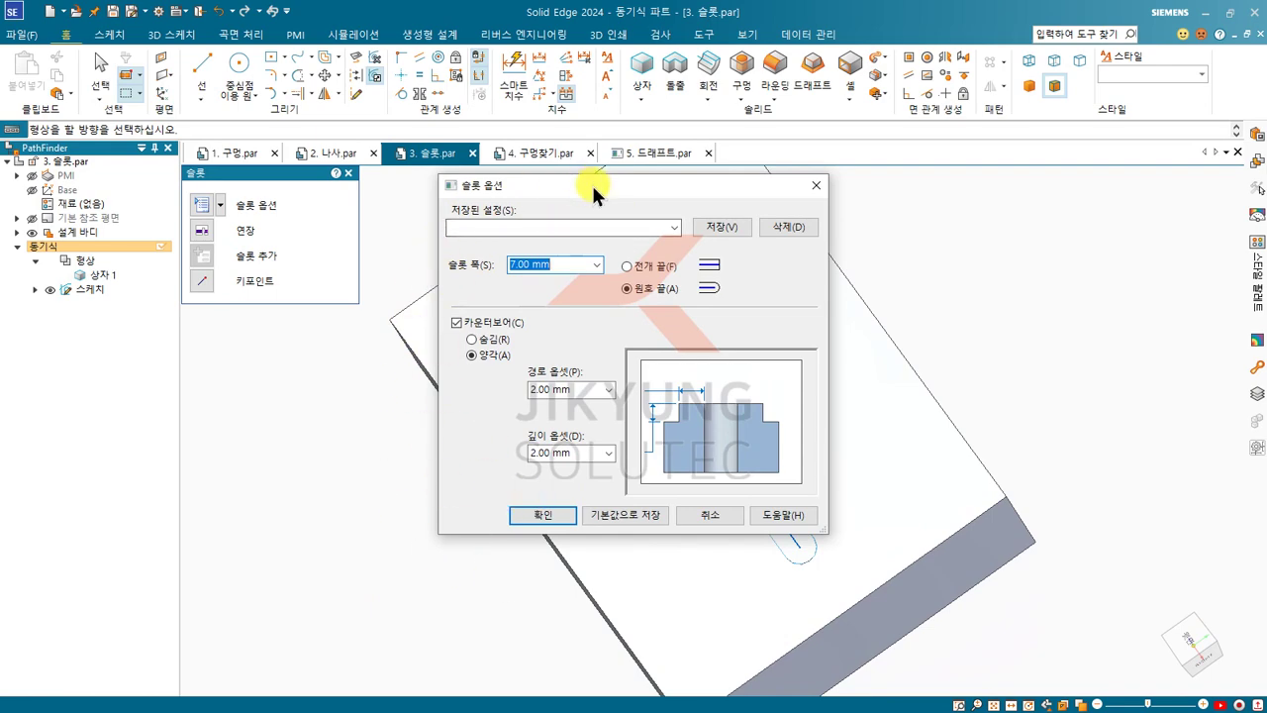
{"action": "left_click", "coordinate": [540, 515]}
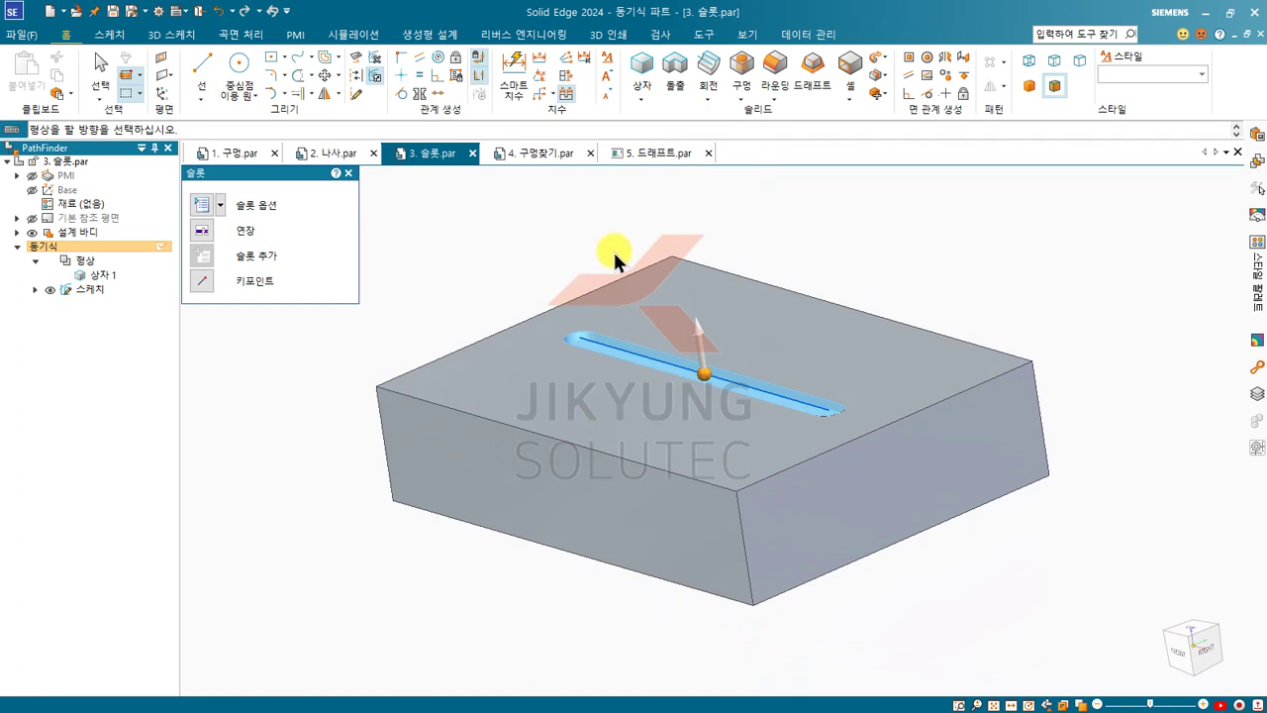
{"action": "left_click", "coordinate": [196, 205]}
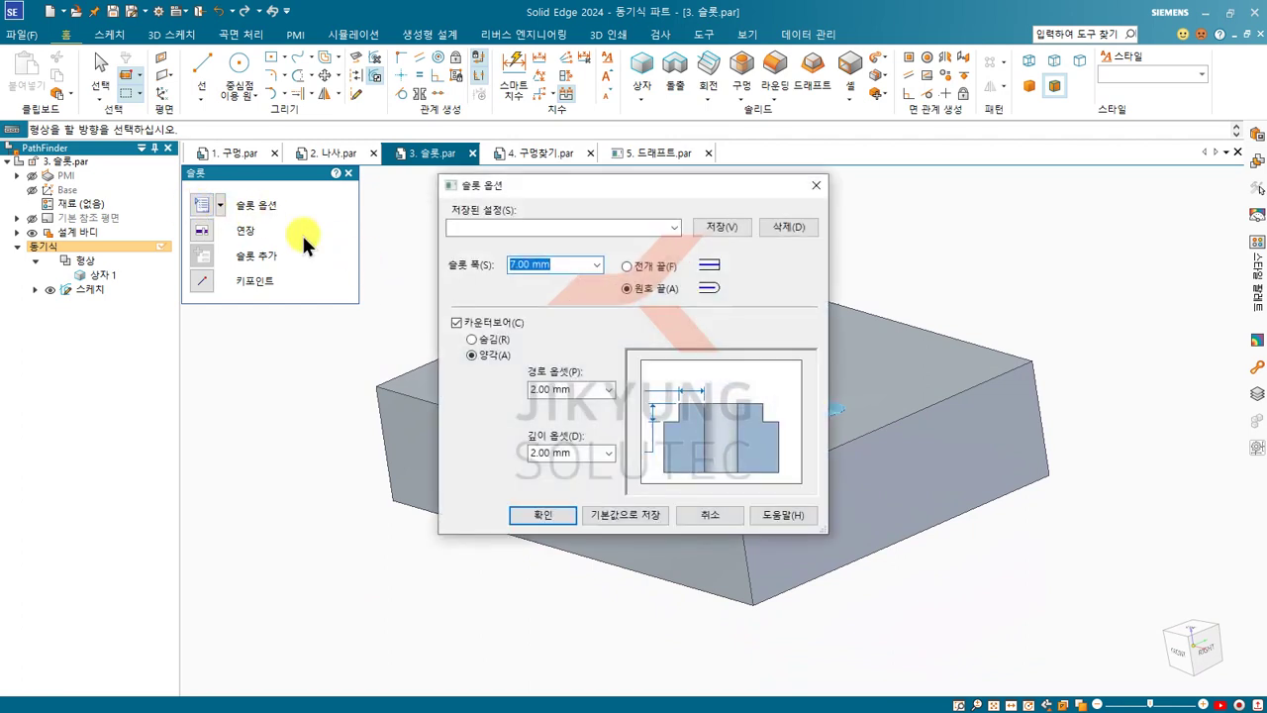
{"action": "left_click", "coordinate": [550, 516]}
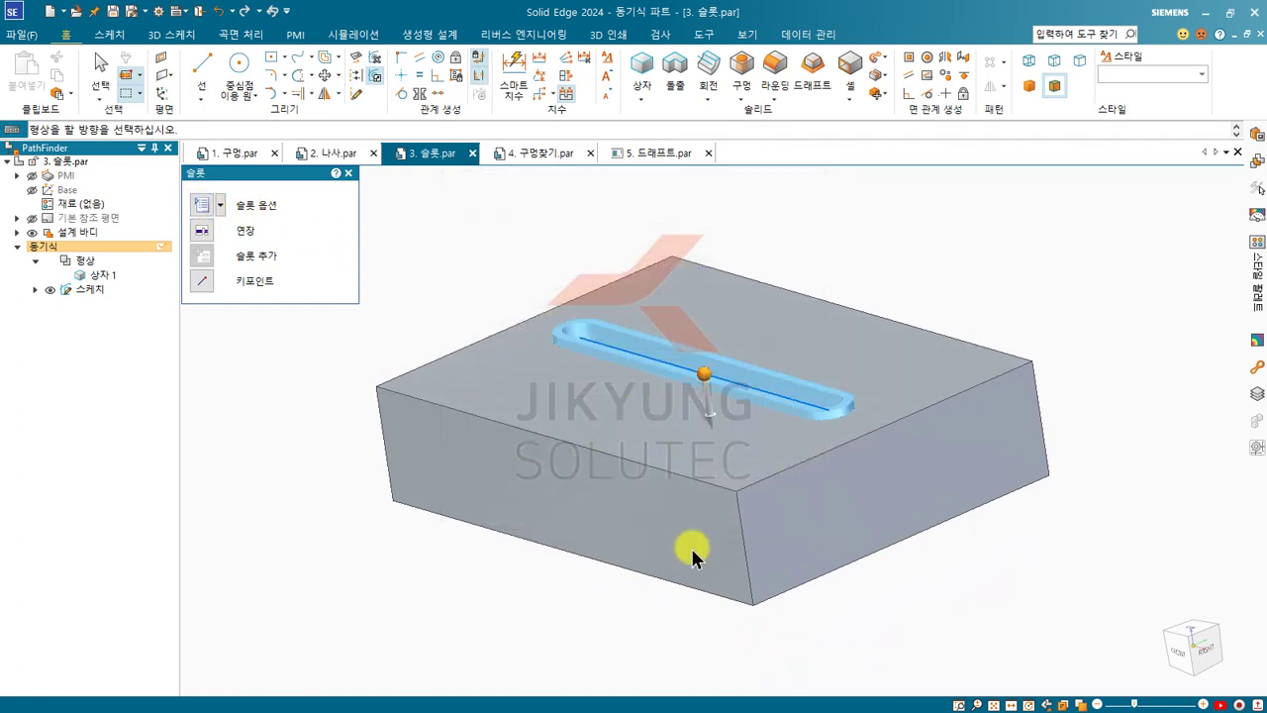
{"action": "left_click", "coordinate": [464, 578]}
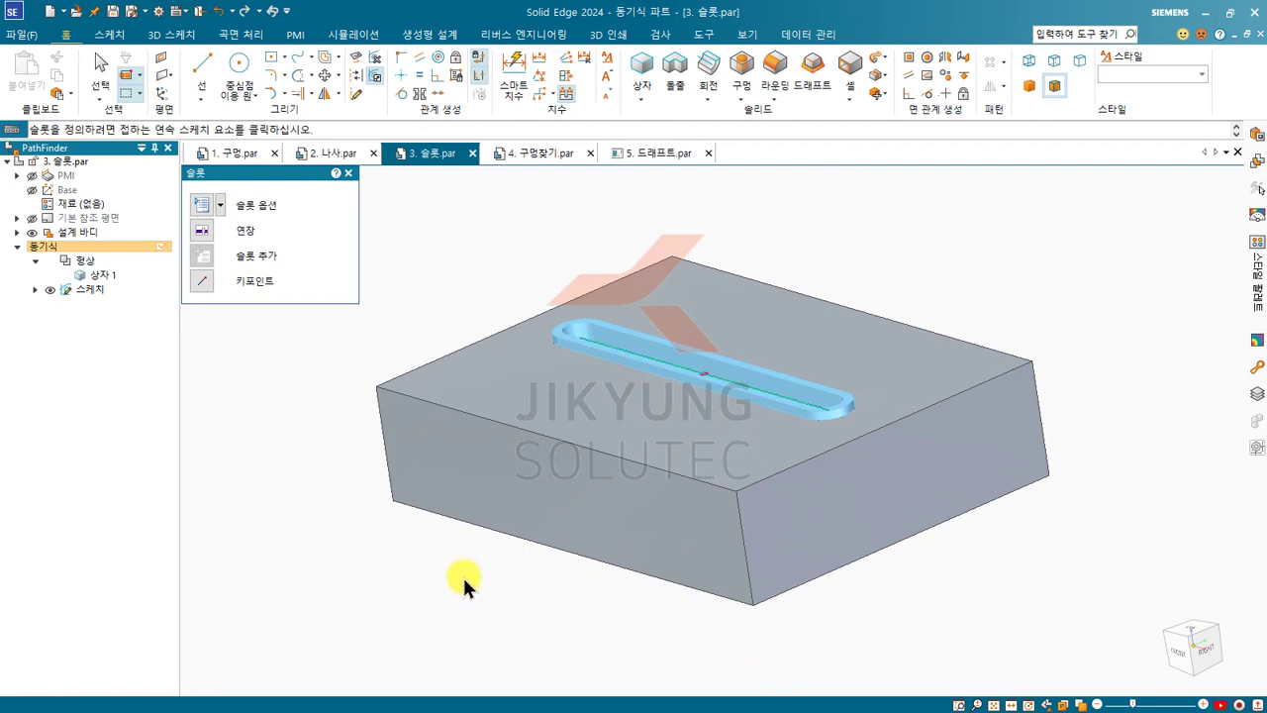
{"action": "key", "text": "Escape"}
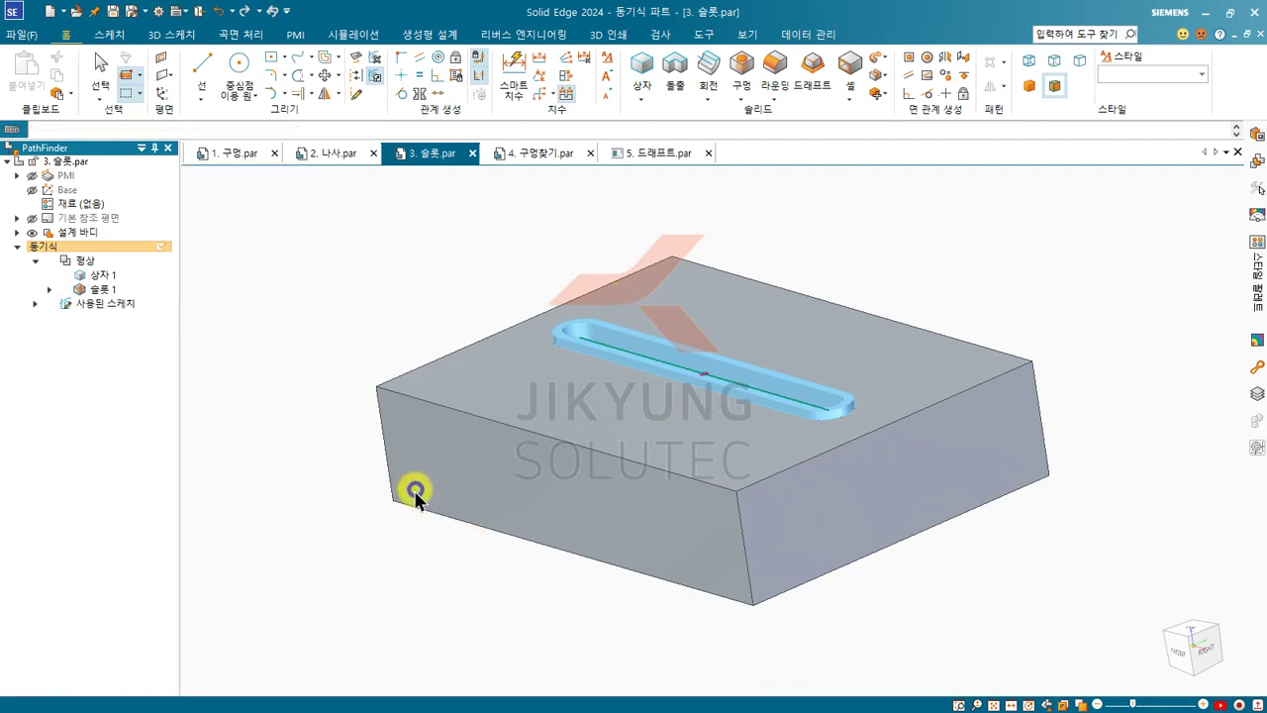
{"action": "middle_click_drag", "start_coordinate": [438, 257], "coordinate": [396, 354]}
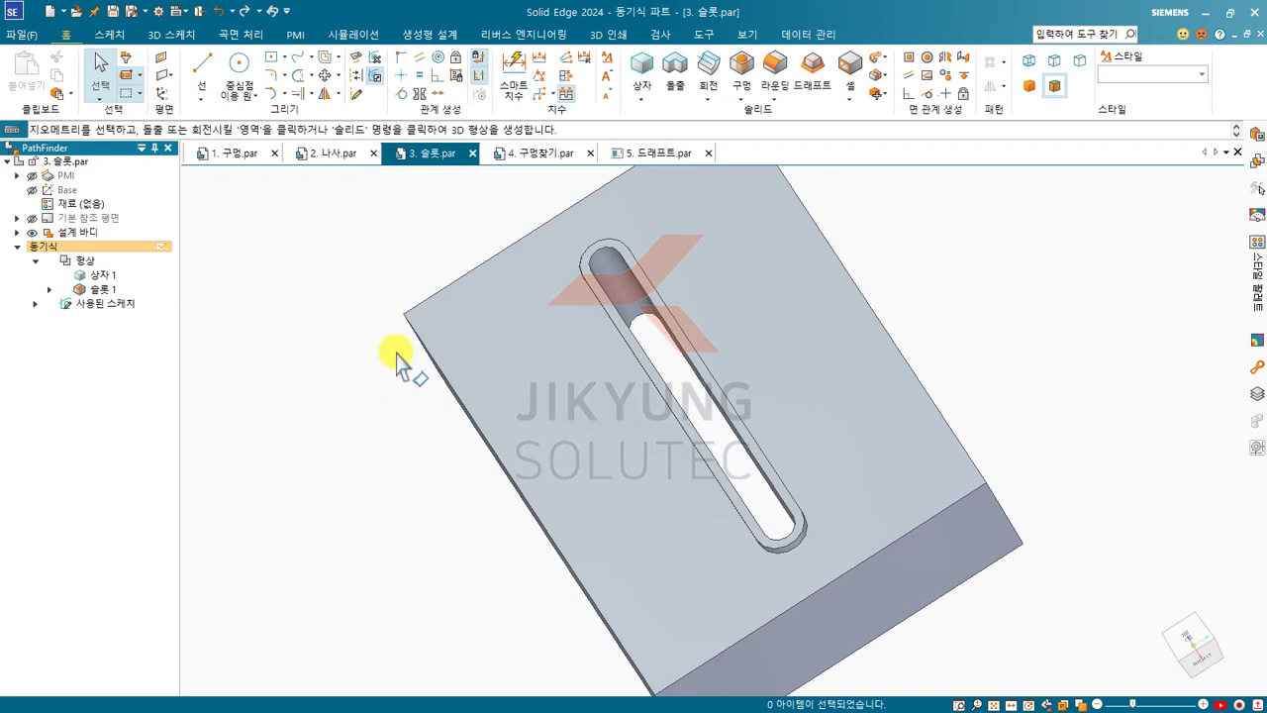
{"action": "key", "text": "ctrl+i"}
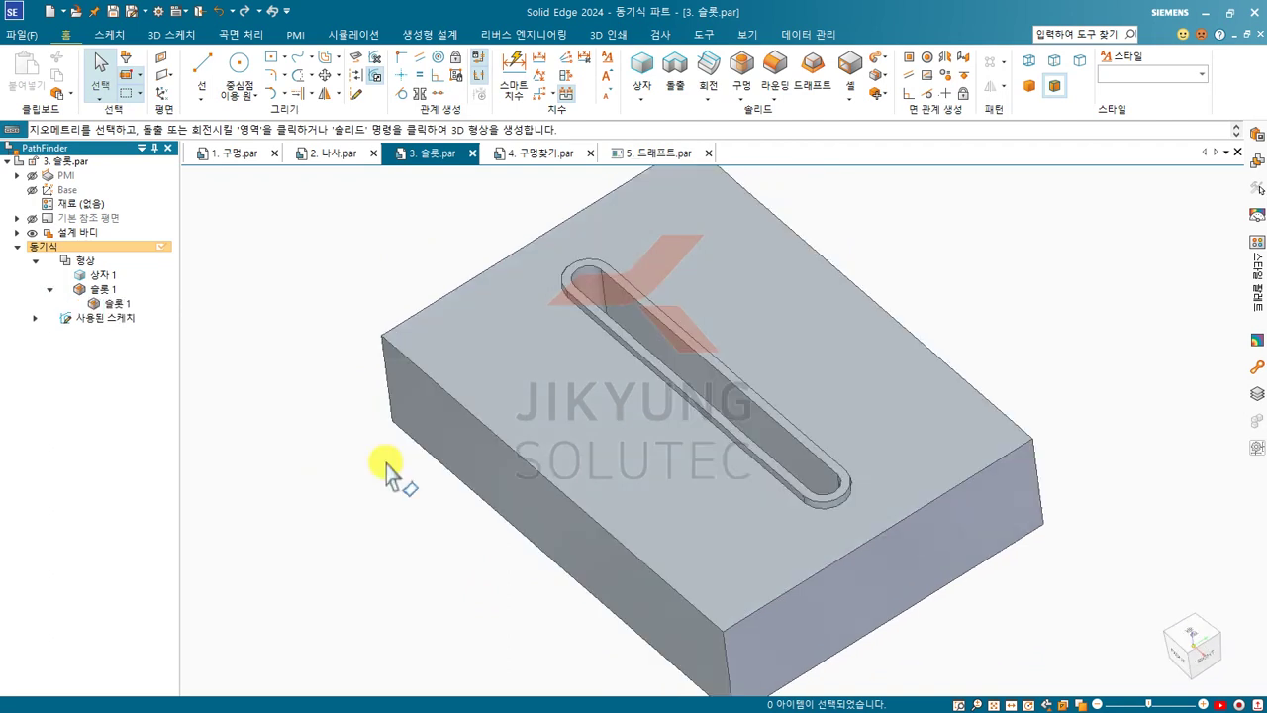
Step: Switch to the 4. 구멍찾기.par document and run hole recognition (구멍 인식) on the copied plate
{"action": "left_click", "coordinate": [546, 152]}
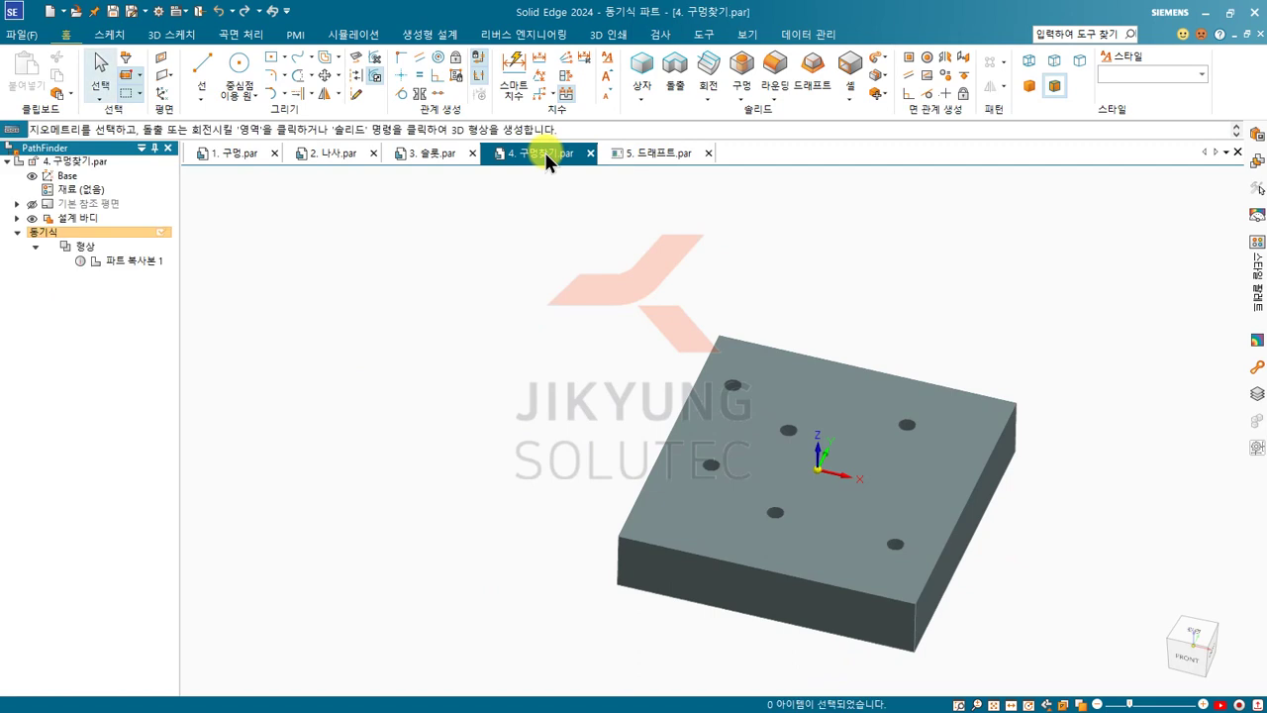
{"action": "scroll", "coordinate": [353, 288], "scroll_direction": "down", "scroll_amount": 2}
{"action": "scroll", "coordinate": [603, 385], "scroll_direction": "up", "scroll_amount": 3}
{"action": "middle_click_drag", "start_coordinate": [628, 368], "coordinate": [426, 415]}
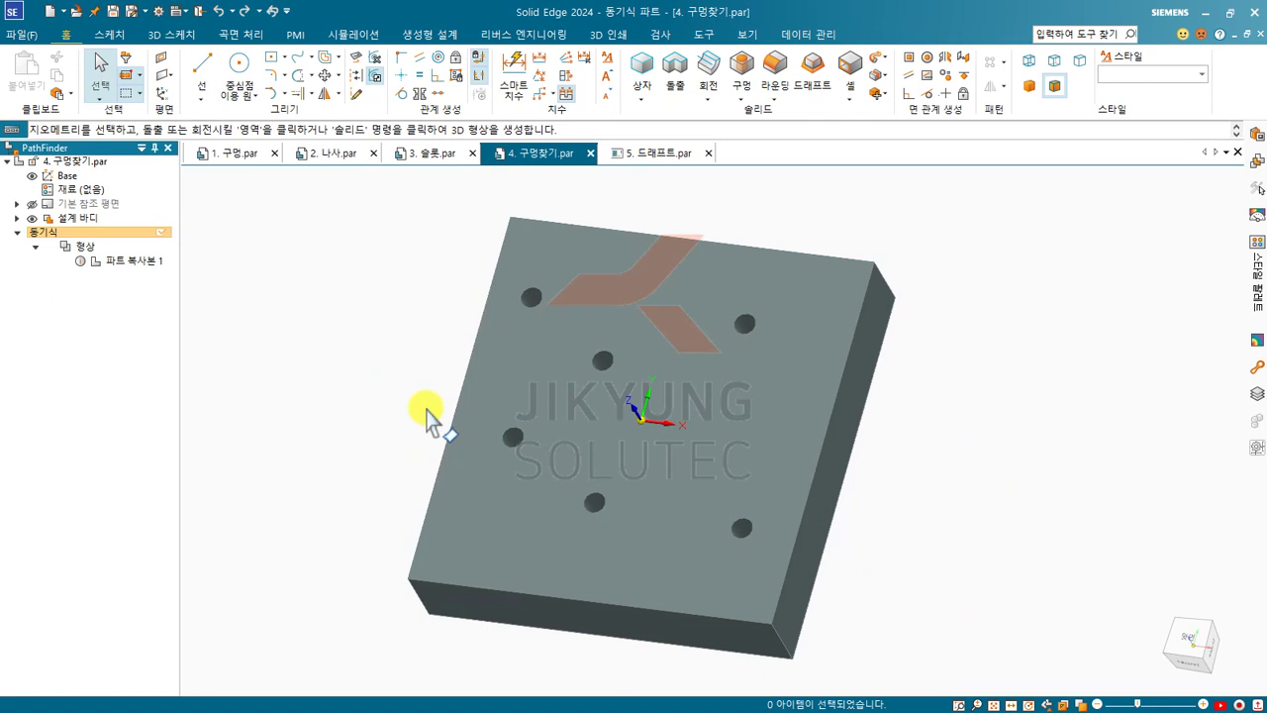
{"action": "middle_click_drag", "start_coordinate": [459, 337], "coordinate": [518, 260]}
{"action": "left_click", "coordinate": [529, 286]}
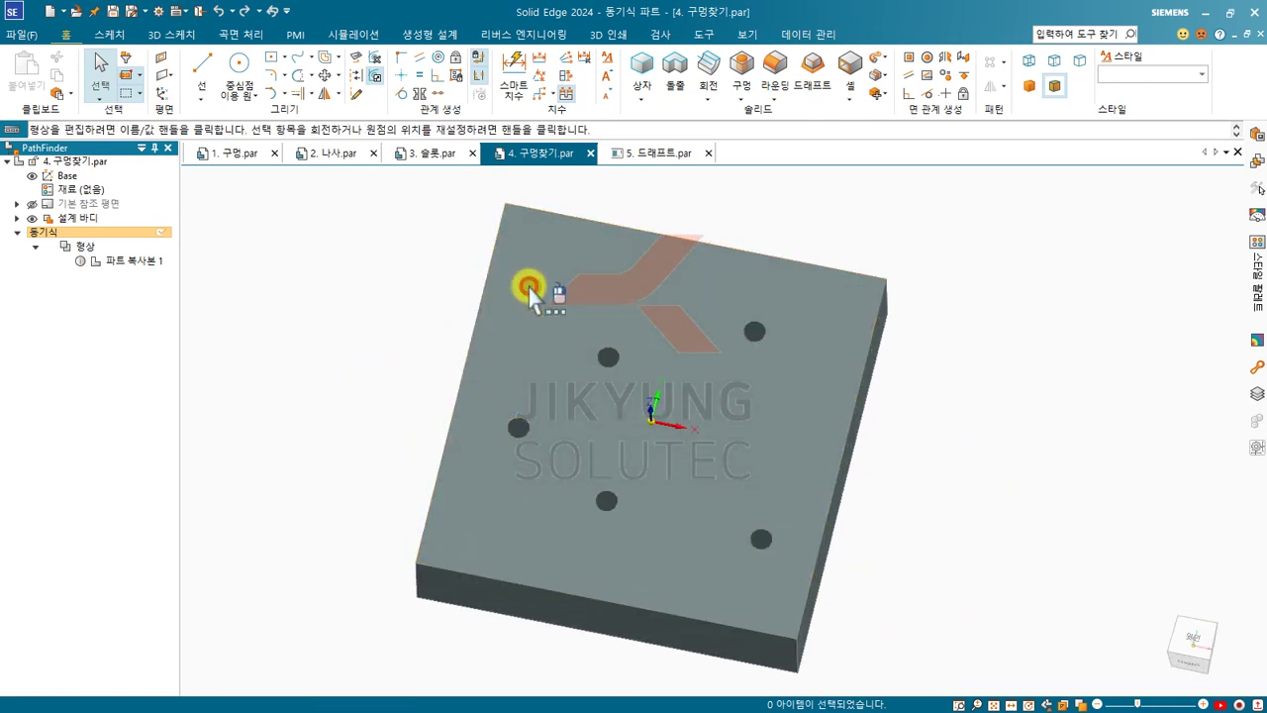
{"action": "left_click", "coordinate": [404, 356]}
{"action": "middle_click_drag", "start_coordinate": [424, 297], "coordinate": [612, 366]}
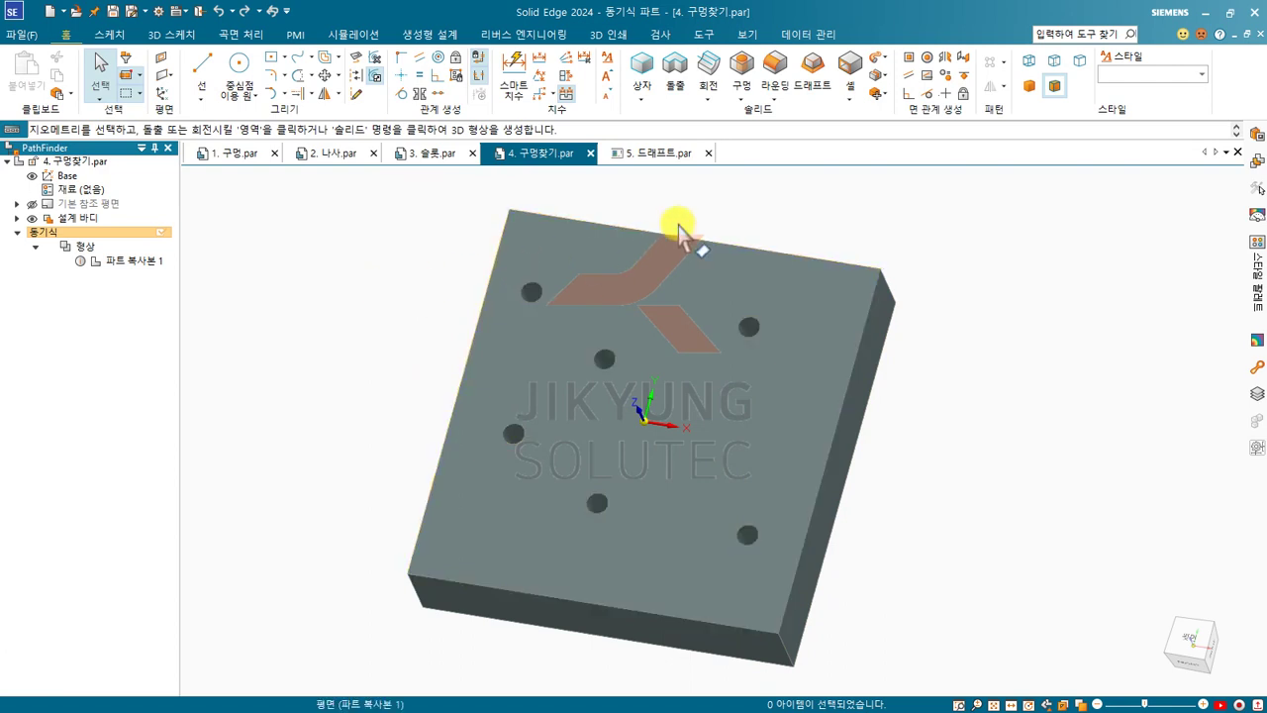
{"action": "left_click", "coordinate": [744, 98]}
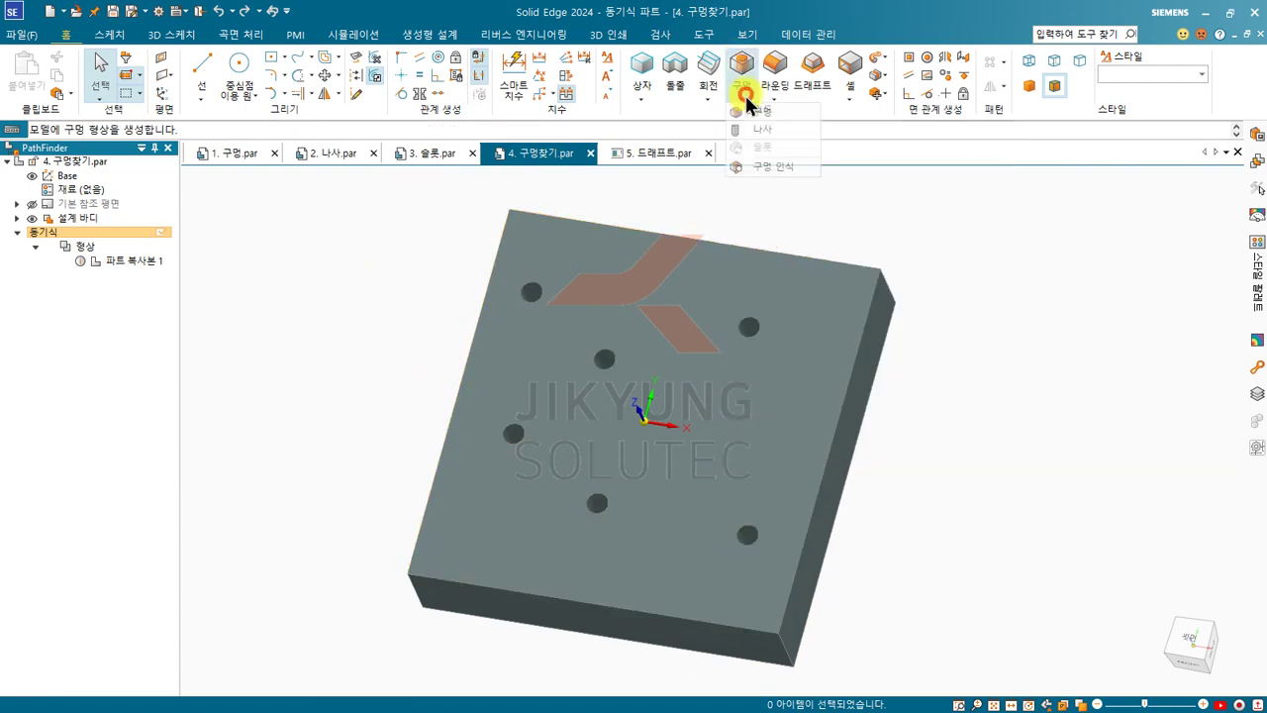
{"action": "left_click", "coordinate": [769, 169]}
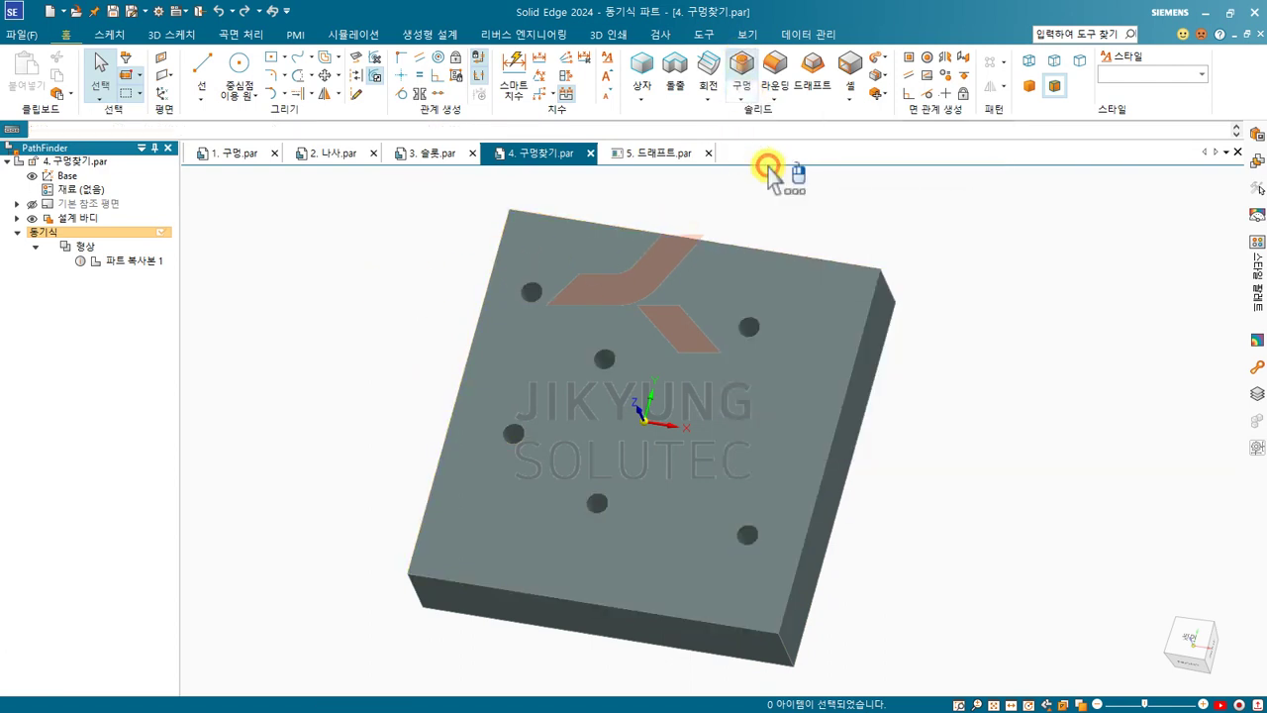
{"action": "left_click_drag", "start_coordinate": [463, 106], "coordinate": [417, 43]}
{"action": "middle_click_drag", "start_coordinate": [659, 396], "coordinate": [755, 513]}
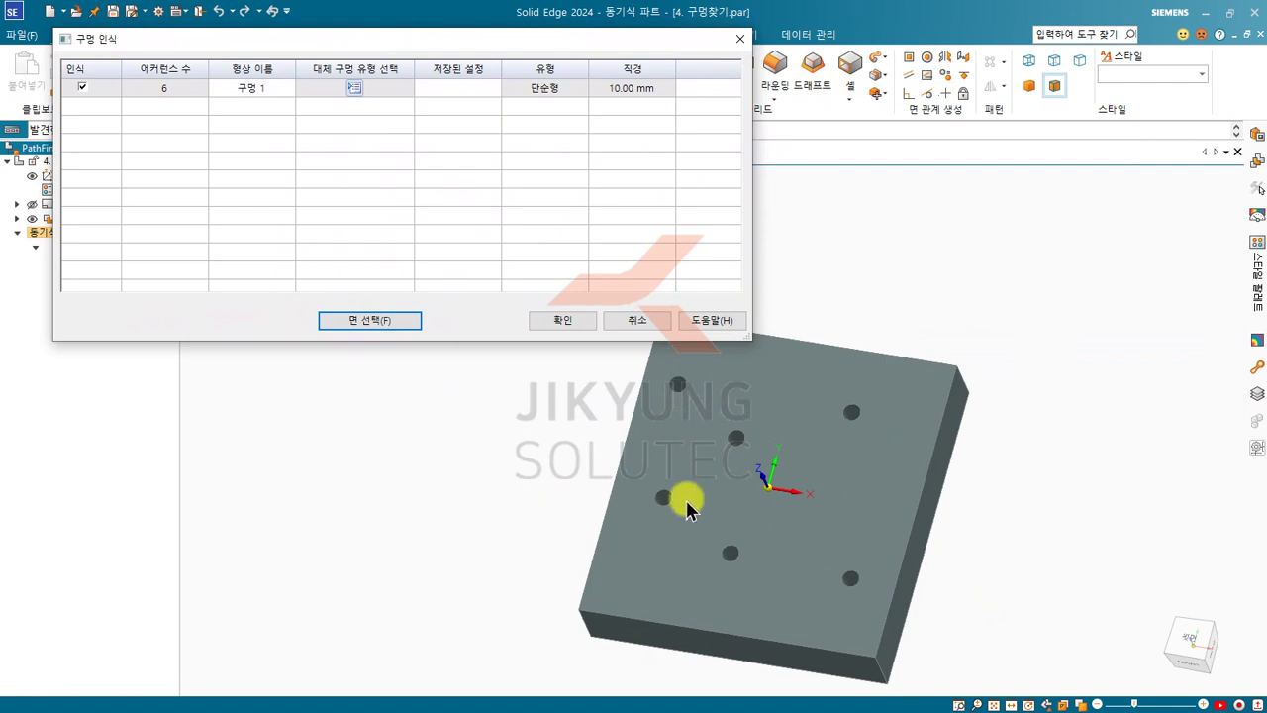
{"action": "left_click", "coordinate": [161, 89]}
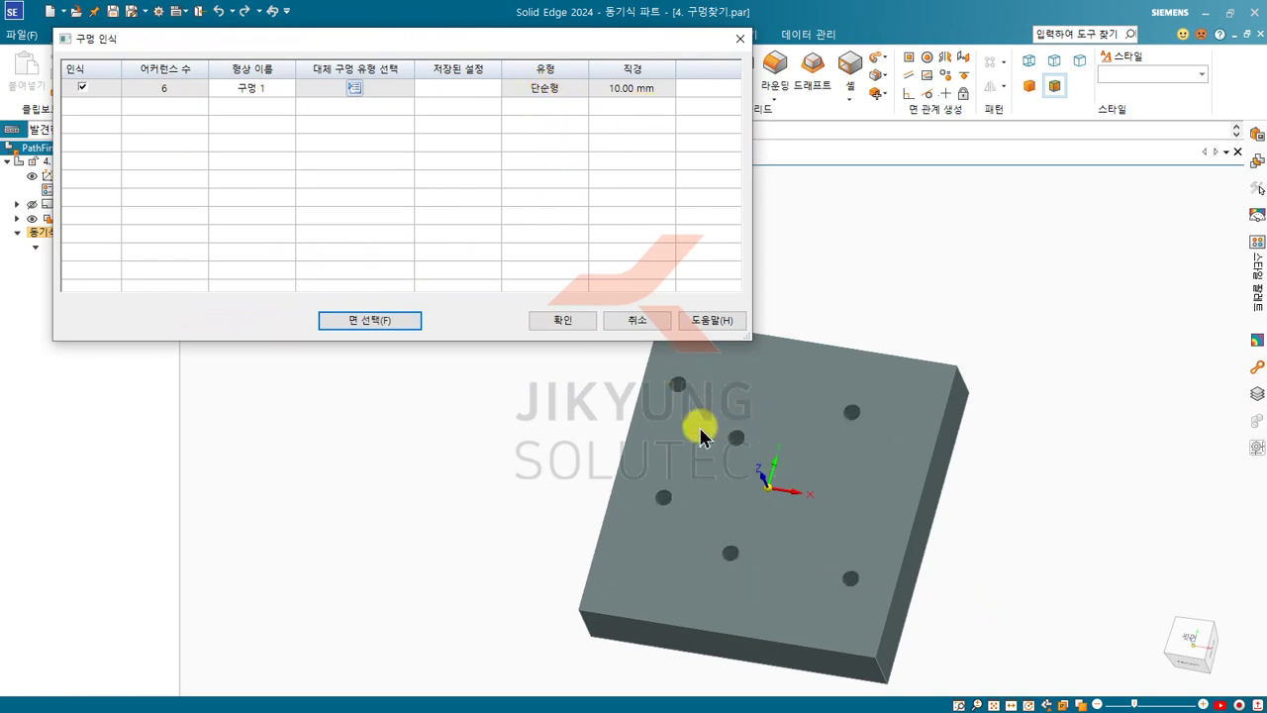
Step: Replace the recognized 10 mm simple holes with ISO Metric M10 standard threaded holes and accept the recognition
{"action": "left_click", "coordinate": [354, 90]}
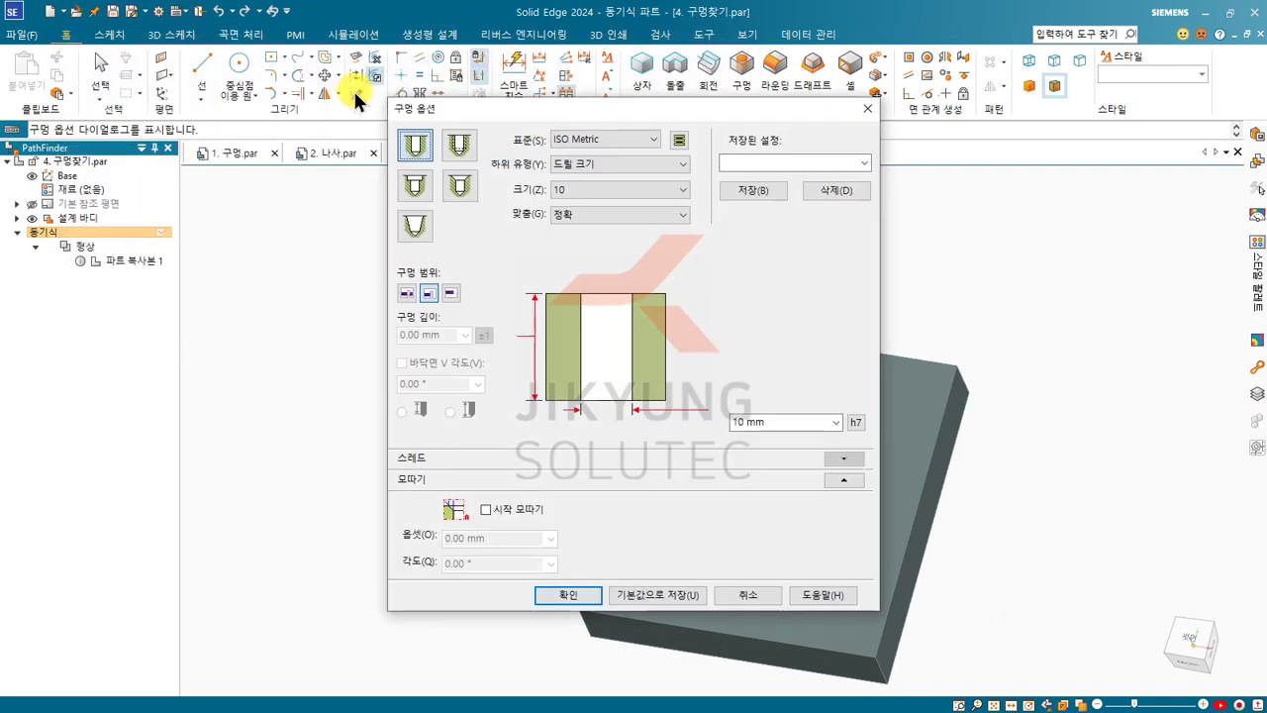
{"action": "left_click_drag", "start_coordinate": [515, 109], "coordinate": [225, 41]}
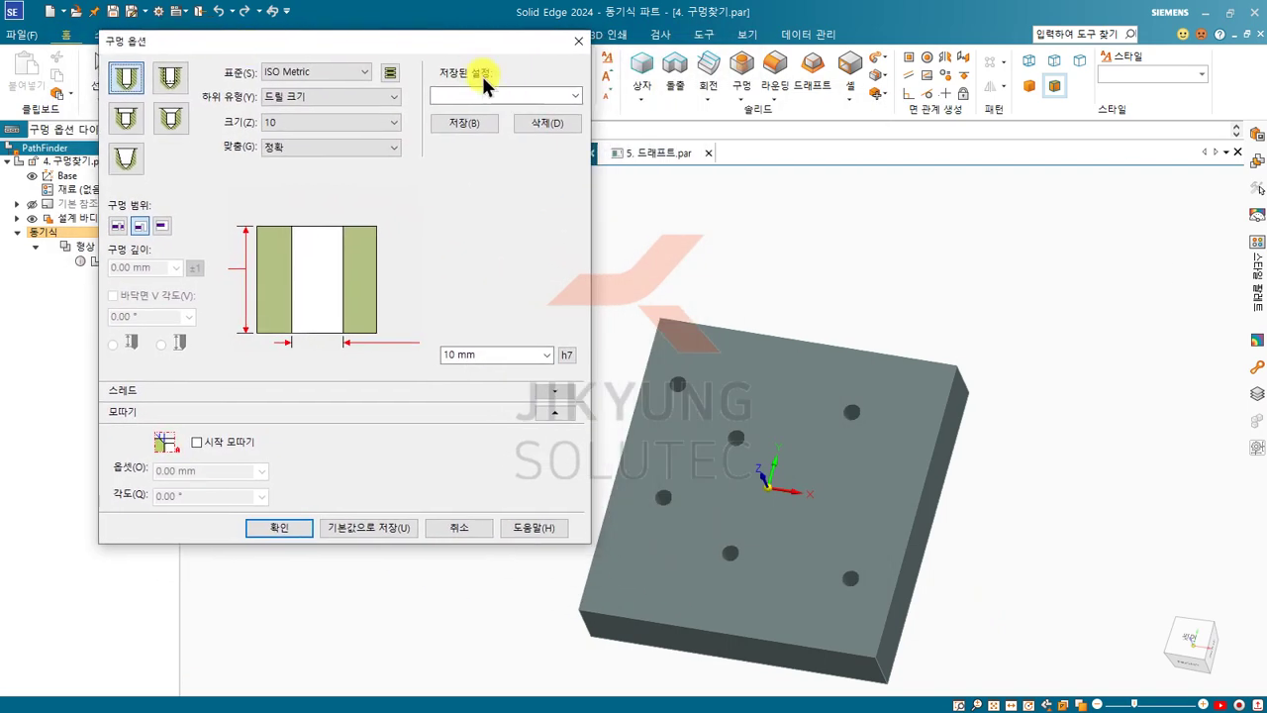
{"action": "left_click", "coordinate": [170, 79]}
{"action": "left_click", "coordinate": [302, 123]}
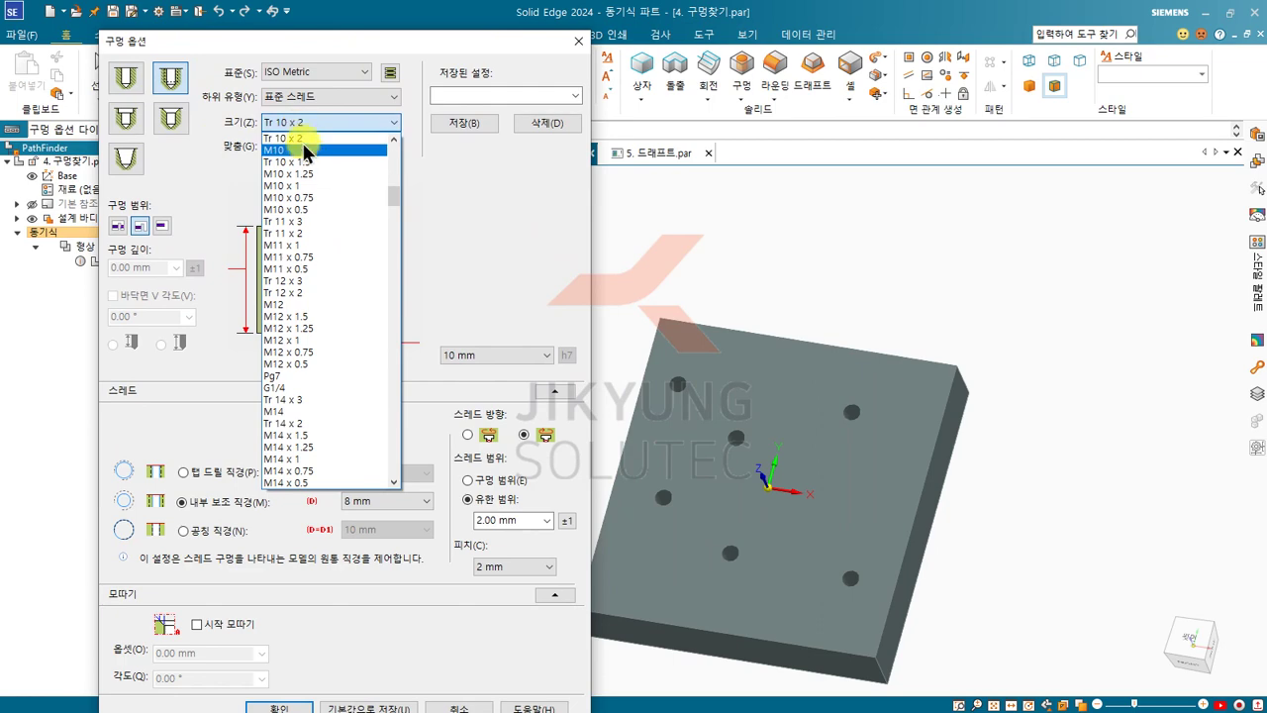
{"action": "left_click", "coordinate": [302, 150]}
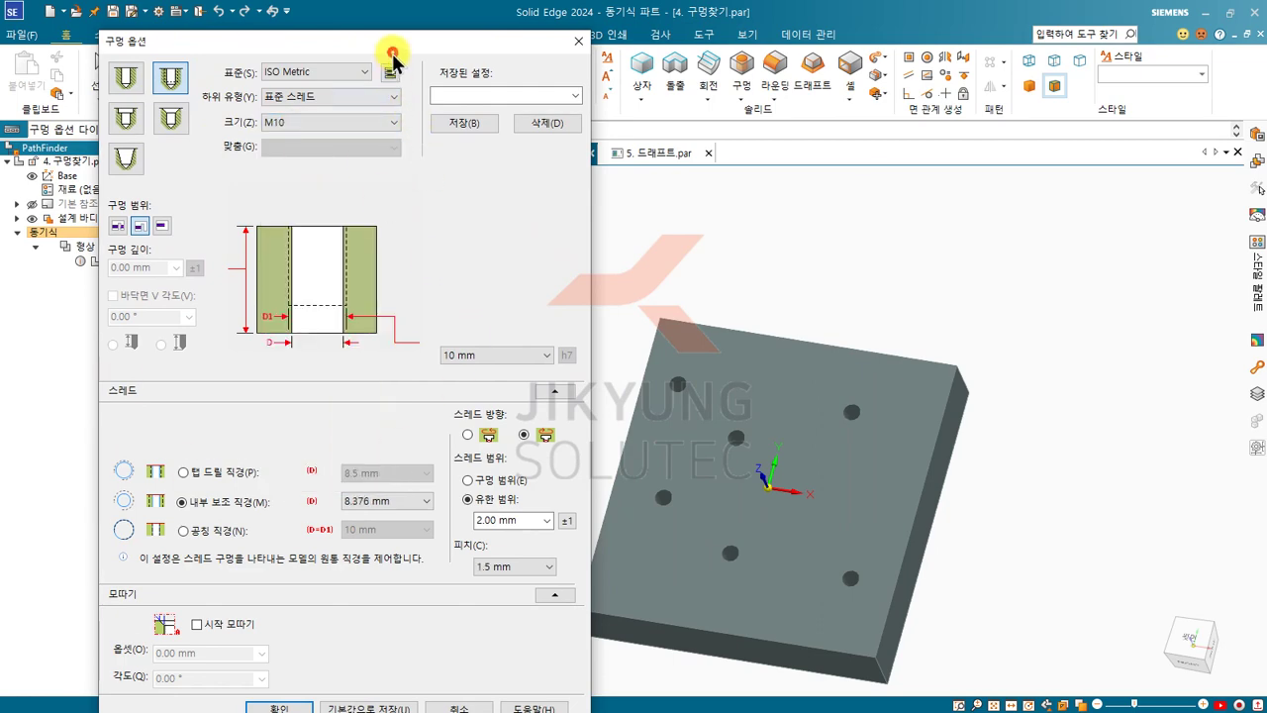
{"action": "left_click_drag", "start_coordinate": [393, 60], "coordinate": [379, 41]}
{"action": "left_click", "coordinate": [288, 680]}
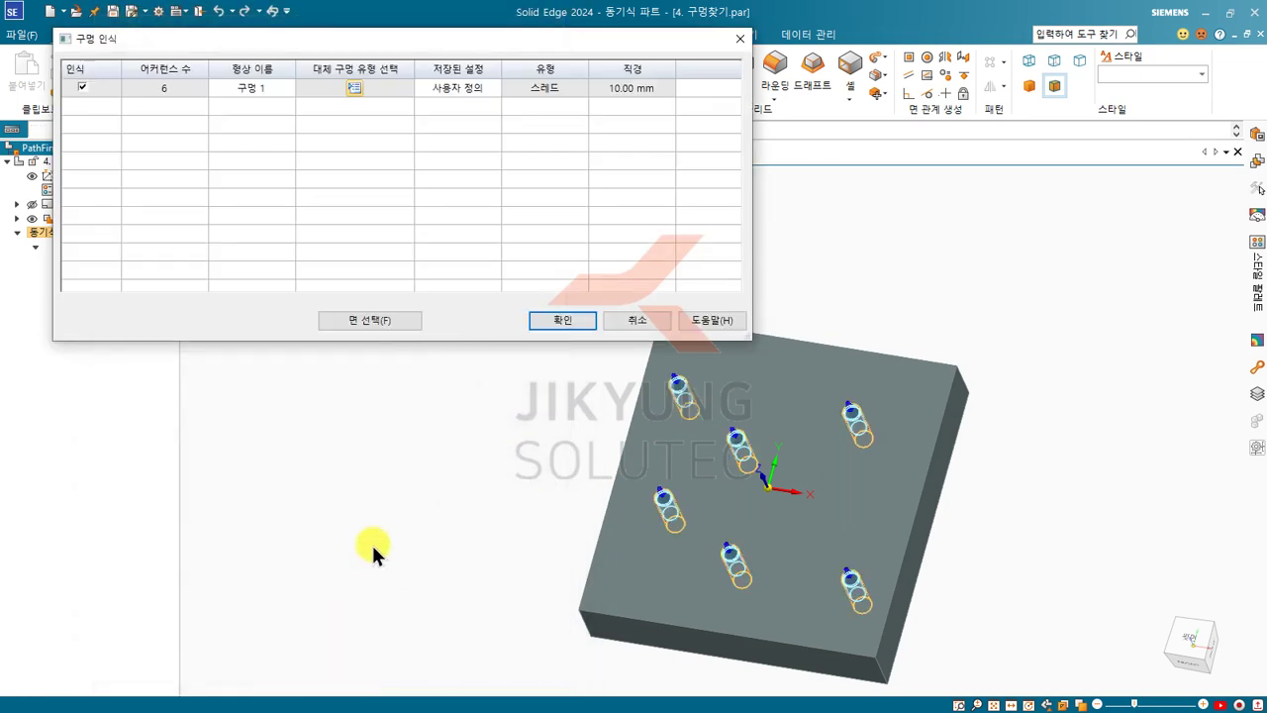
{"action": "left_click", "coordinate": [558, 319]}
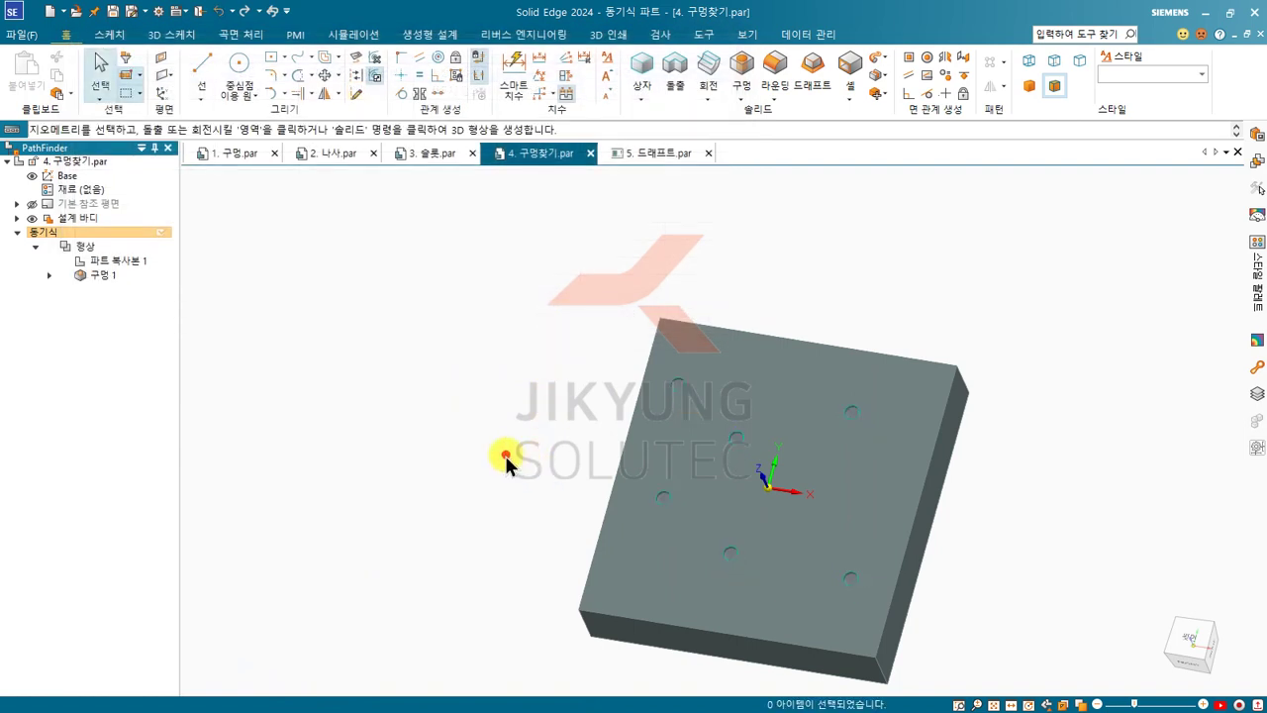
Step: Examine the converted threaded holes on the plate up close and from a different angle
{"action": "scroll", "coordinate": [661, 423], "scroll_direction": "up", "scroll_amount": 3}
{"action": "scroll", "coordinate": [661, 423], "scroll_direction": "up", "scroll_amount": 4}
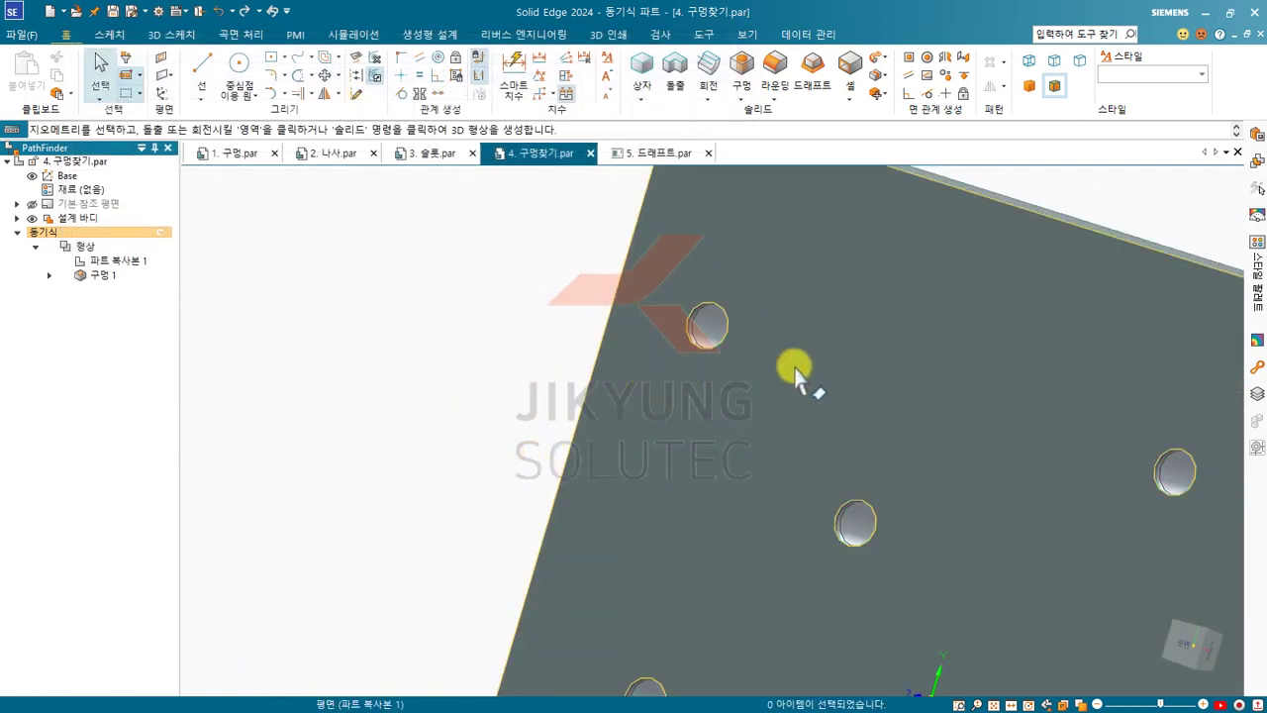
{"action": "scroll", "coordinate": [744, 423], "scroll_direction": "down", "scroll_amount": 5}
{"action": "middle_click_drag", "start_coordinate": [531, 317], "coordinate": [597, 485]}
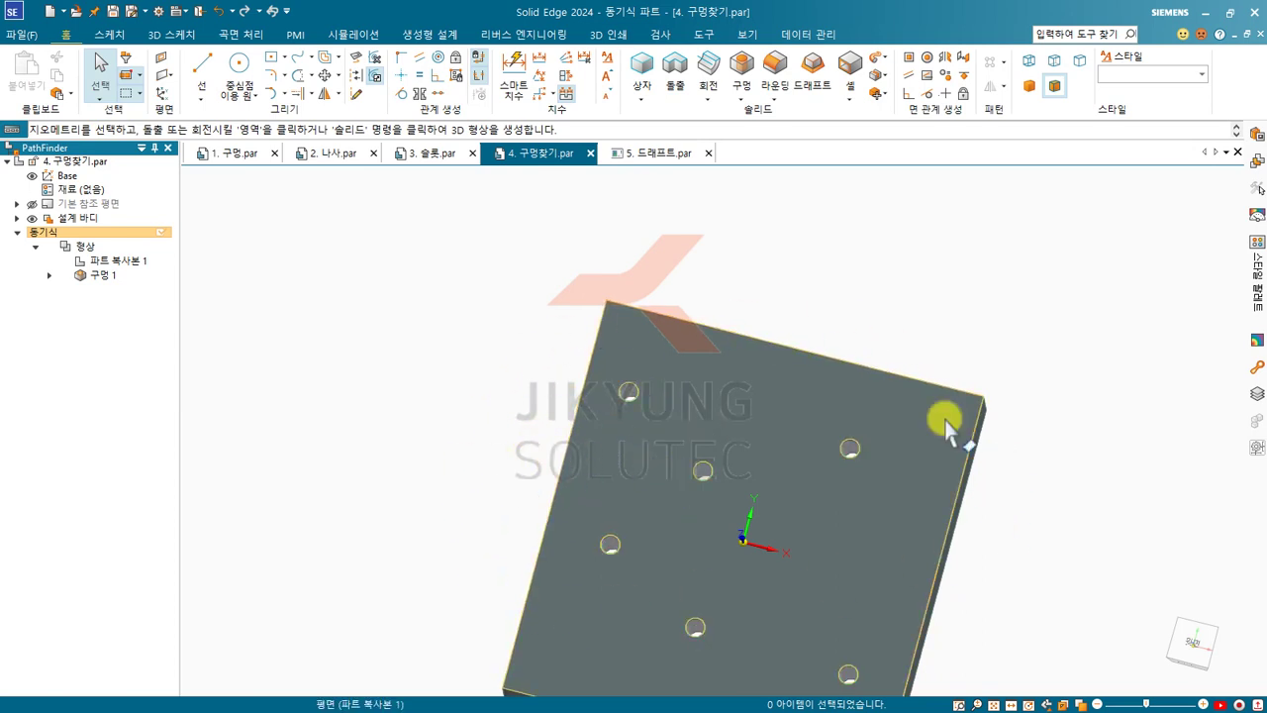
{"action": "scroll", "coordinate": [360, 287], "scroll_direction": "down", "scroll_amount": 1}
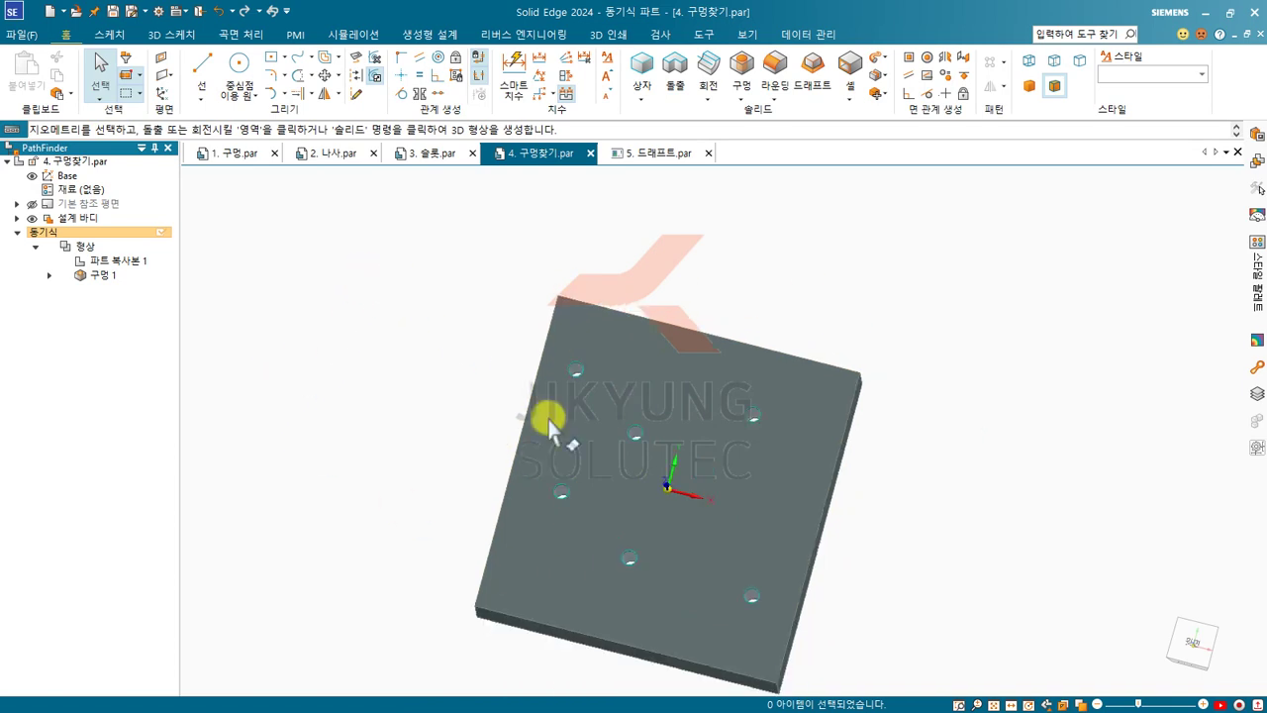
{"action": "scroll", "coordinate": [647, 476], "scroll_direction": "up", "scroll_amount": 1}
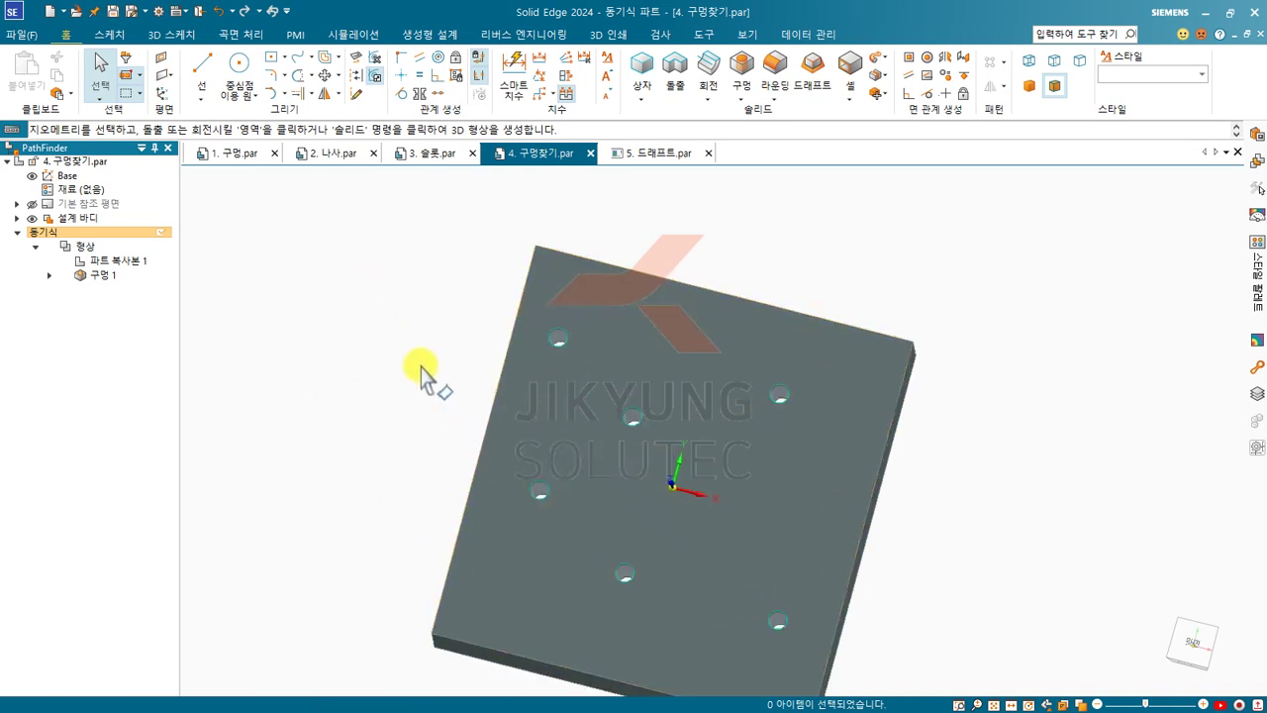
Step: Switch to the 5. 드래프트.par document and draft one arm's outer side face 20° outward, using the top face as the reference plane
{"action": "left_click", "coordinate": [627, 156]}
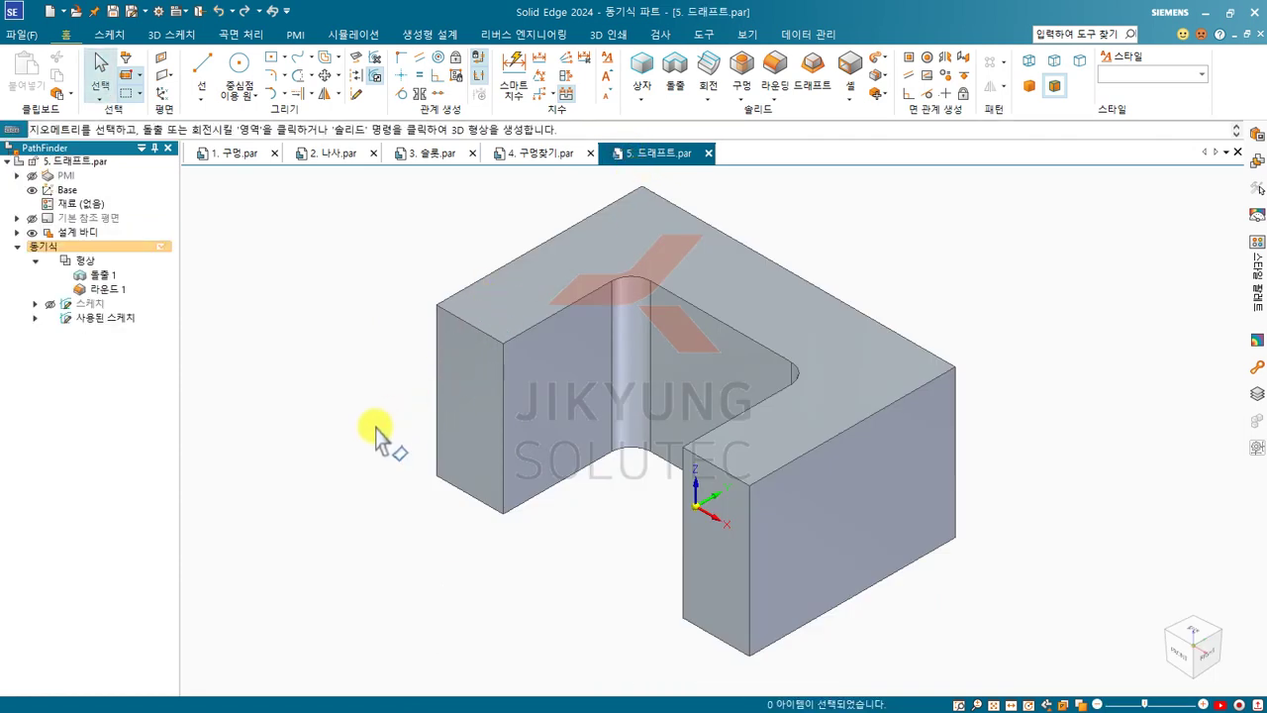
{"action": "scroll", "coordinate": [481, 566], "scroll_direction": "down", "scroll_amount": 1}
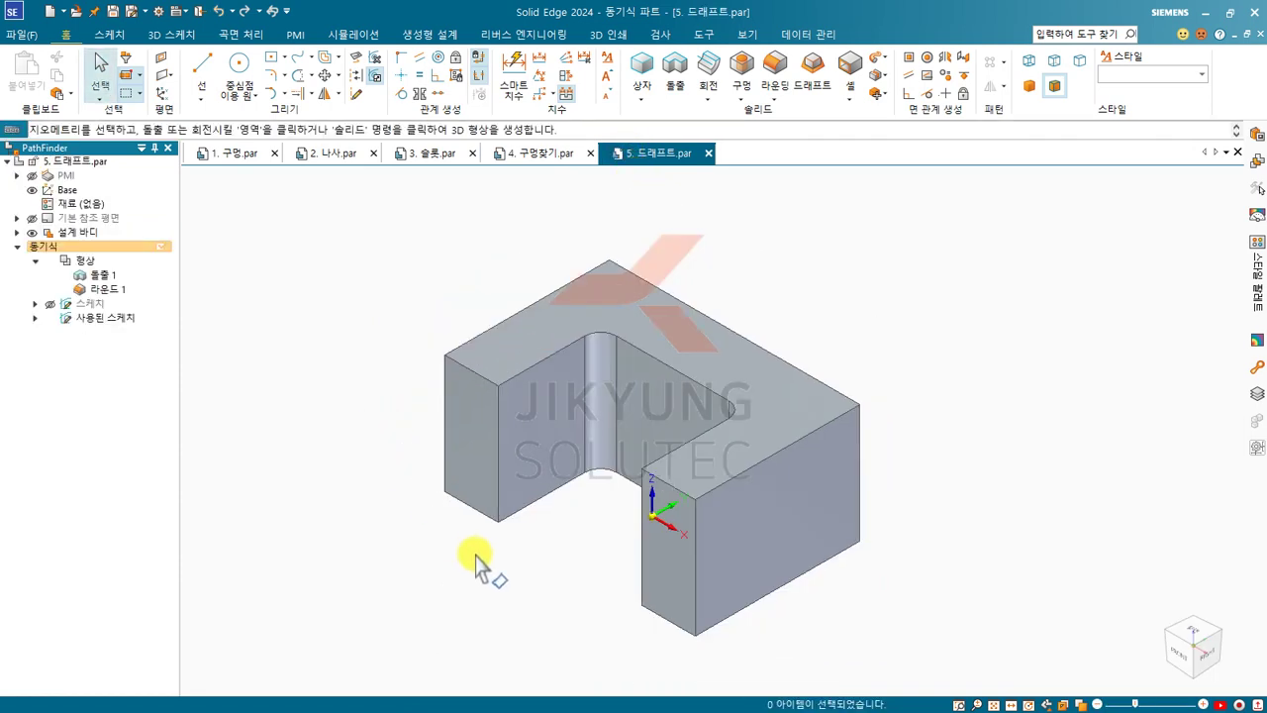
{"action": "scroll", "coordinate": [559, 450], "scroll_direction": "up", "scroll_amount": 1}
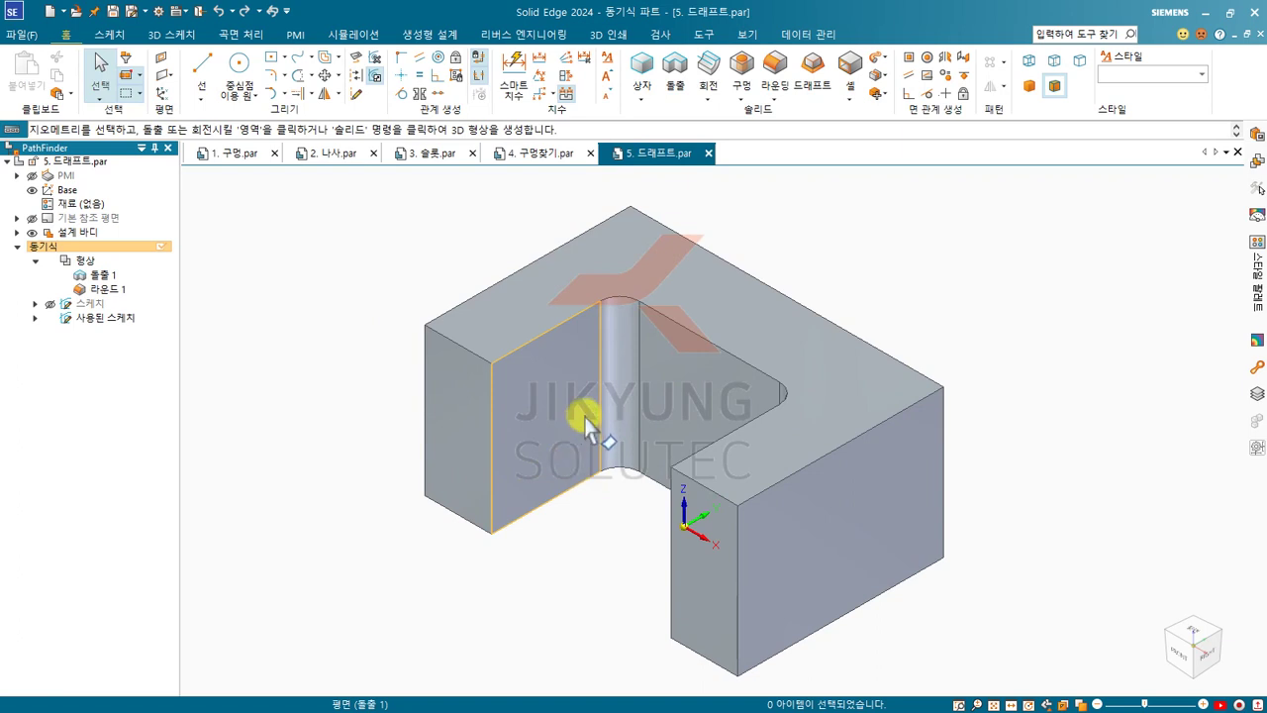
{"action": "left_click", "coordinate": [816, 71]}
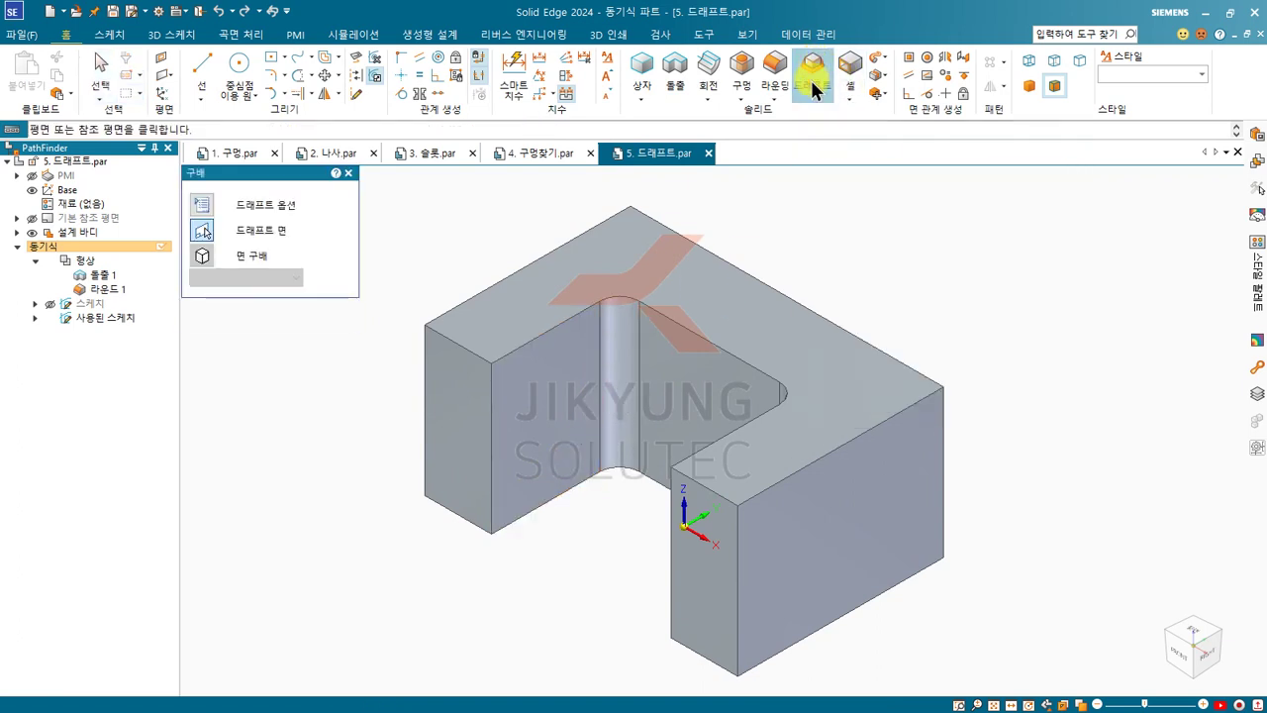
{"action": "left_click", "coordinate": [659, 272]}
{"action": "middle_click_drag", "start_coordinate": [416, 455], "coordinate": [532, 387]}
{"action": "left_click", "coordinate": [523, 359]}
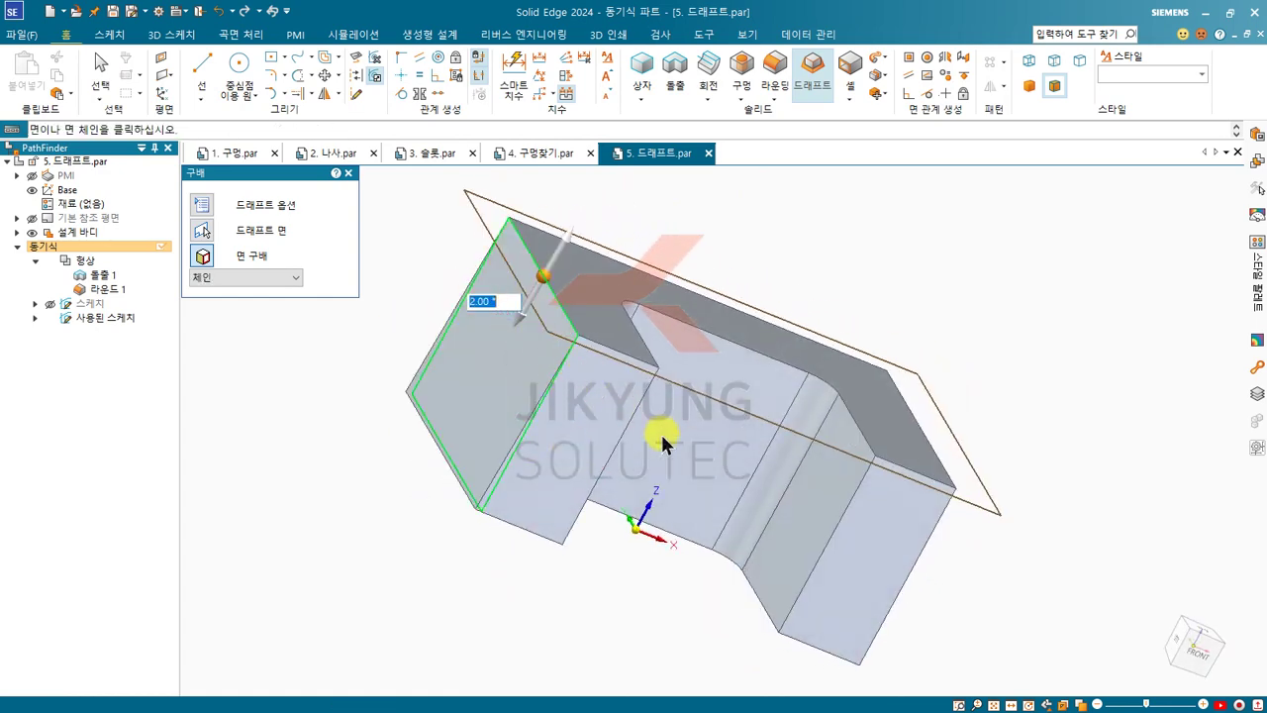
{"action": "middle_click_drag", "start_coordinate": [670, 482], "coordinate": [505, 309]}
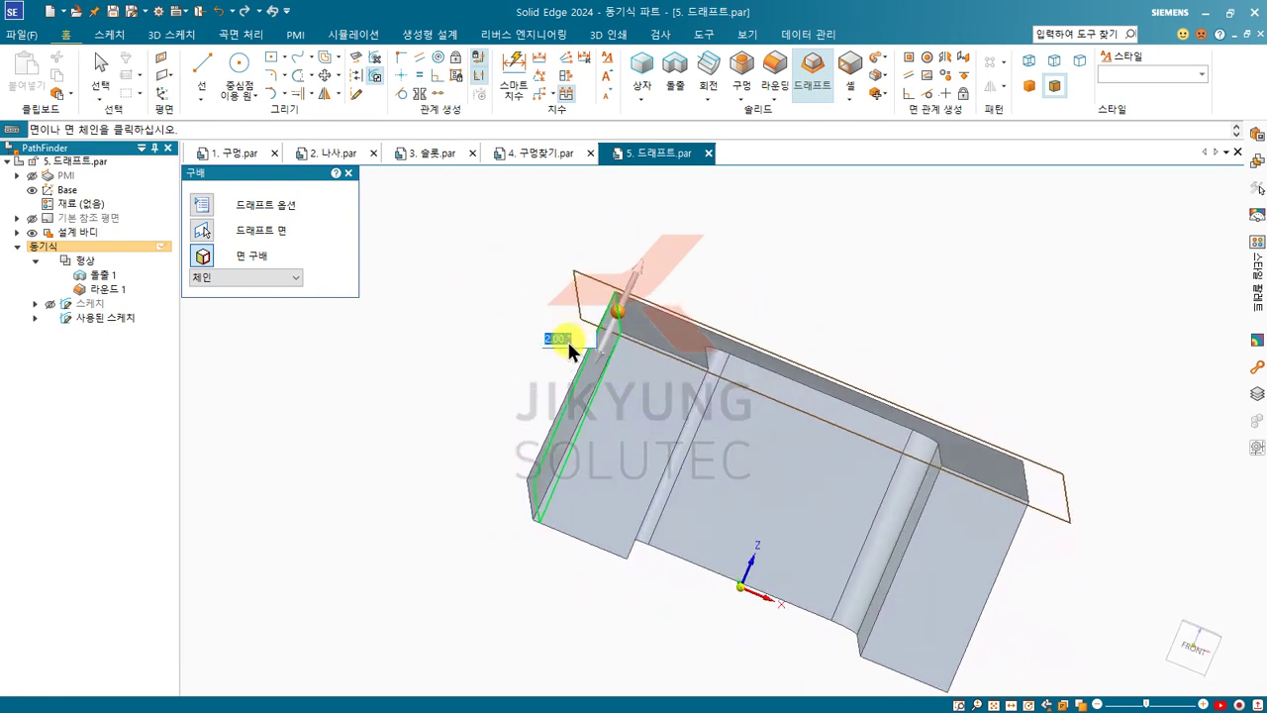
{"action": "key", "text": "Return"}
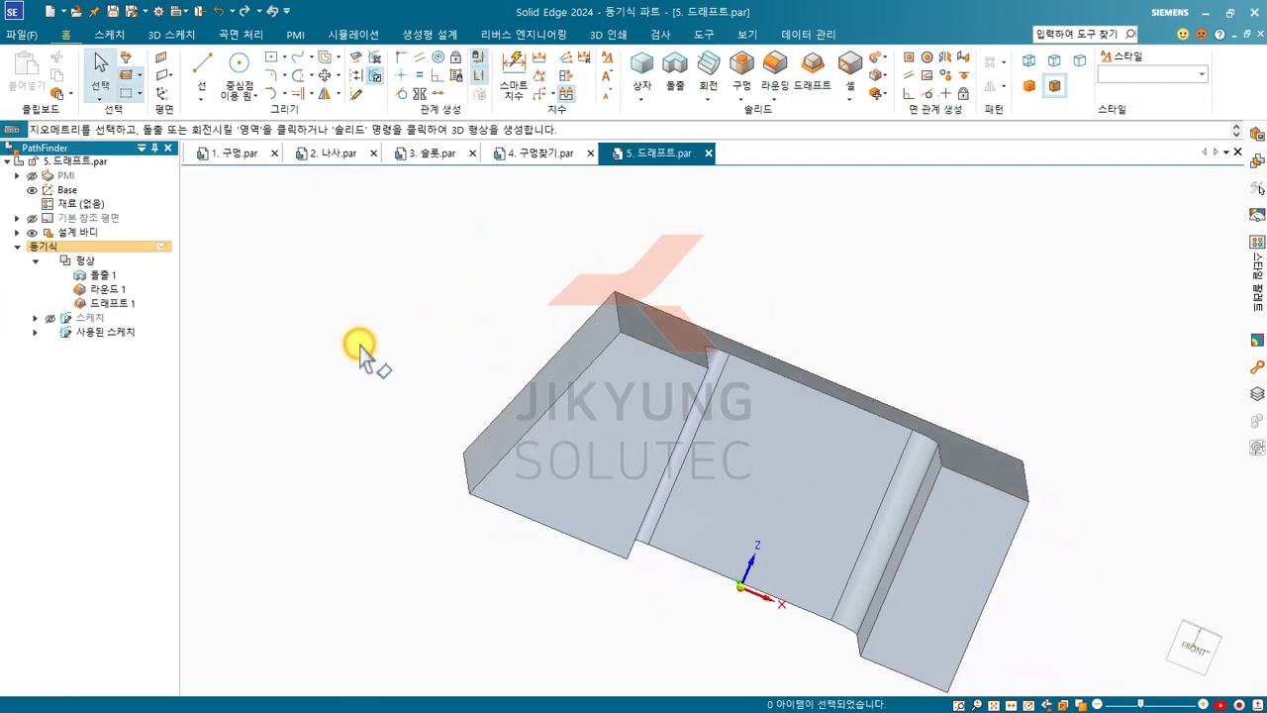
Step: Draft the block's rear face 30° inward toward the base, using the top face as the reference plane
{"action": "key", "text": "ctrl+r"}
{"action": "left_click", "coordinate": [811, 71]}
{"action": "left_click", "coordinate": [841, 364]}
{"action": "middle_click_drag", "start_coordinate": [678, 393], "coordinate": [485, 396]}
{"action": "left_click", "coordinate": [889, 482]}
{"action": "middle_click_drag", "start_coordinate": [727, 500], "coordinate": [800, 446]}
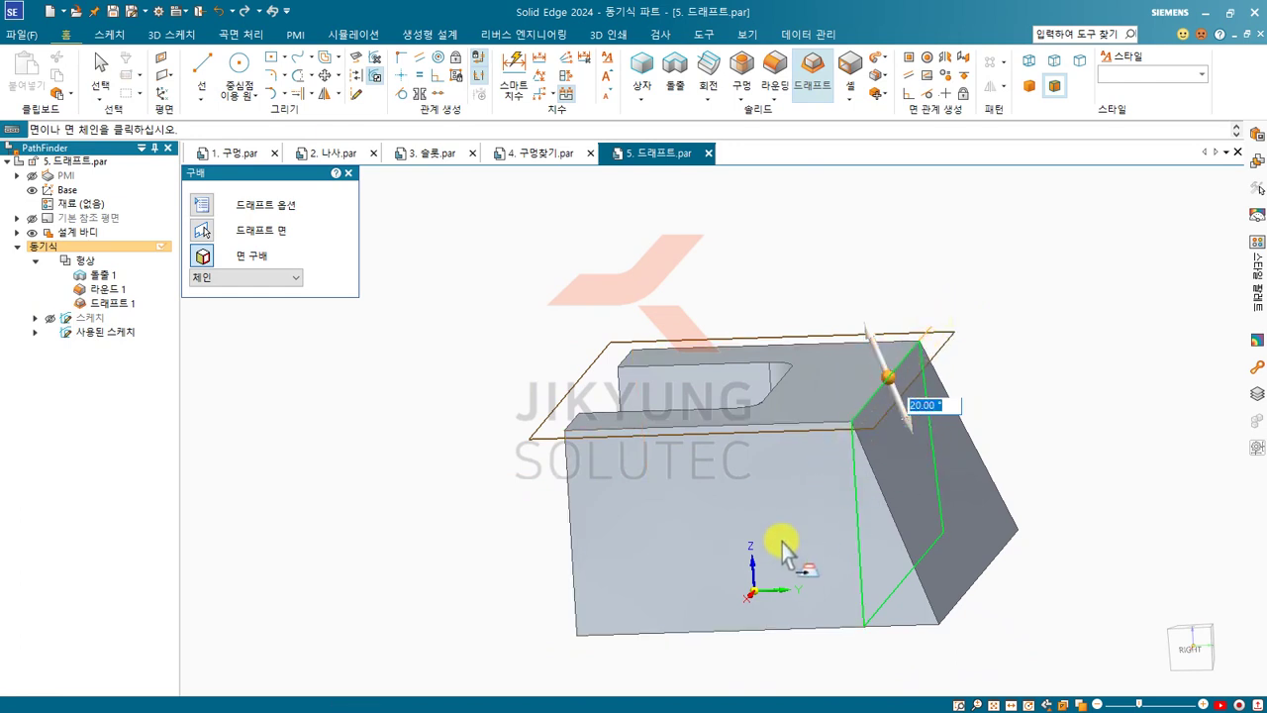
{"action": "left_click", "coordinate": [873, 339]}
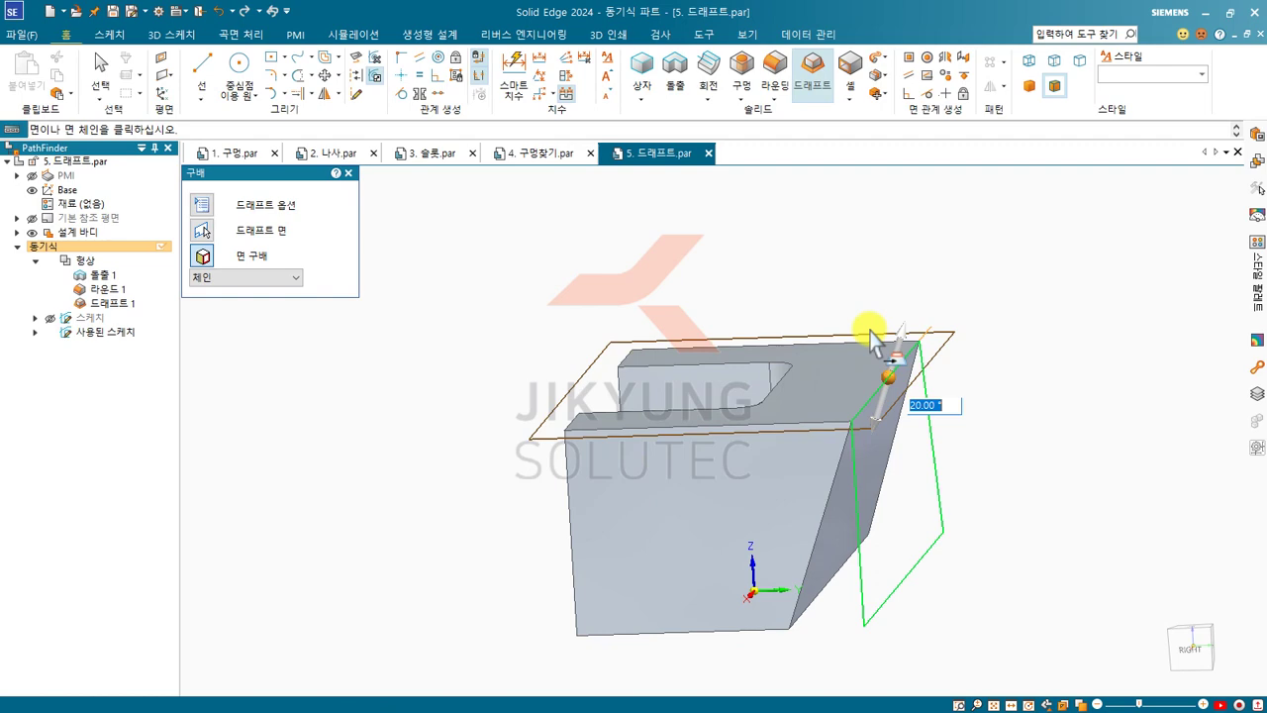
{"action": "type", "text": "30"}
{"action": "key", "text": "Return"}
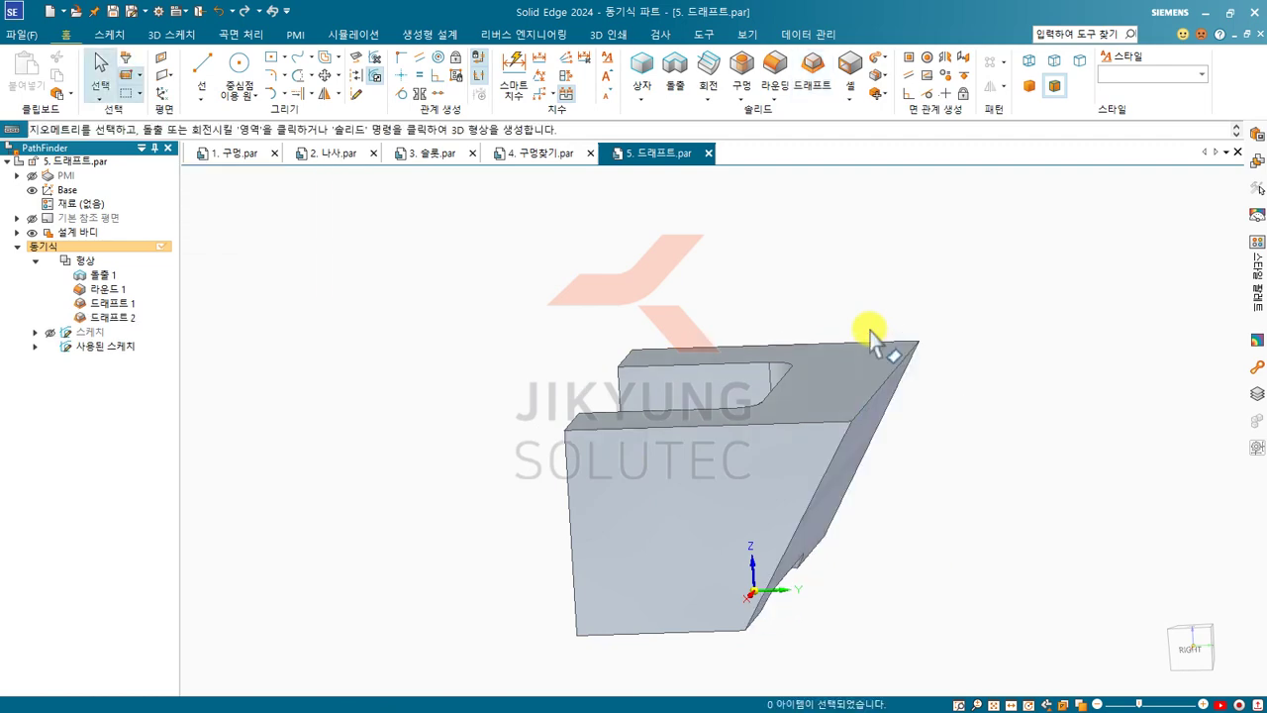
Step: Round the top edges around the inner pocket and along the 20° drafted arm's front and outer side with a 10 mm radius
{"action": "middle_click_drag", "start_coordinate": [829, 402], "coordinate": [861, 397]}
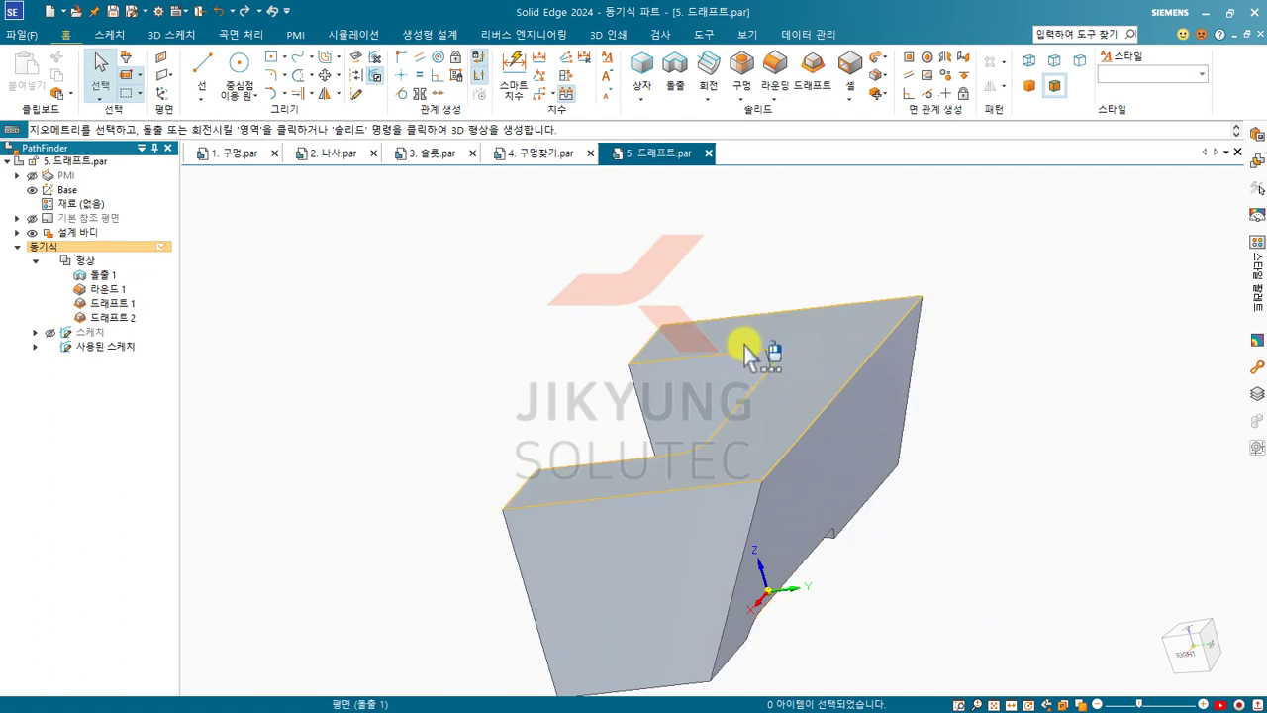
{"action": "scroll", "coordinate": [475, 273], "scroll_direction": "down", "scroll_amount": 3}
{"action": "scroll", "coordinate": [538, 333], "scroll_direction": "up", "scroll_amount": 1}
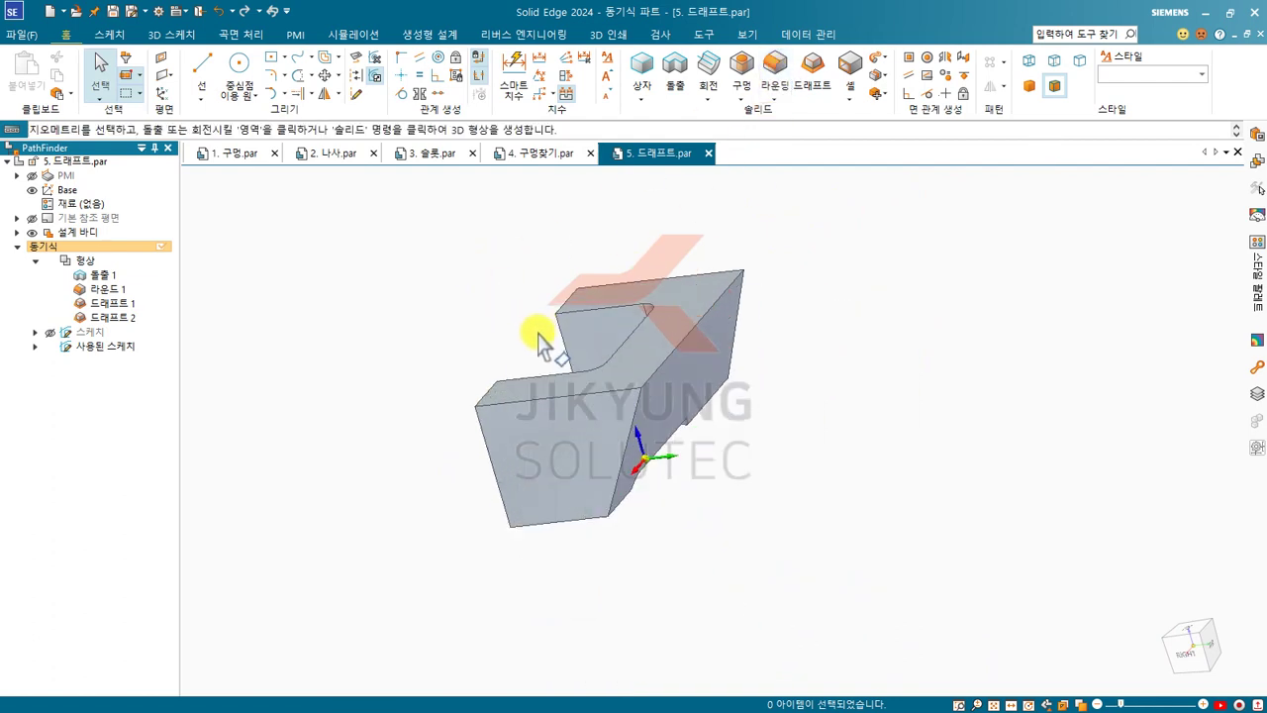
{"action": "scroll", "coordinate": [539, 334], "scroll_direction": "up", "scroll_amount": 2}
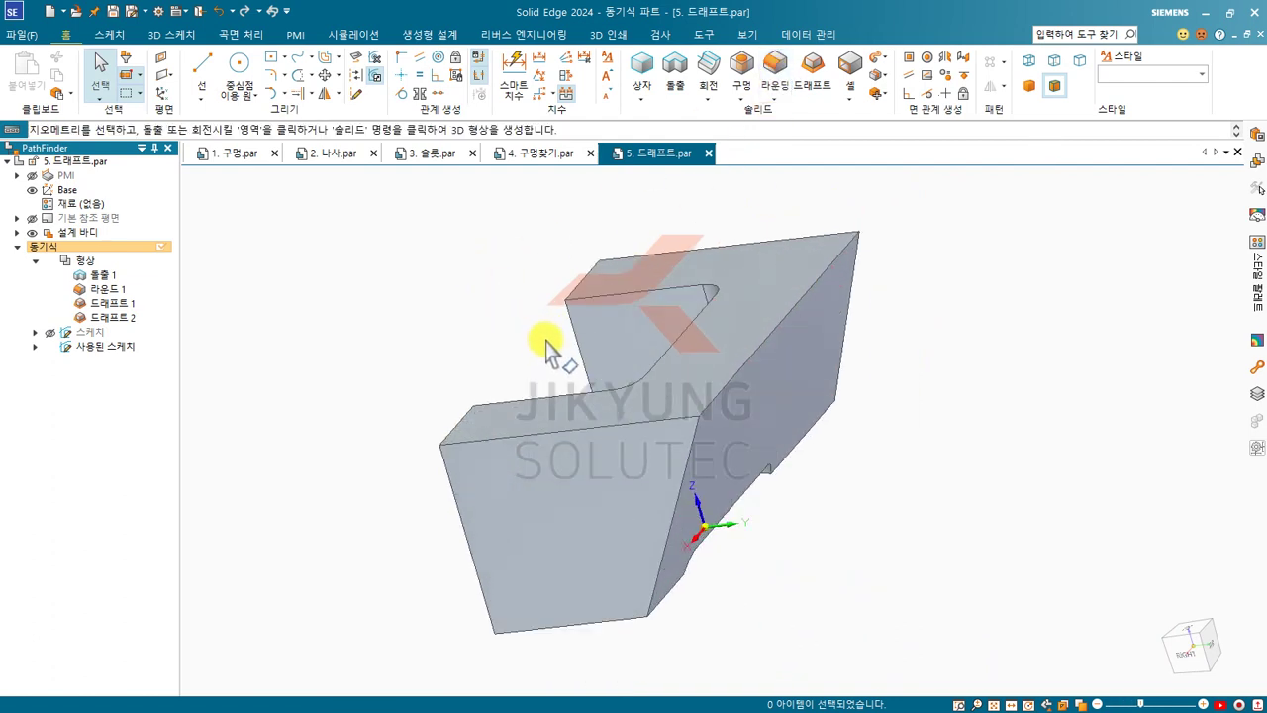
{"action": "left_click", "coordinate": [775, 71]}
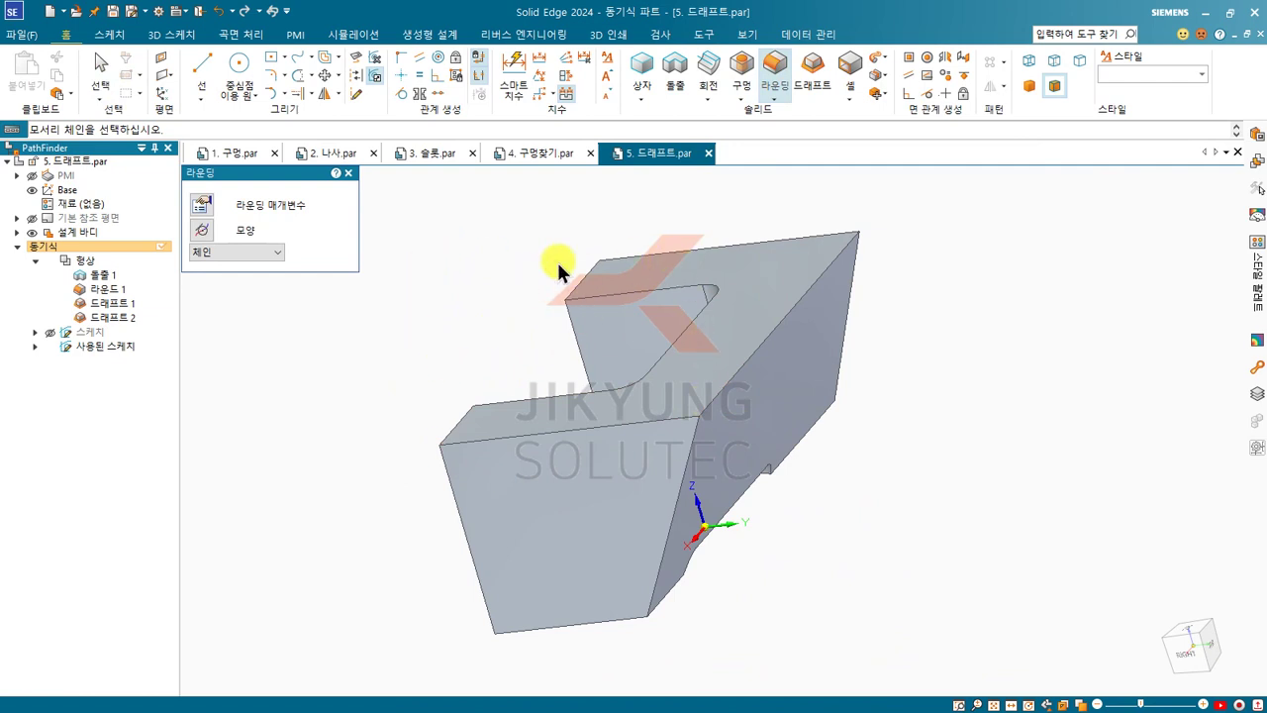
{"action": "left_click", "coordinate": [518, 399]}
{"action": "middle_click_drag", "start_coordinate": [467, 329], "coordinate": [532, 266]}
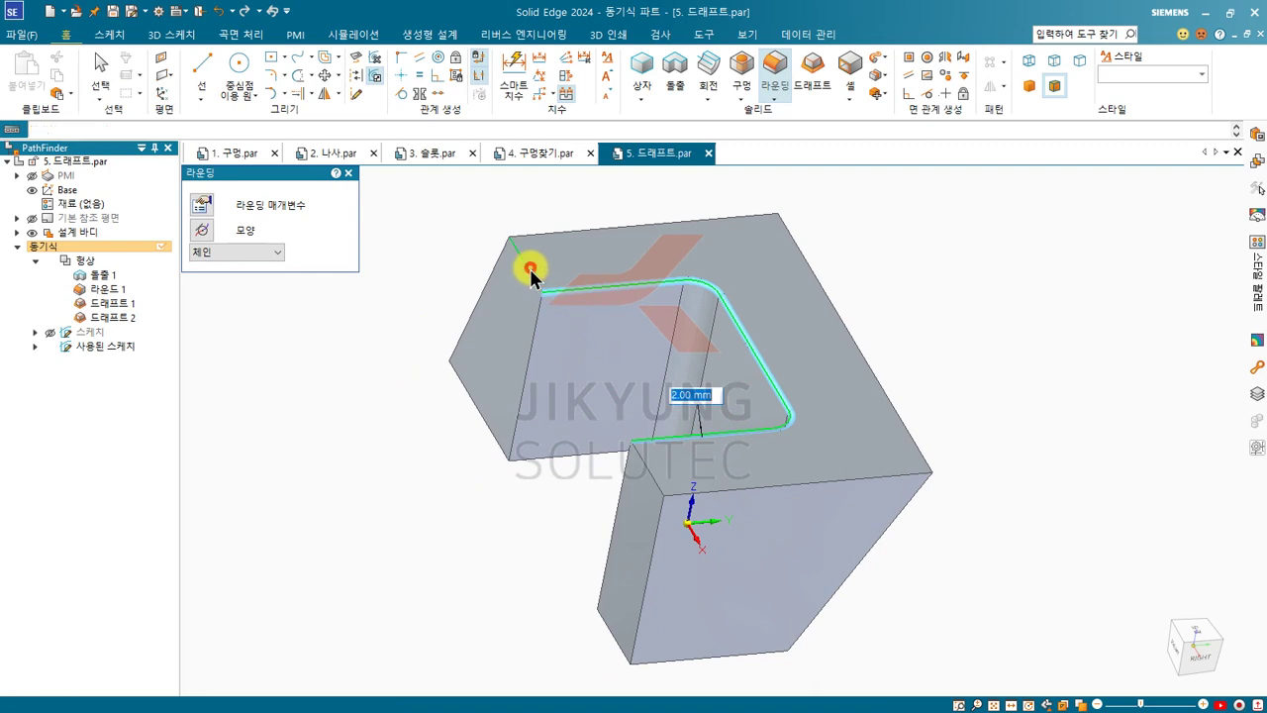
{"action": "left_click", "coordinate": [531, 272]}
{"action": "left_click", "coordinate": [566, 235]}
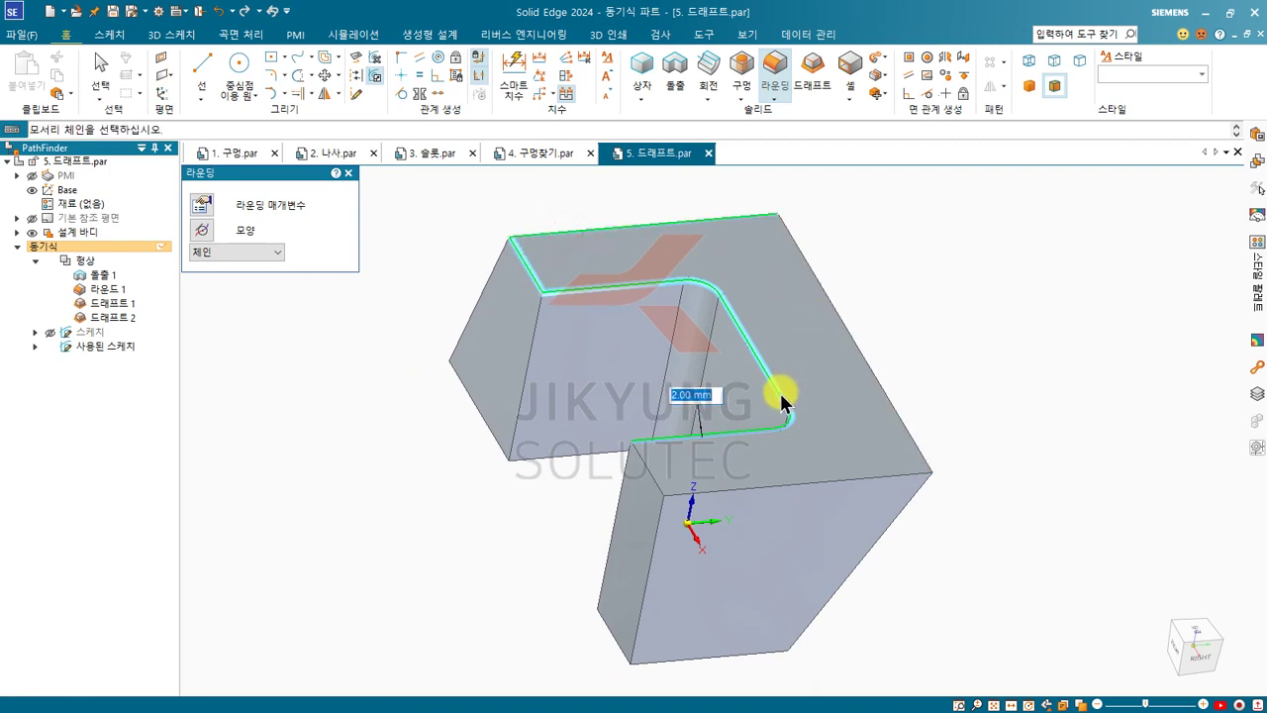
{"action": "key", "text": "Return"}
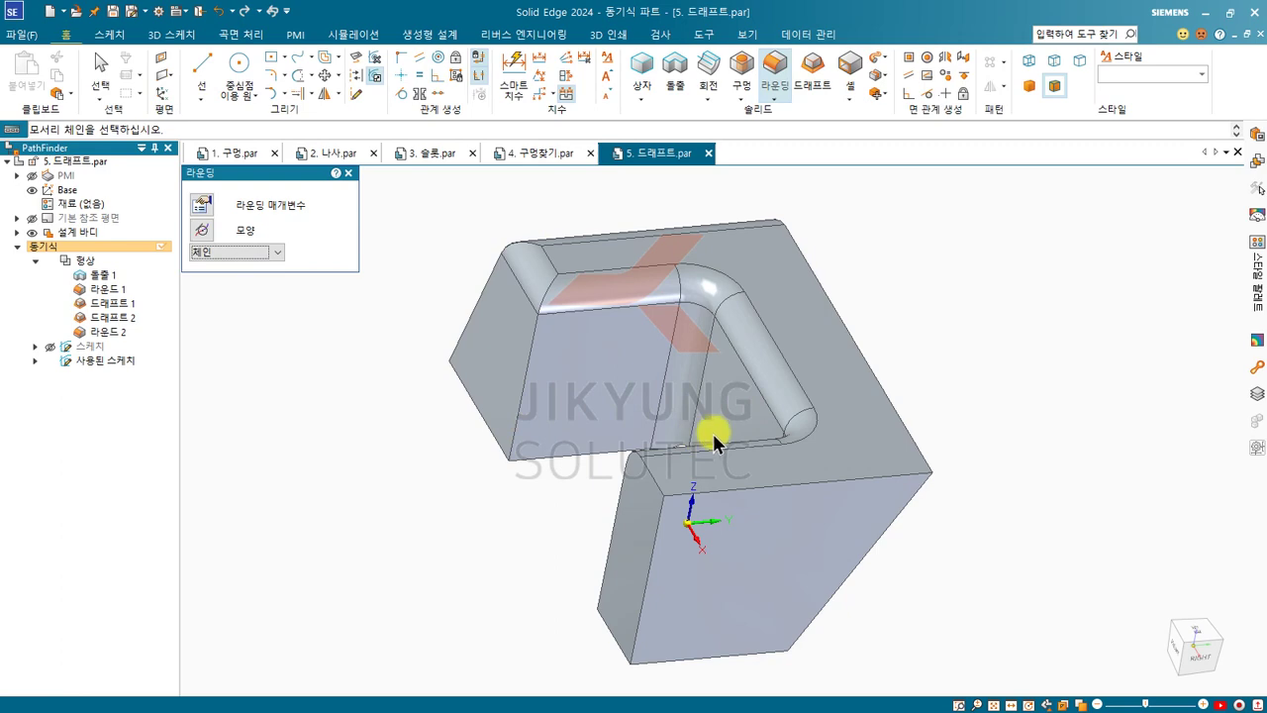
Step: Round the drafted arm's two front corner edges and its outer rear edge chain with a 5 mm radius
{"action": "middle_click_drag", "start_coordinate": [713, 442], "coordinate": [792, 368]}
{"action": "left_click", "coordinate": [562, 328]}
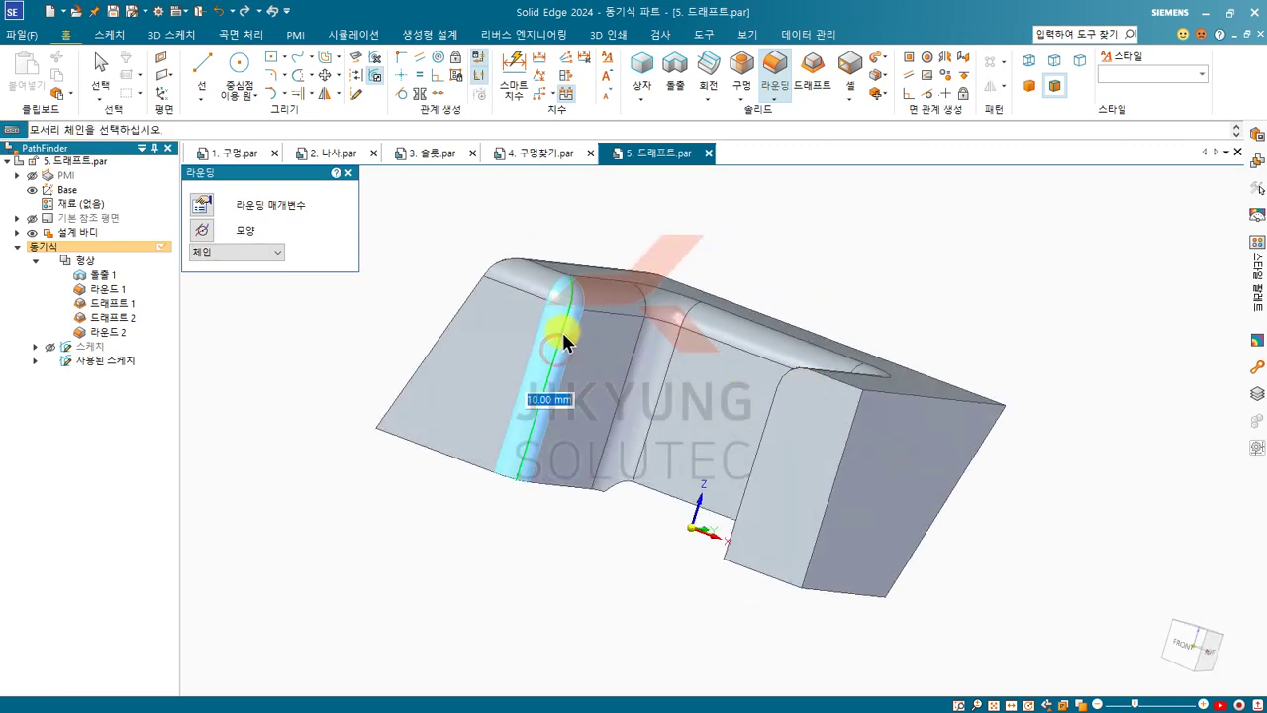
{"action": "left_click", "coordinate": [469, 300]}
{"action": "middle_click_drag", "start_coordinate": [433, 284], "coordinate": [507, 246]}
{"action": "left_click", "coordinate": [438, 314]}
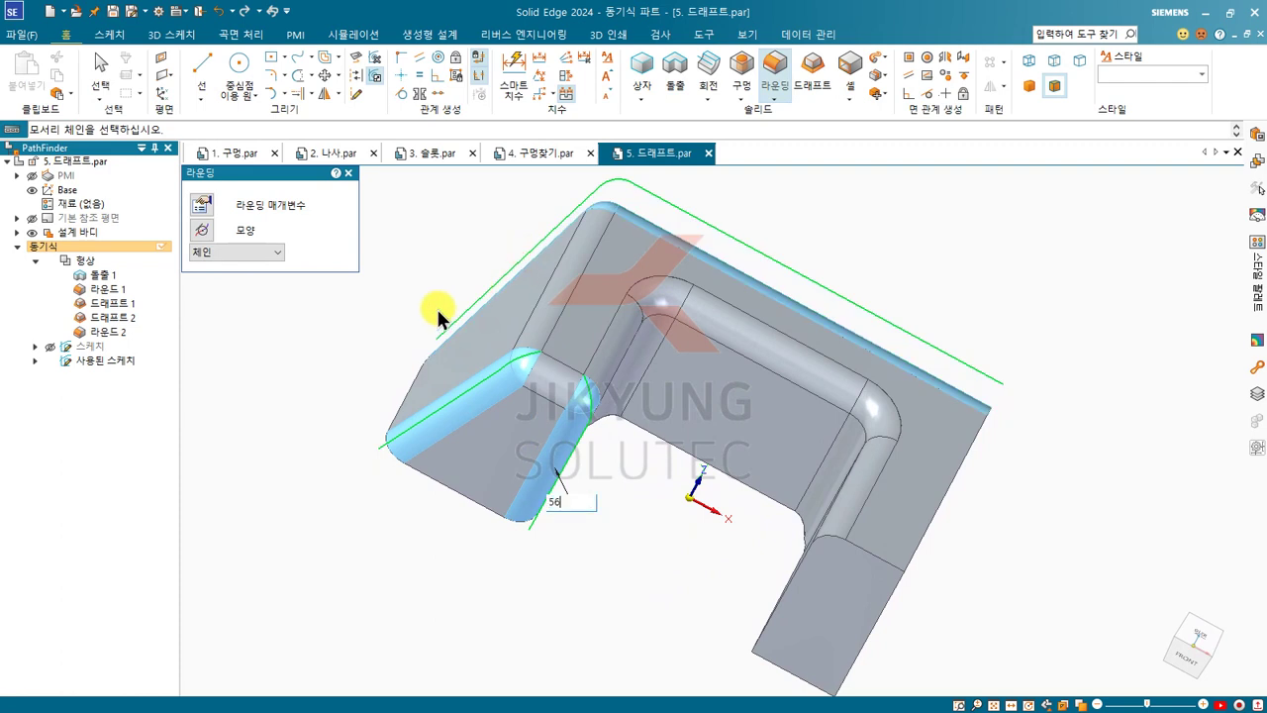
{"action": "key", "text": "Return"}
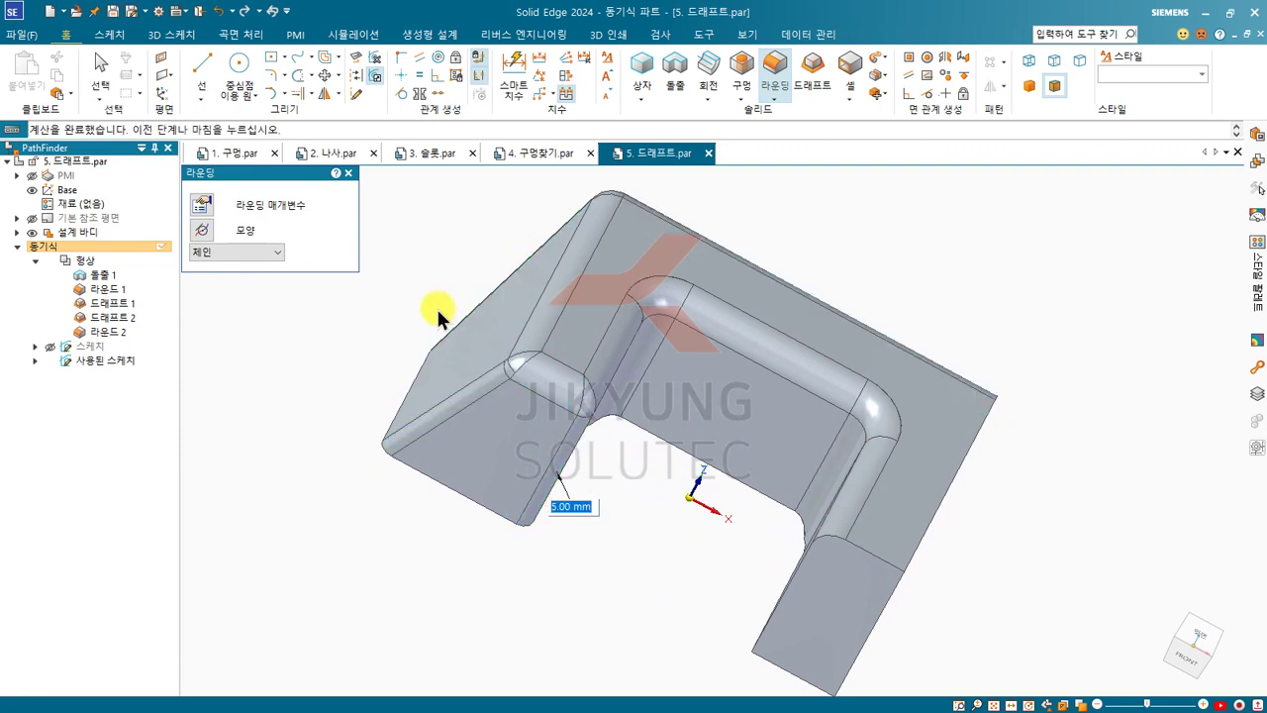
Step: Round the outer, front and rear edges of the other arm's underside with a 10 mm radius and finish rounding
{"action": "middle_click_drag", "start_coordinate": [438, 315], "coordinate": [936, 401]}
{"action": "left_click", "coordinate": [438, 416]}
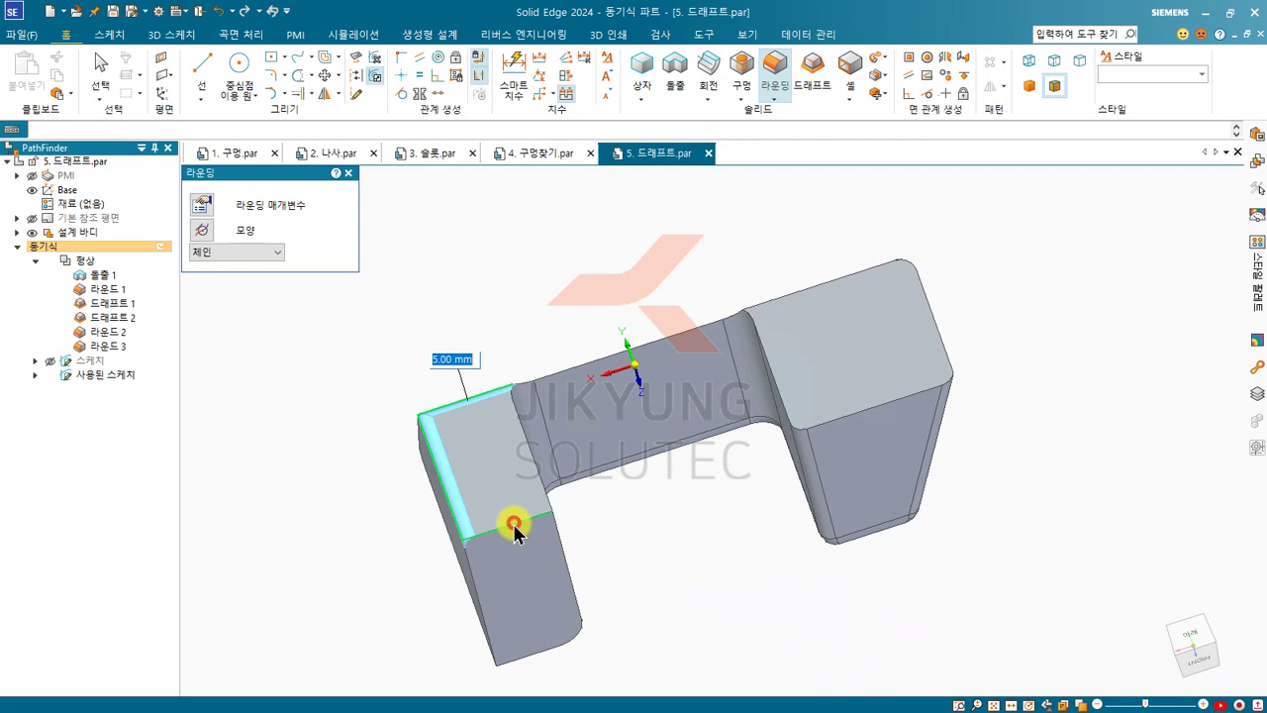
{"action": "key", "text": "Return"}
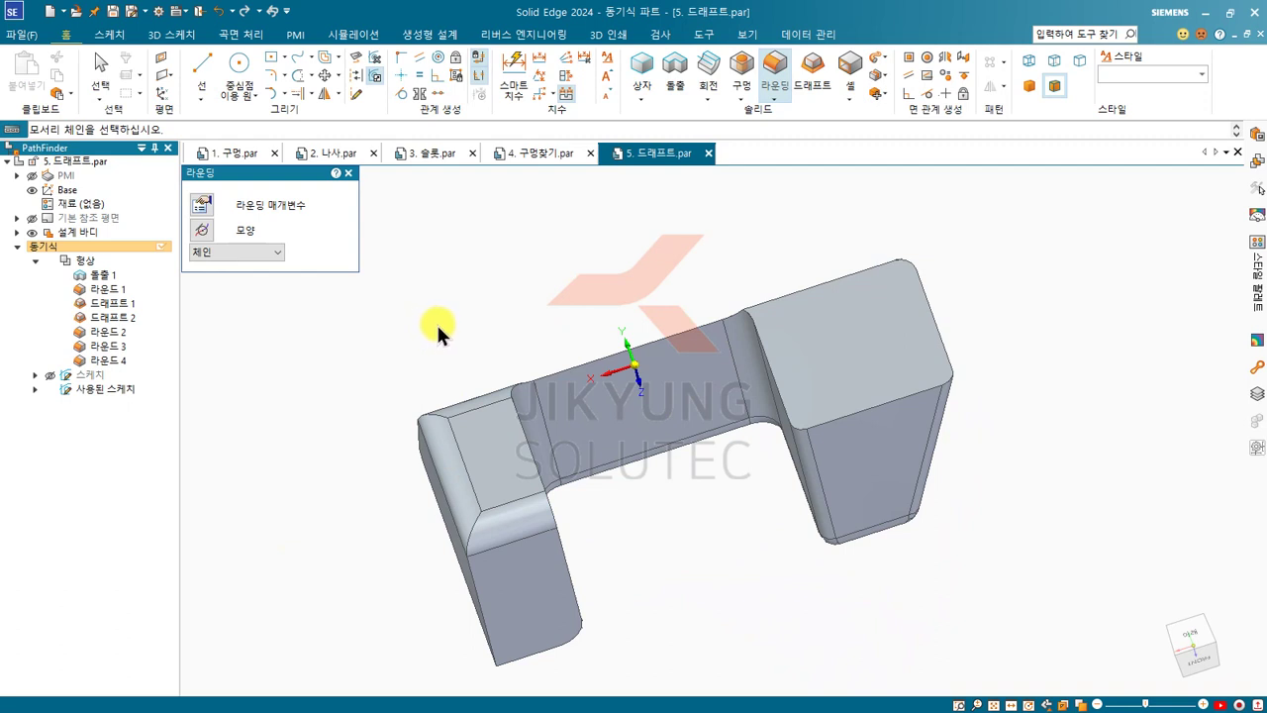
{"action": "left_click", "coordinate": [772, 91]}
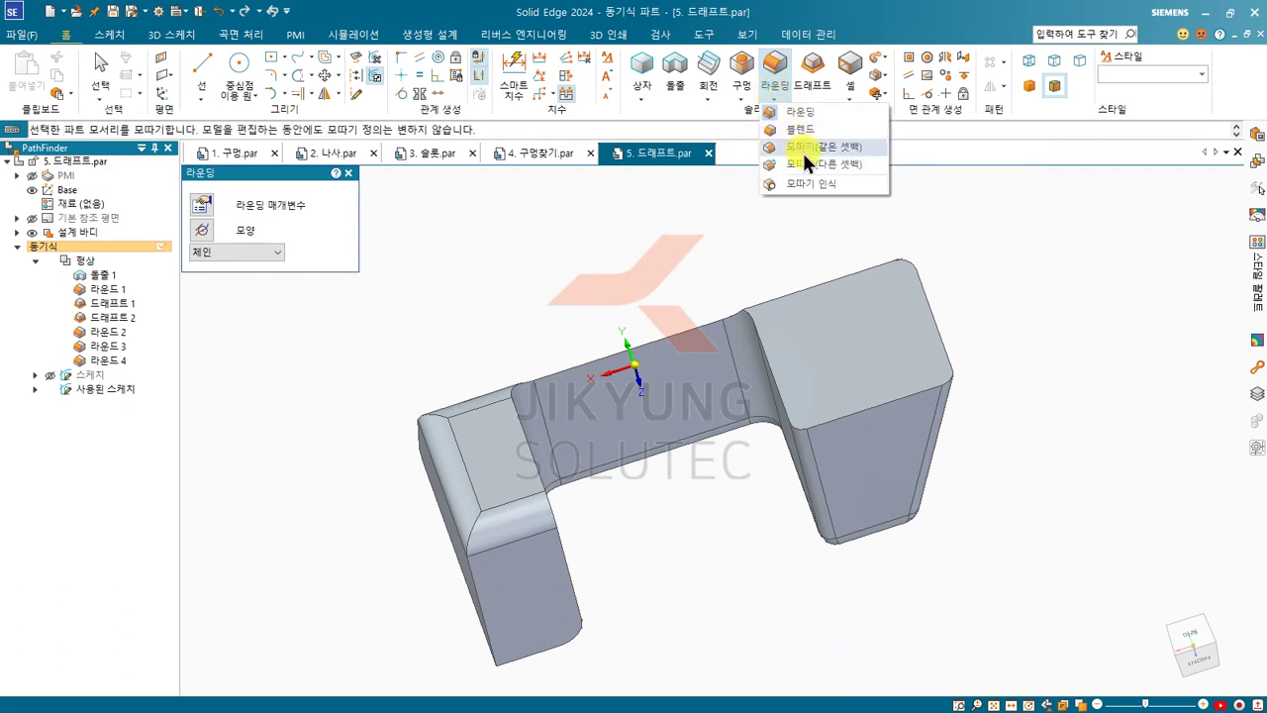
{"action": "left_click", "coordinate": [647, 235]}
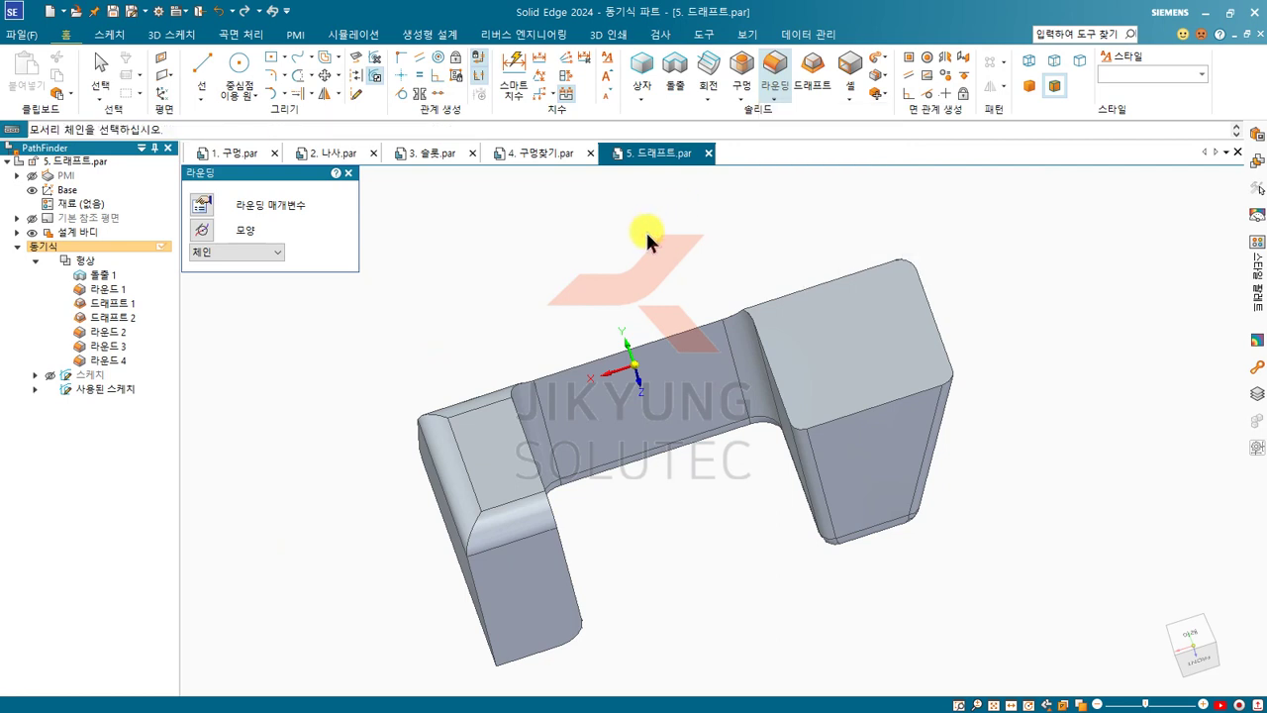
{"action": "key", "text": "Escape"}
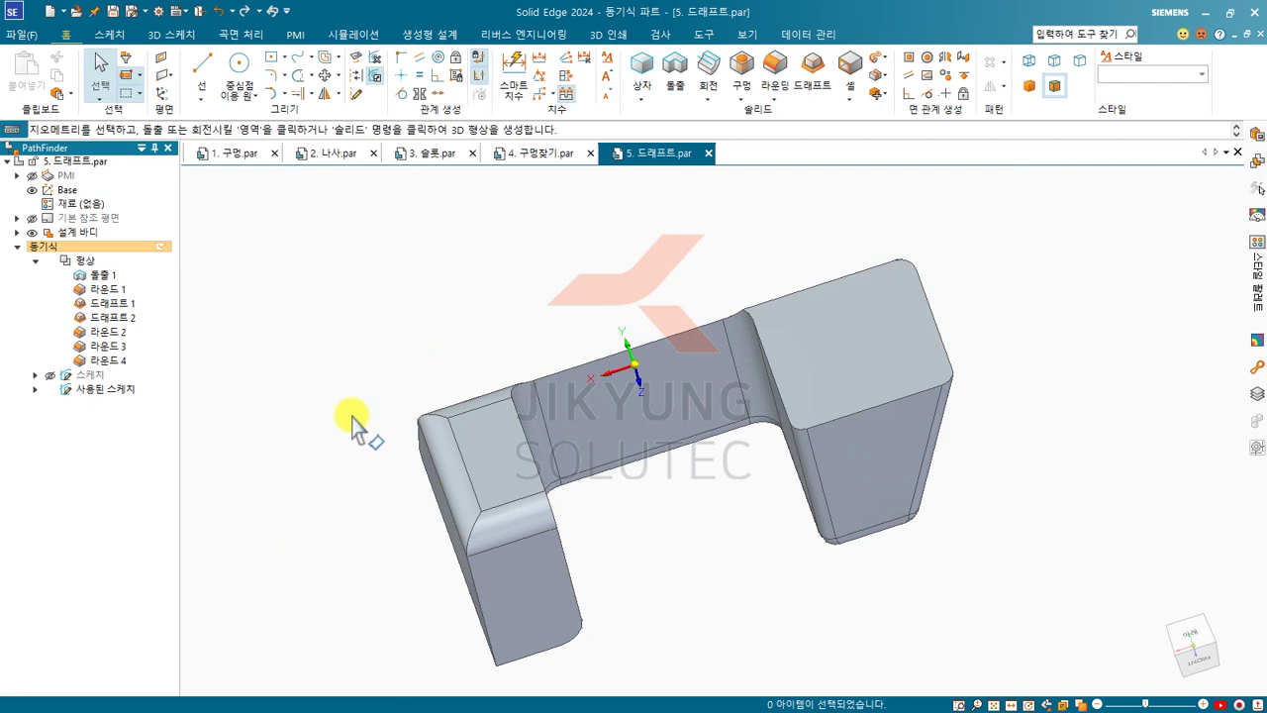
Step: Change the radius of the rounds on that arm's underside to 5 mm
{"action": "left_click", "coordinate": [442, 452]}
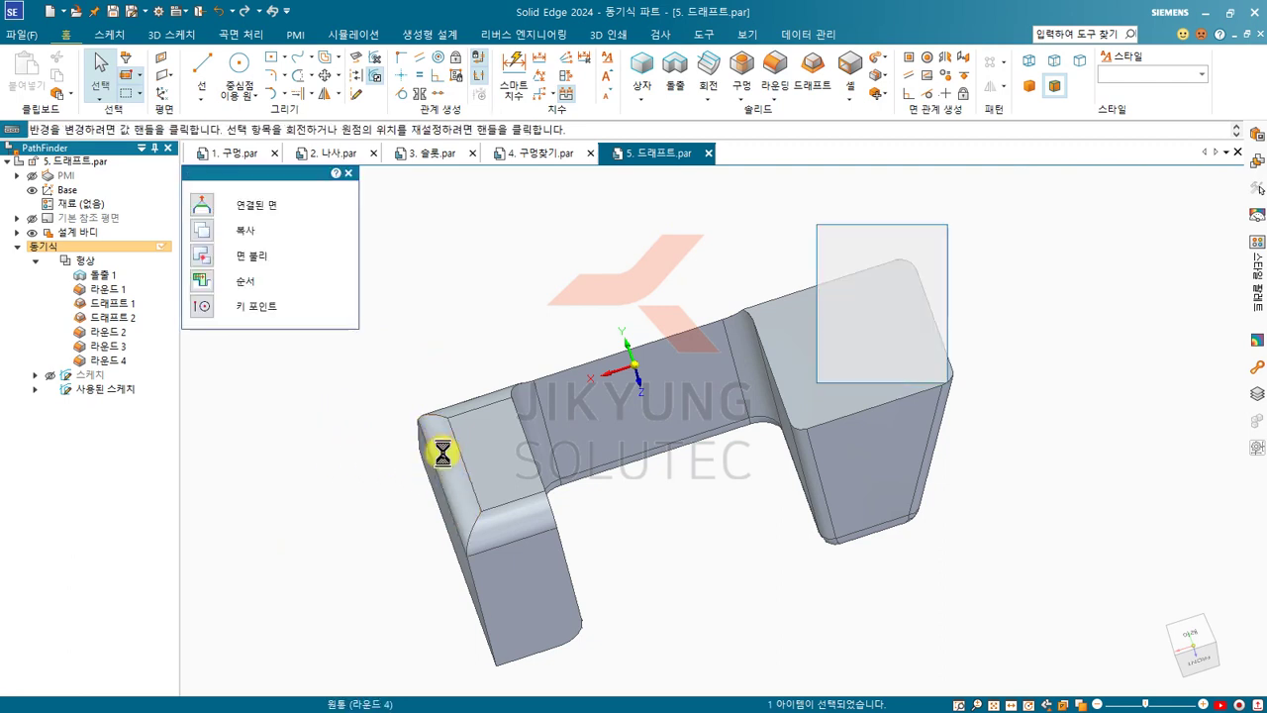
{"action": "left_click", "coordinate": [561, 482]}
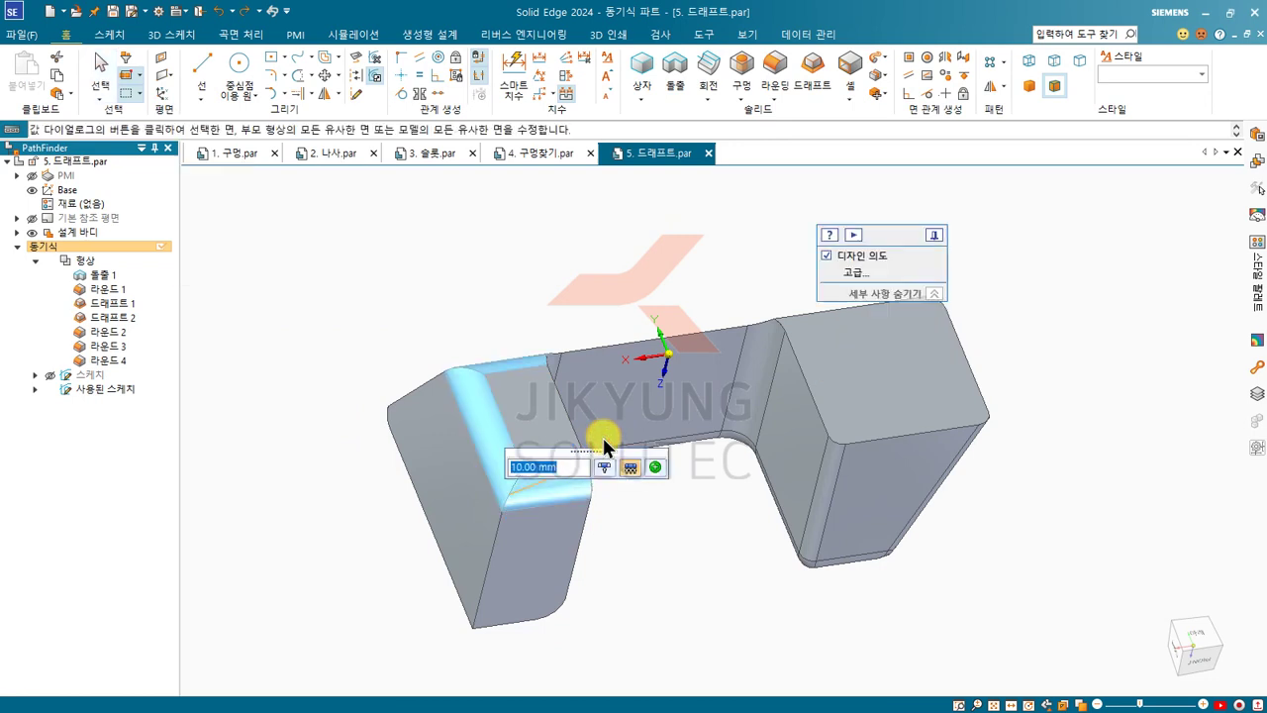
{"action": "type", "text": "5"}
{"action": "key", "text": "Return"}
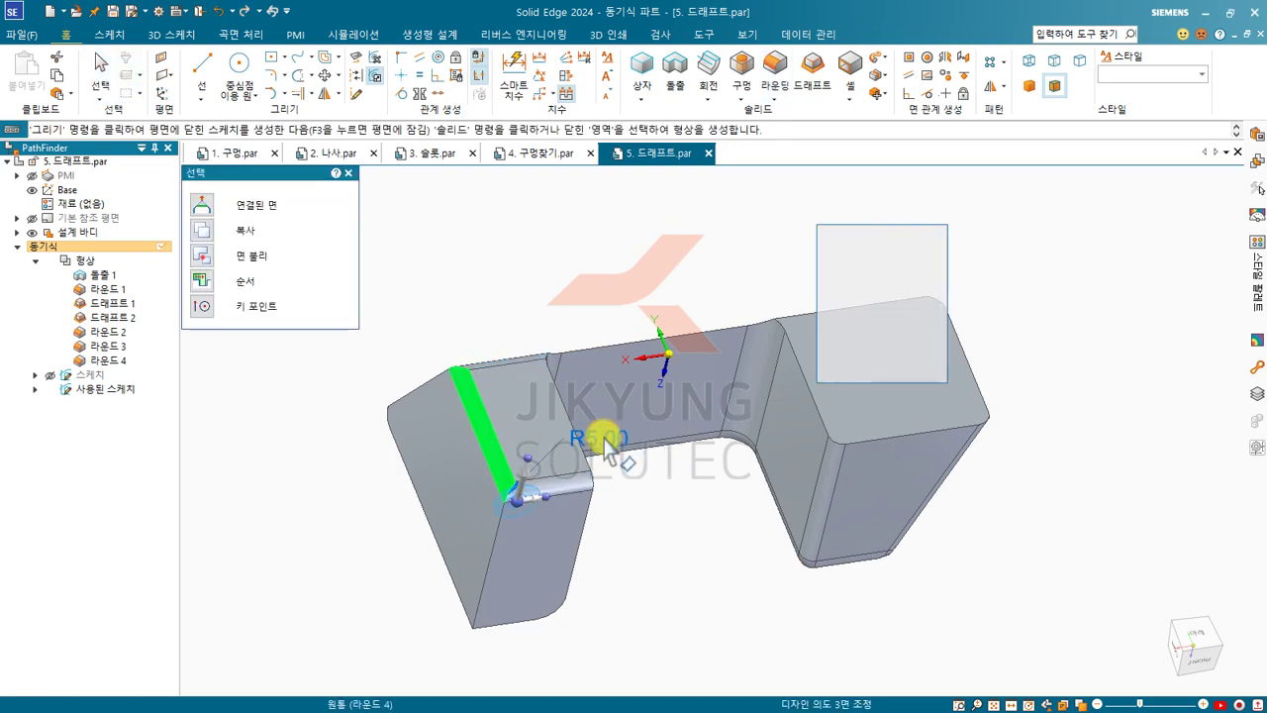
{"action": "left_click", "coordinate": [536, 266]}
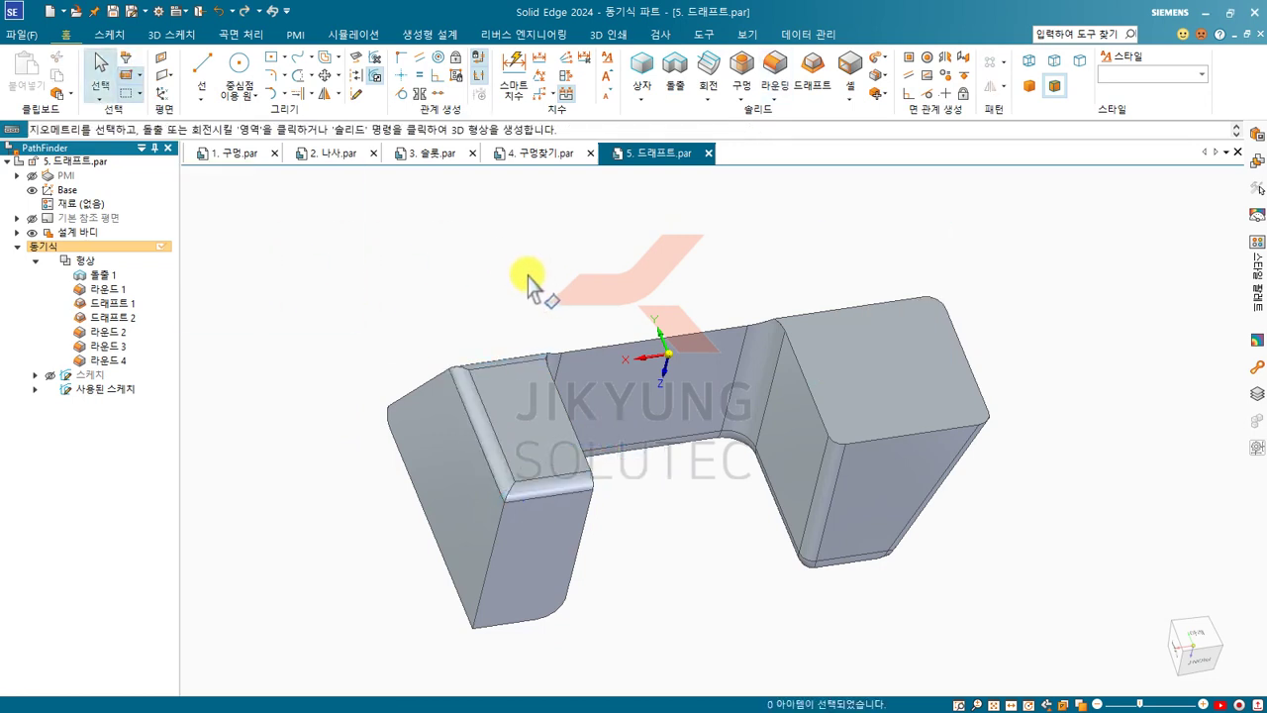
Step: Place three sketch points along the straight edge where the non-drafted arm's underside meets its tapered end face
{"action": "middle_click_drag", "start_coordinate": [527, 280], "coordinate": [526, 405]}
{"action": "middle_click_drag", "start_coordinate": [779, 382], "coordinate": [696, 241]}
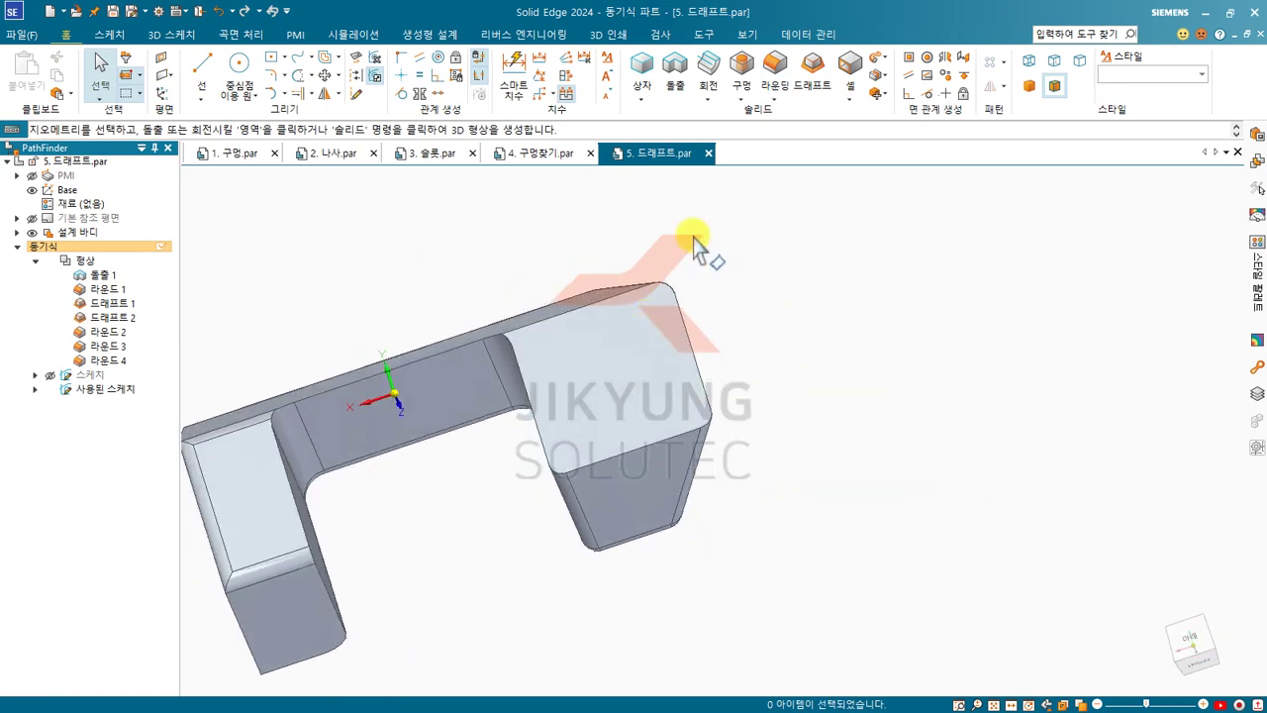
{"action": "left_click", "coordinate": [774, 96]}
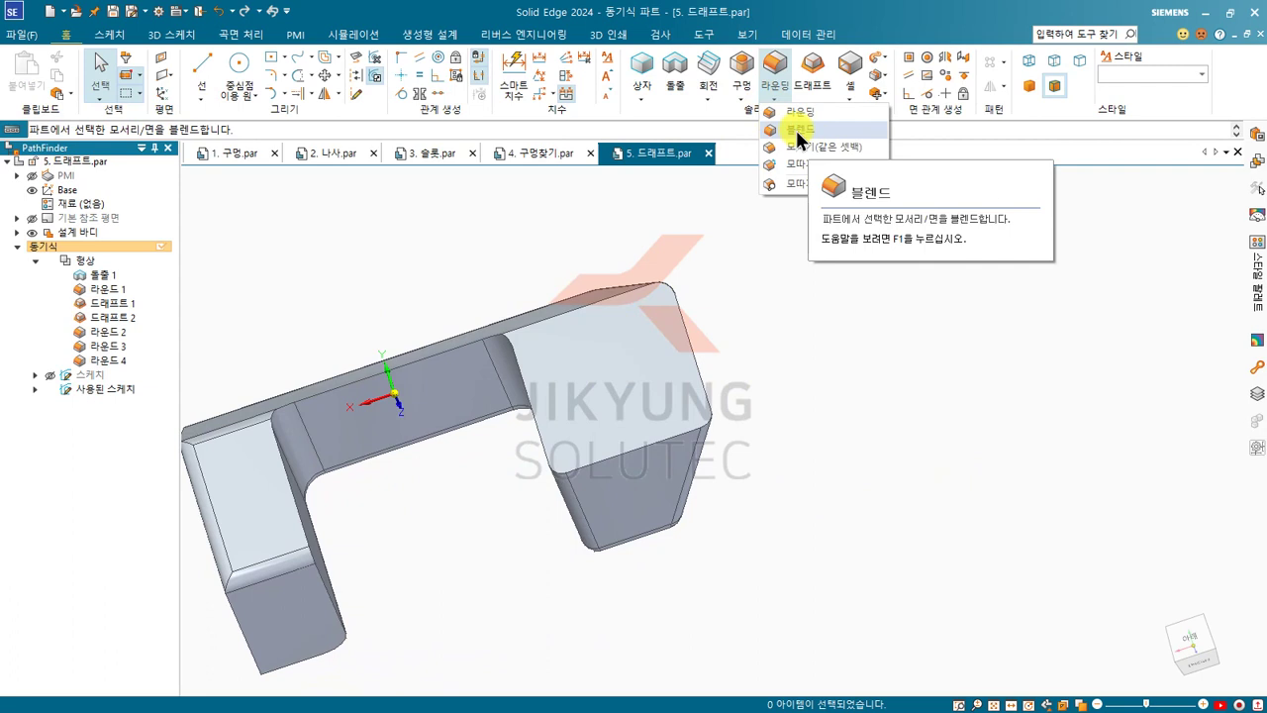
{"action": "left_click", "coordinate": [759, 235]}
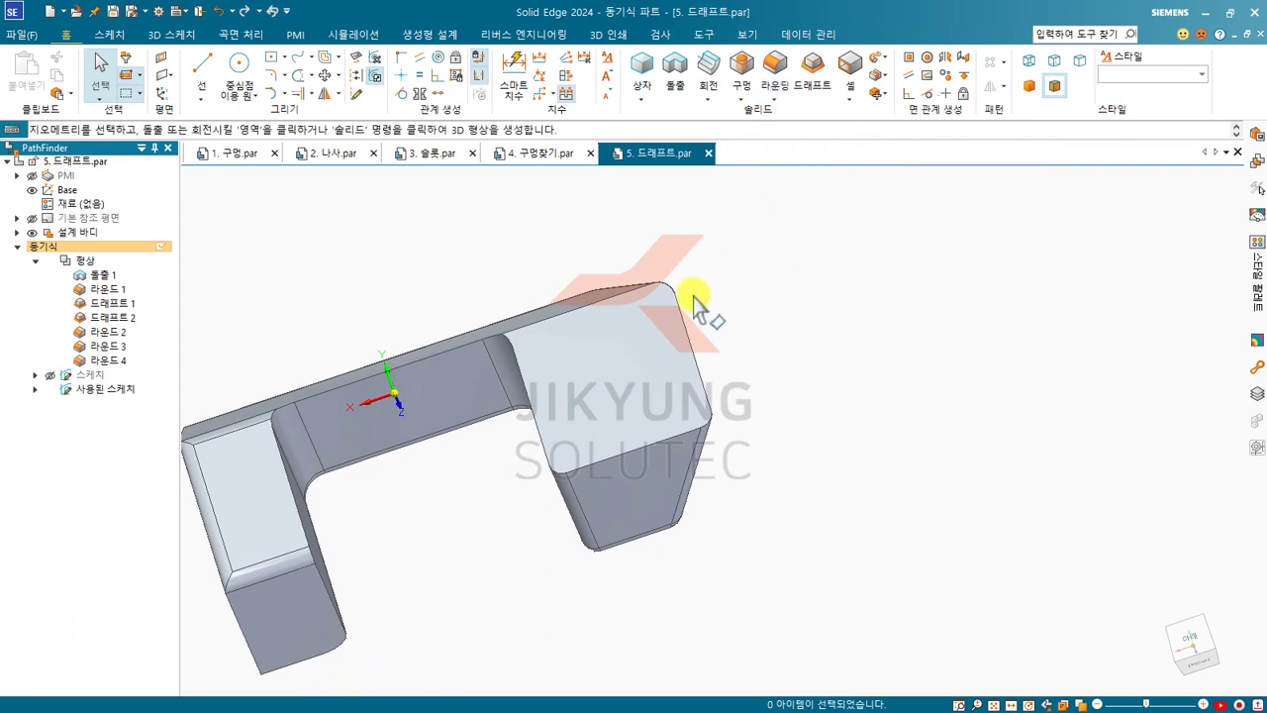
{"action": "left_click", "coordinate": [204, 100]}
{"action": "left_click", "coordinate": [215, 123]}
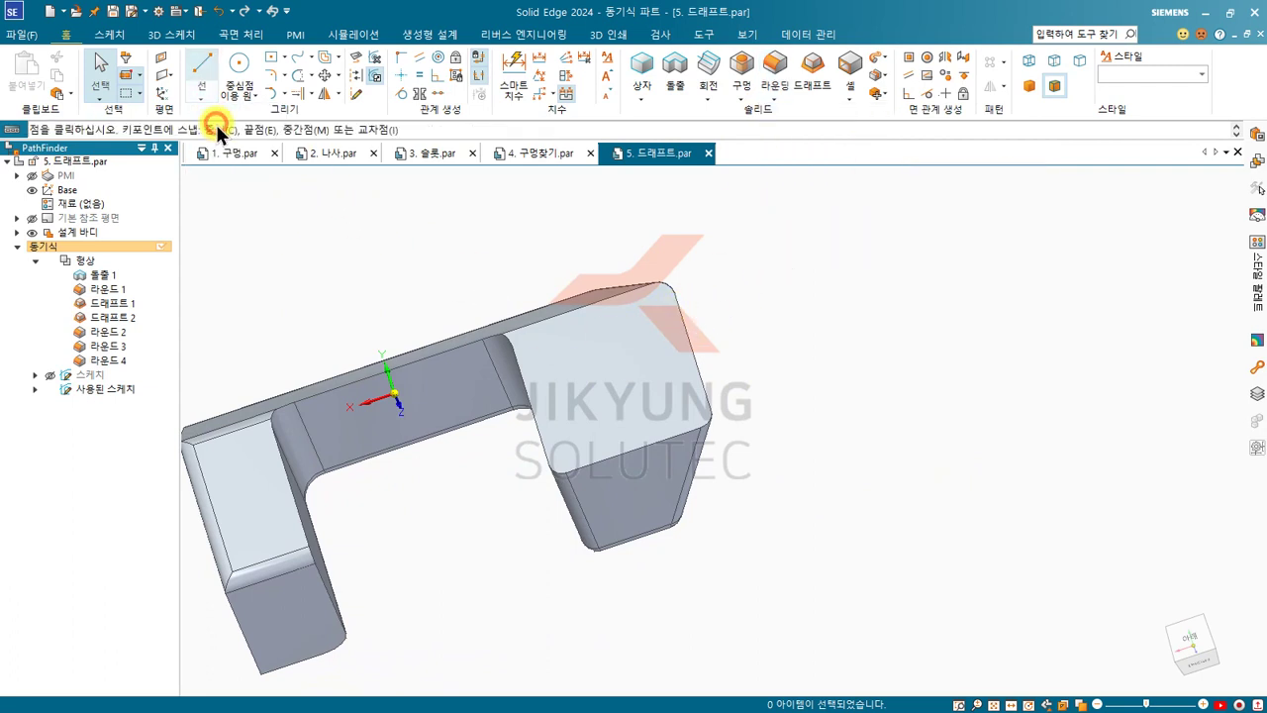
{"action": "scroll", "coordinate": [589, 476], "scroll_direction": "up", "scroll_amount": 4}
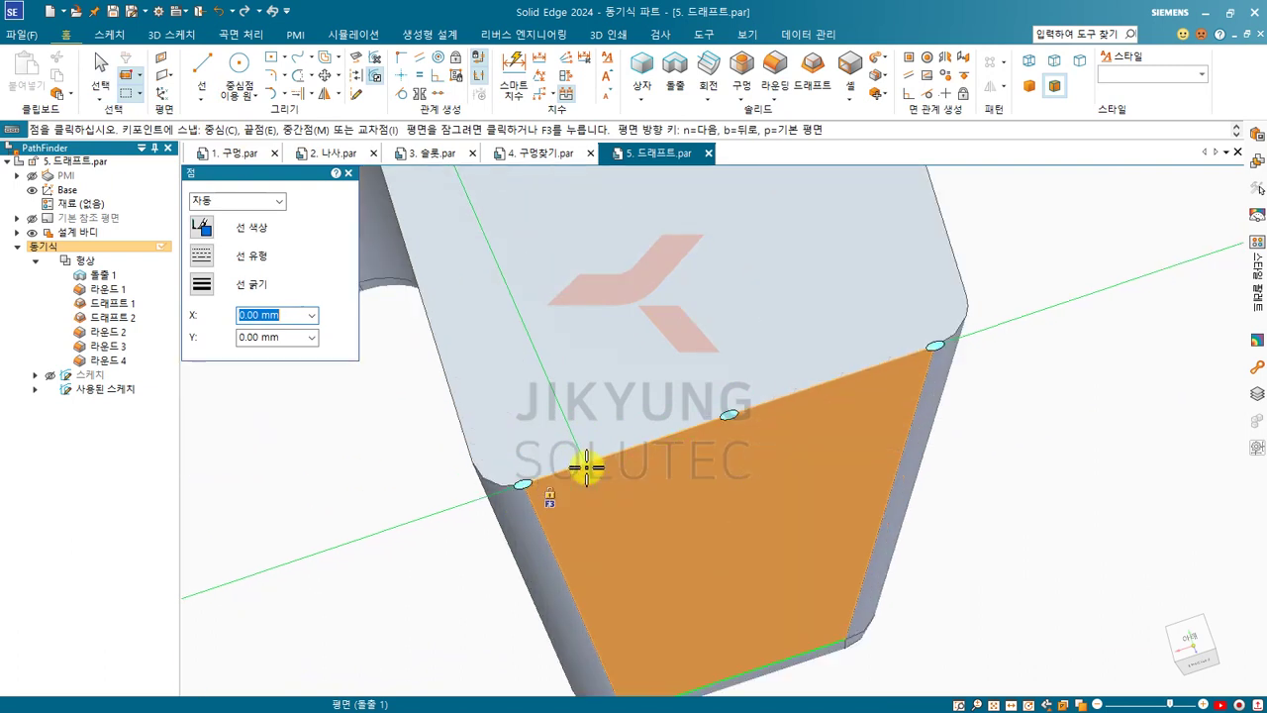
{"action": "type", "text": "3"}
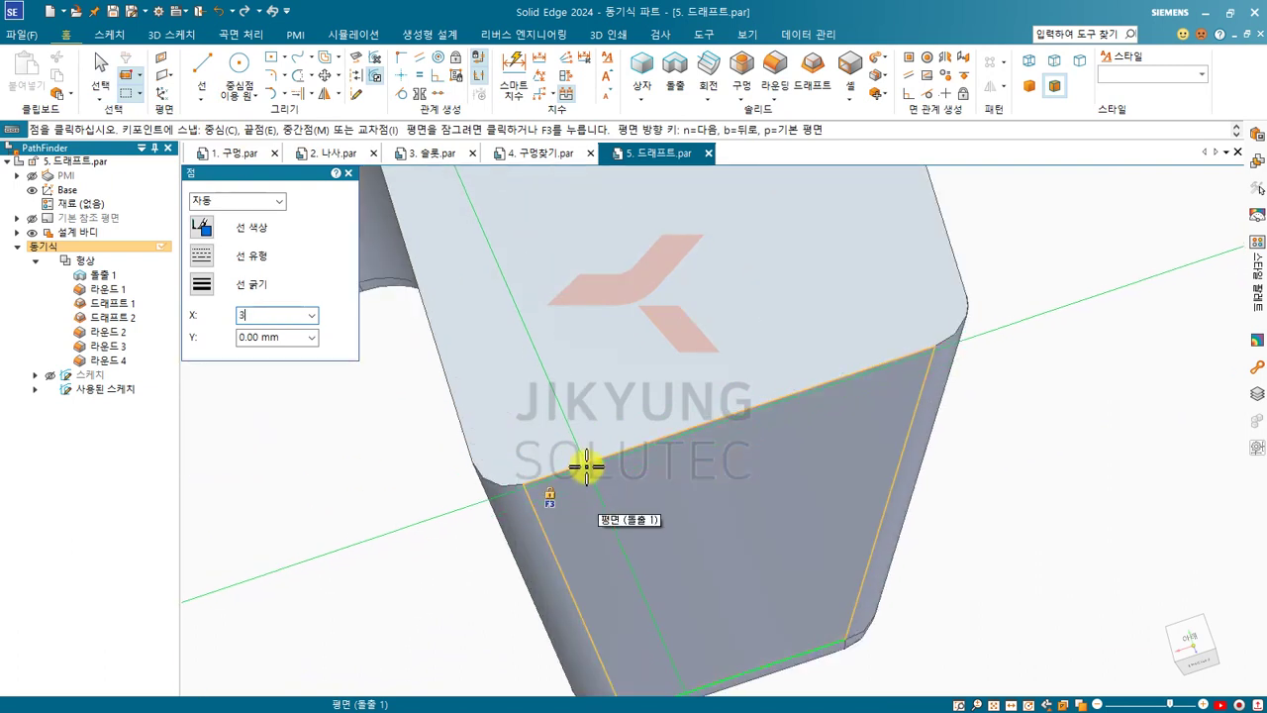
{"action": "left_click", "coordinate": [586, 462]}
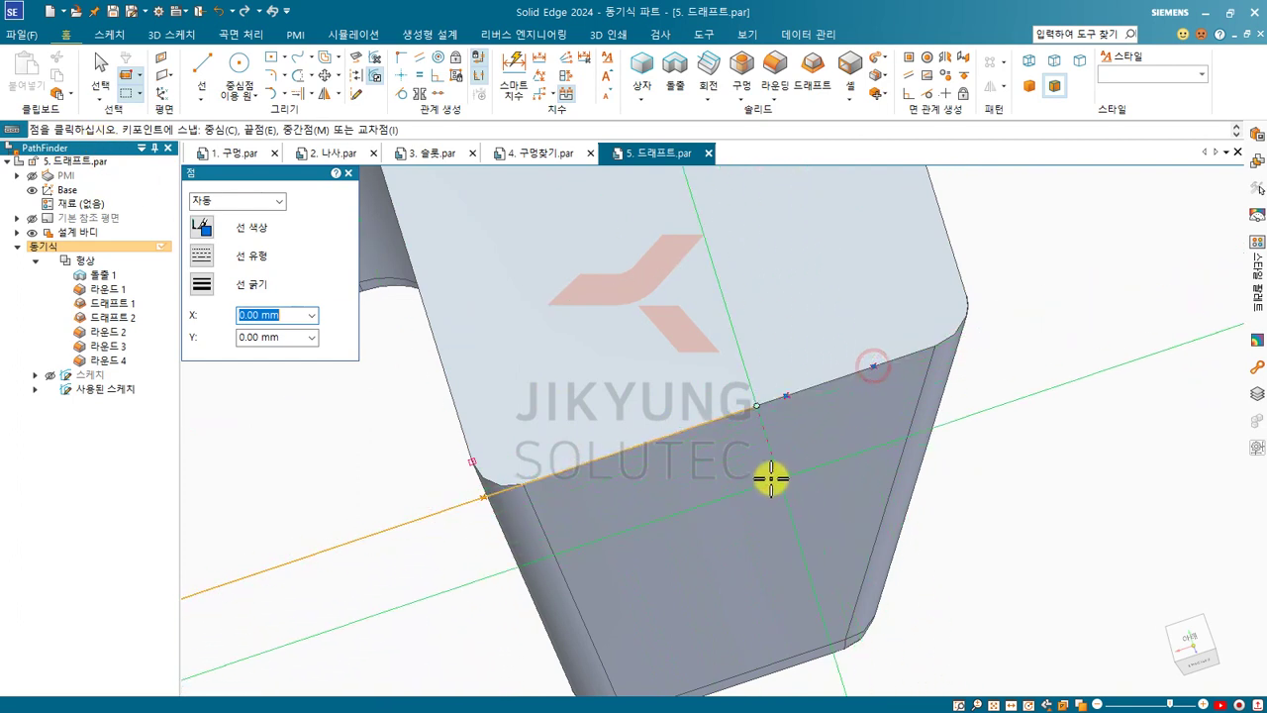
{"action": "left_click", "coordinate": [630, 449]}
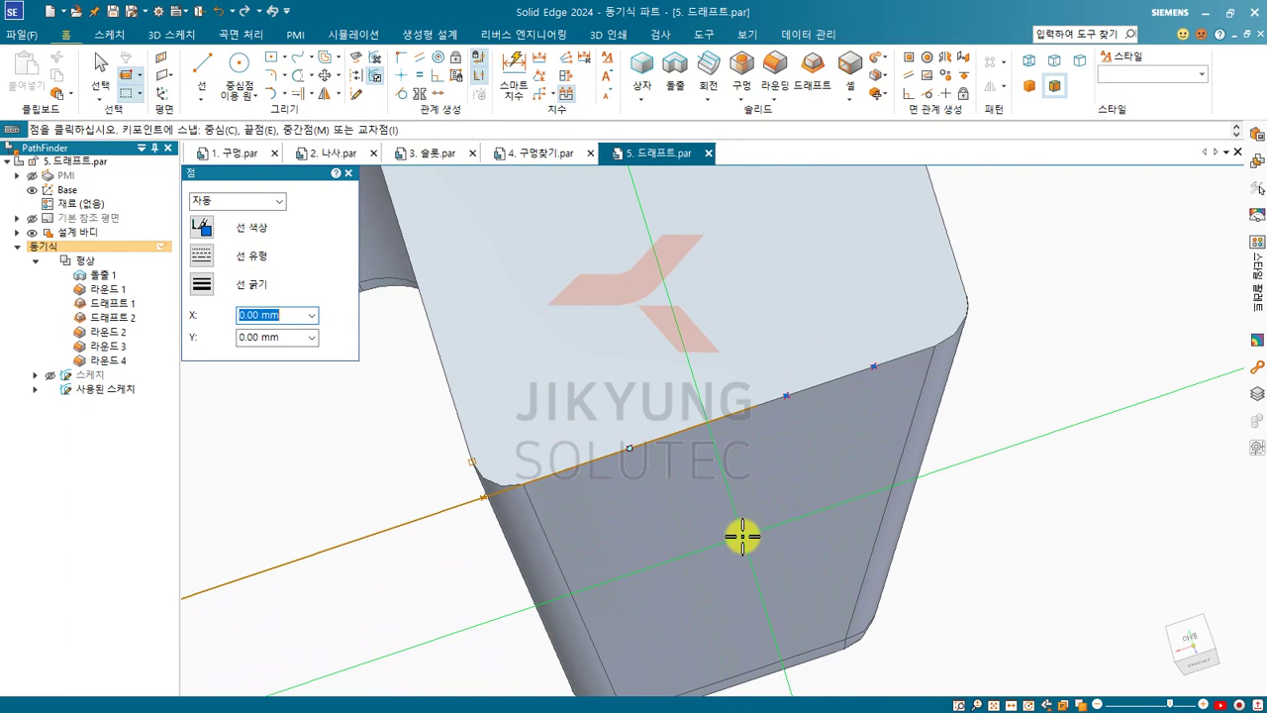
{"action": "key", "text": "Escape"}
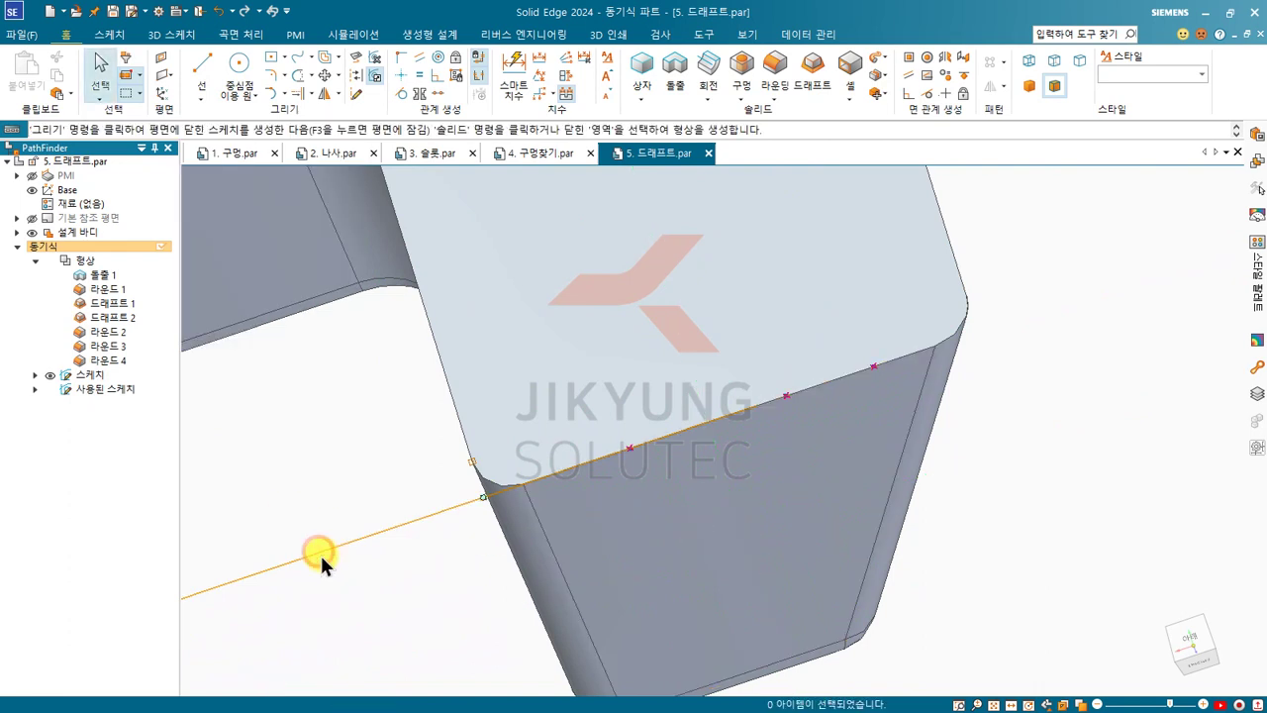
{"action": "left_click", "coordinate": [396, 505]}
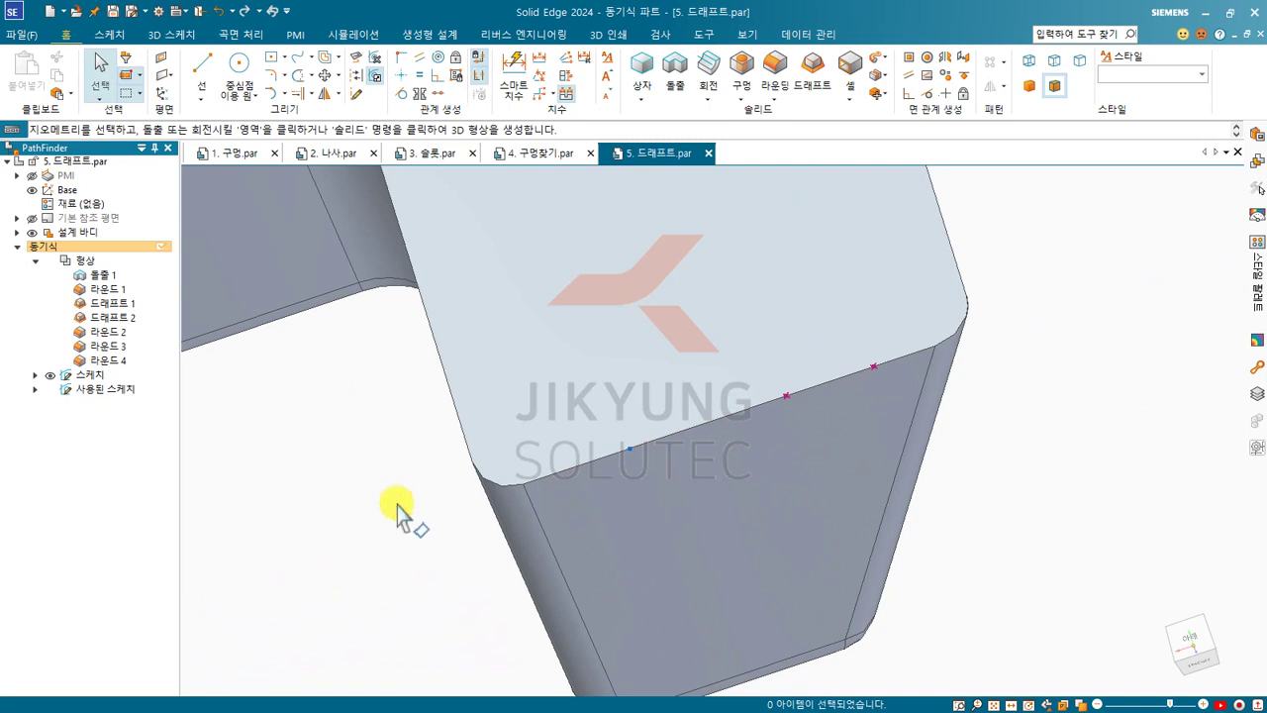
Step: Start a variable radius blend and select only the single edge carrying the three sketch points, using the edge/corner selection
{"action": "left_click", "coordinate": [770, 94]}
{"action": "left_click", "coordinate": [790, 131]}
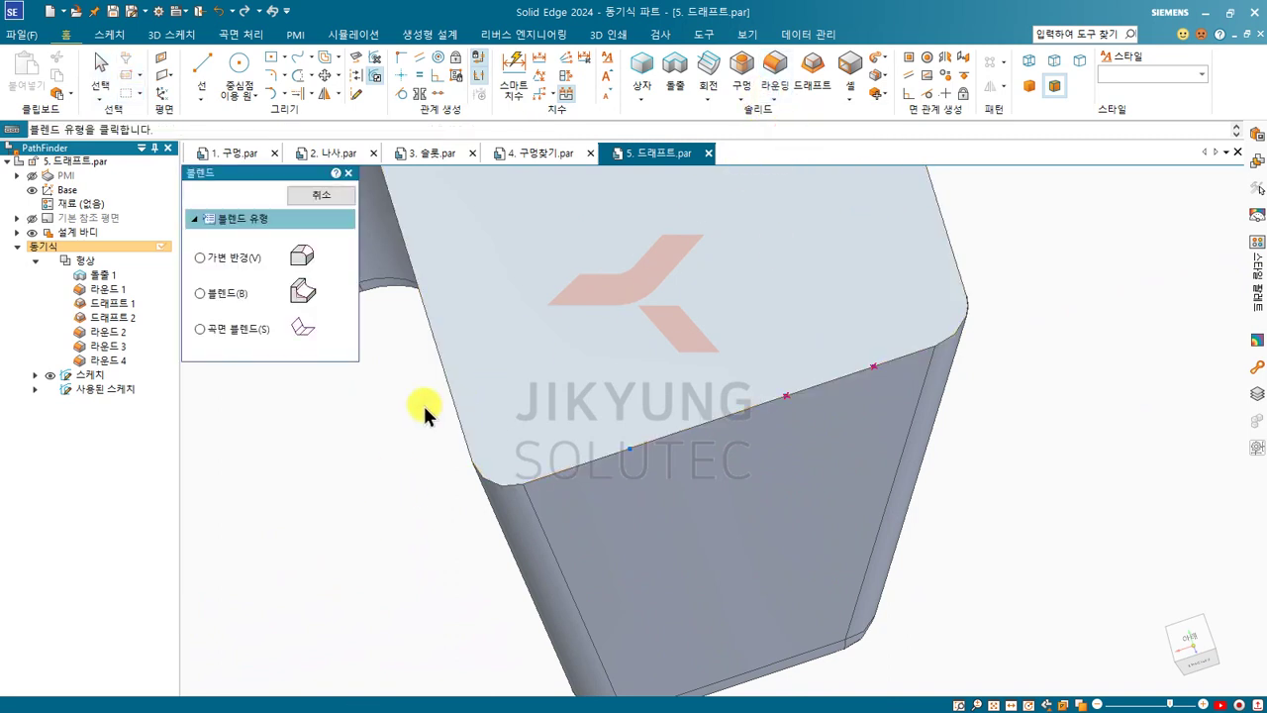
{"action": "left_click", "coordinate": [223, 257]}
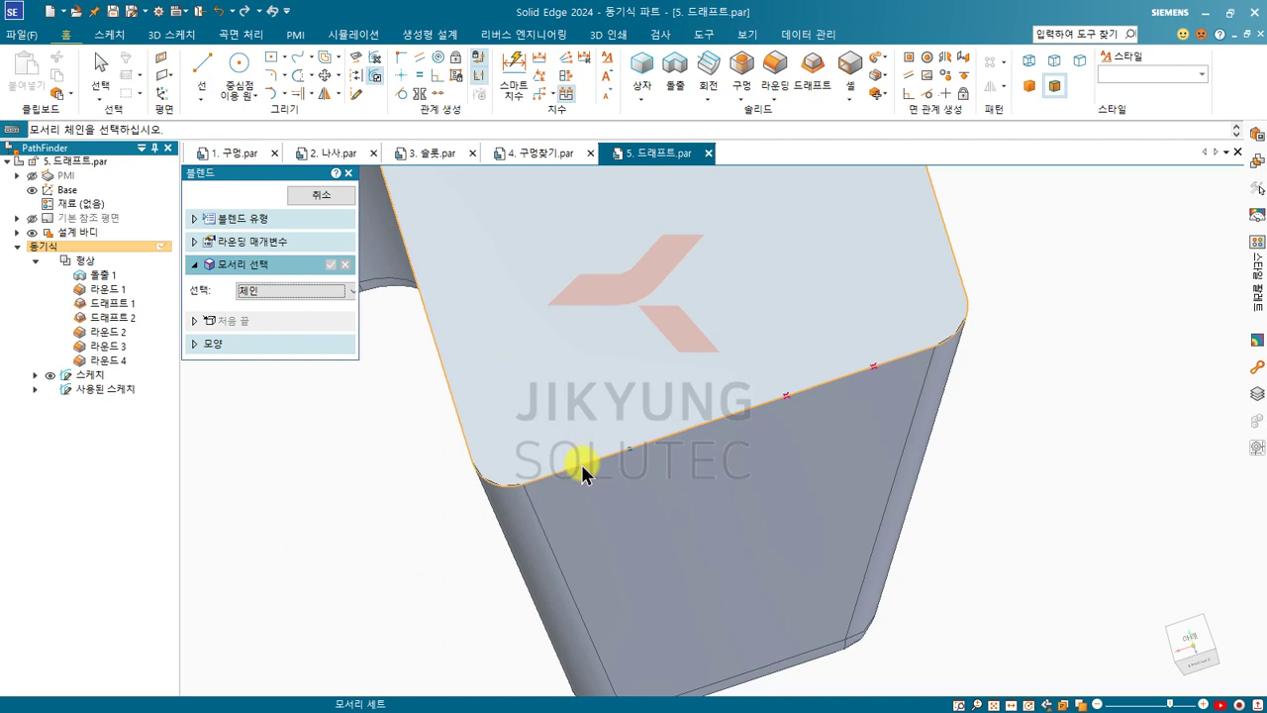
{"action": "left_click", "coordinate": [300, 288]}
{"action": "left_click", "coordinate": [271, 304]}
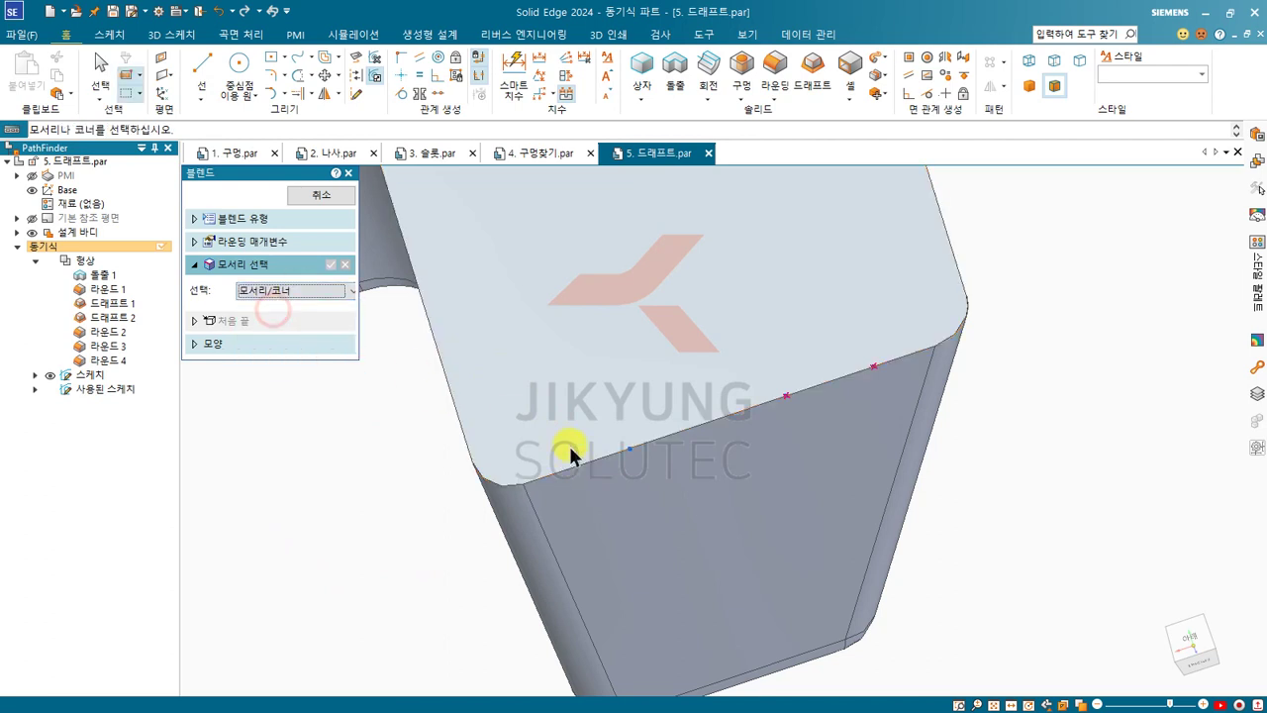
{"action": "left_click", "coordinate": [579, 461]}
{"action": "right_click", "coordinate": [344, 480]}
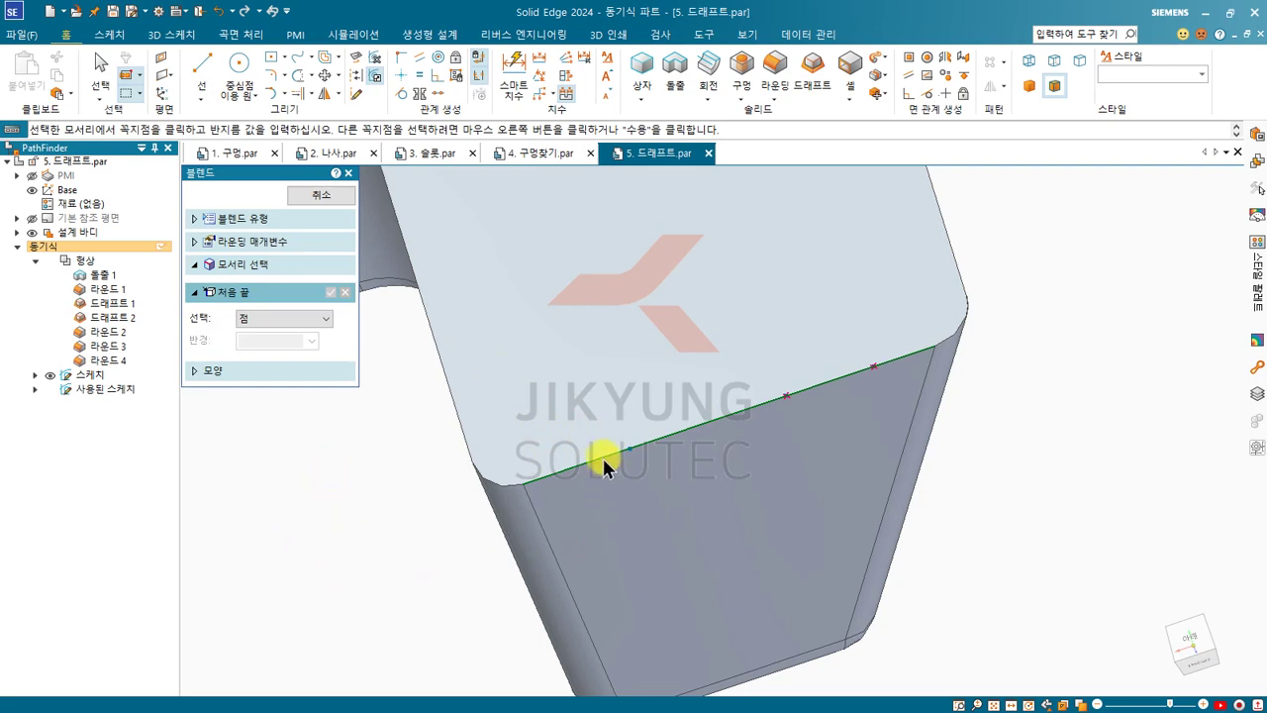
Step: Set the blend radius to 5 mm, 3 mm and 5 mm at the three successive points and finish the variable radius blend
{"action": "left_click", "coordinate": [631, 450]}
{"action": "type", "text": "5"}
{"action": "key", "text": "Return"}
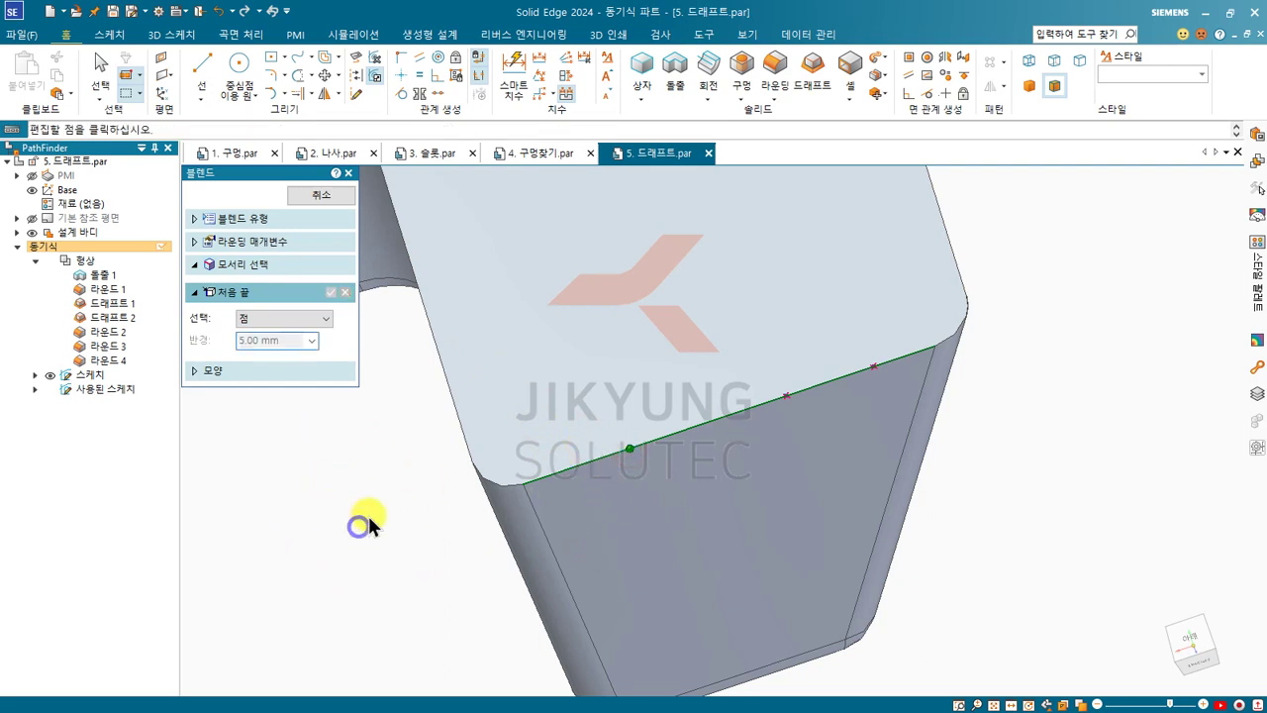
{"action": "left_click", "coordinate": [788, 396]}
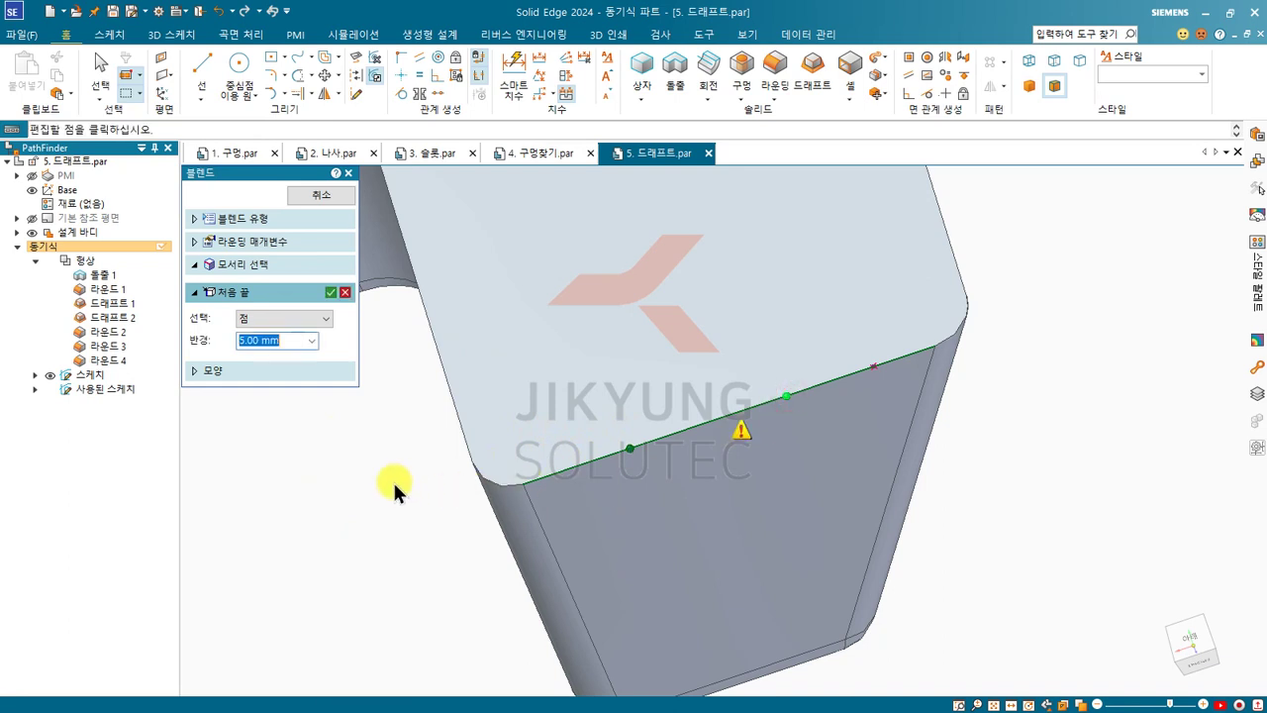
{"action": "type", "text": "3"}
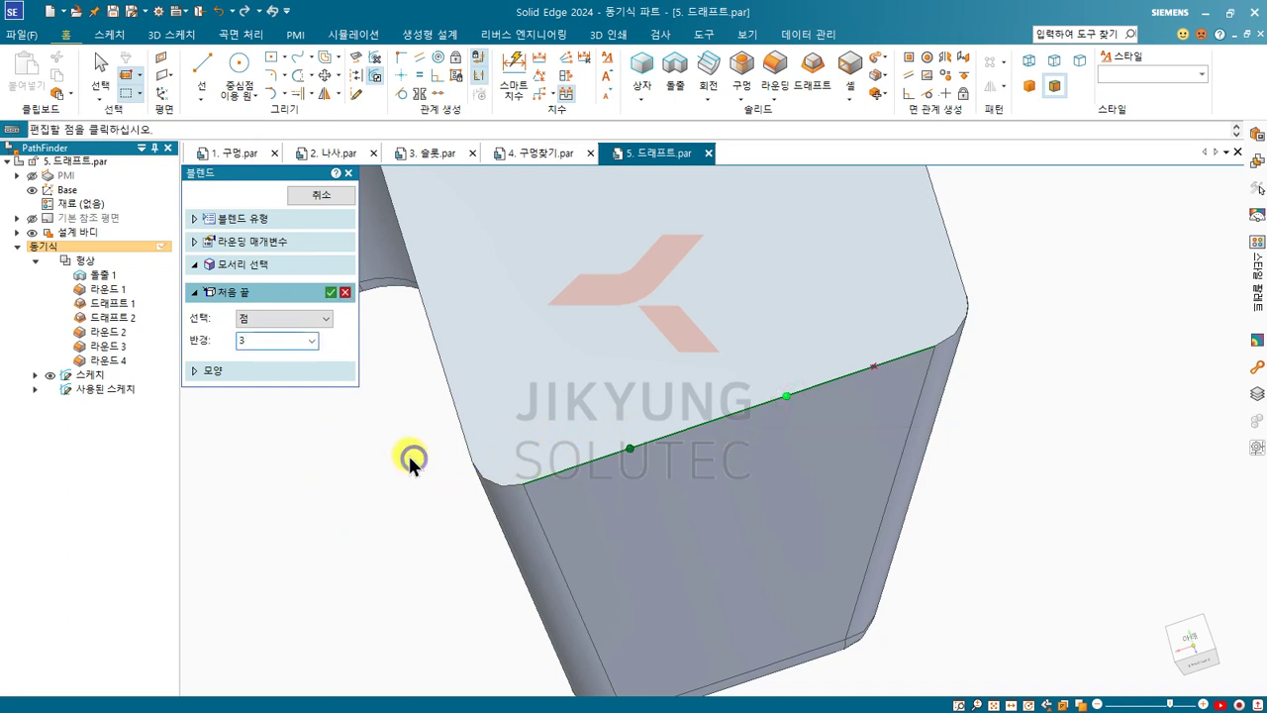
{"action": "key", "text": "Return"}
{"action": "left_click", "coordinate": [876, 366]}
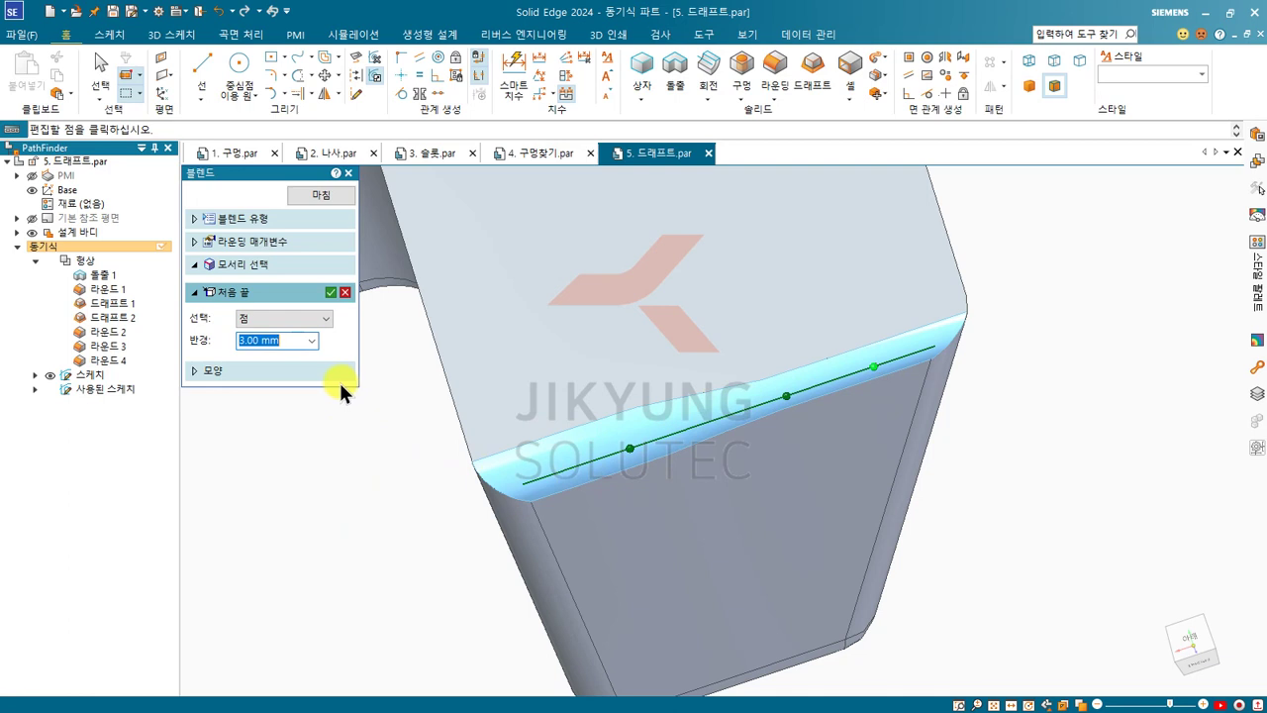
{"action": "type", "text": "5"}
{"action": "key", "text": "Return"}
{"action": "right_click", "coordinate": [312, 448]}
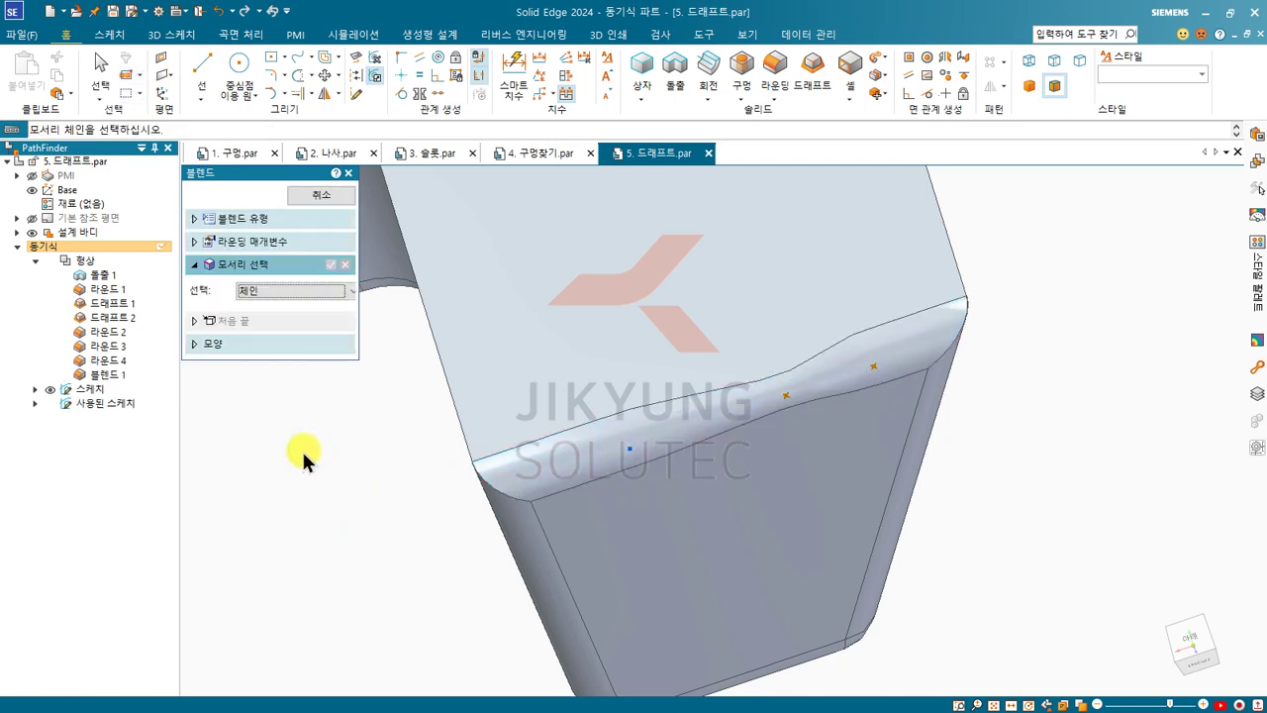
{"action": "middle_click_drag", "start_coordinate": [695, 449], "coordinate": [498, 447]}
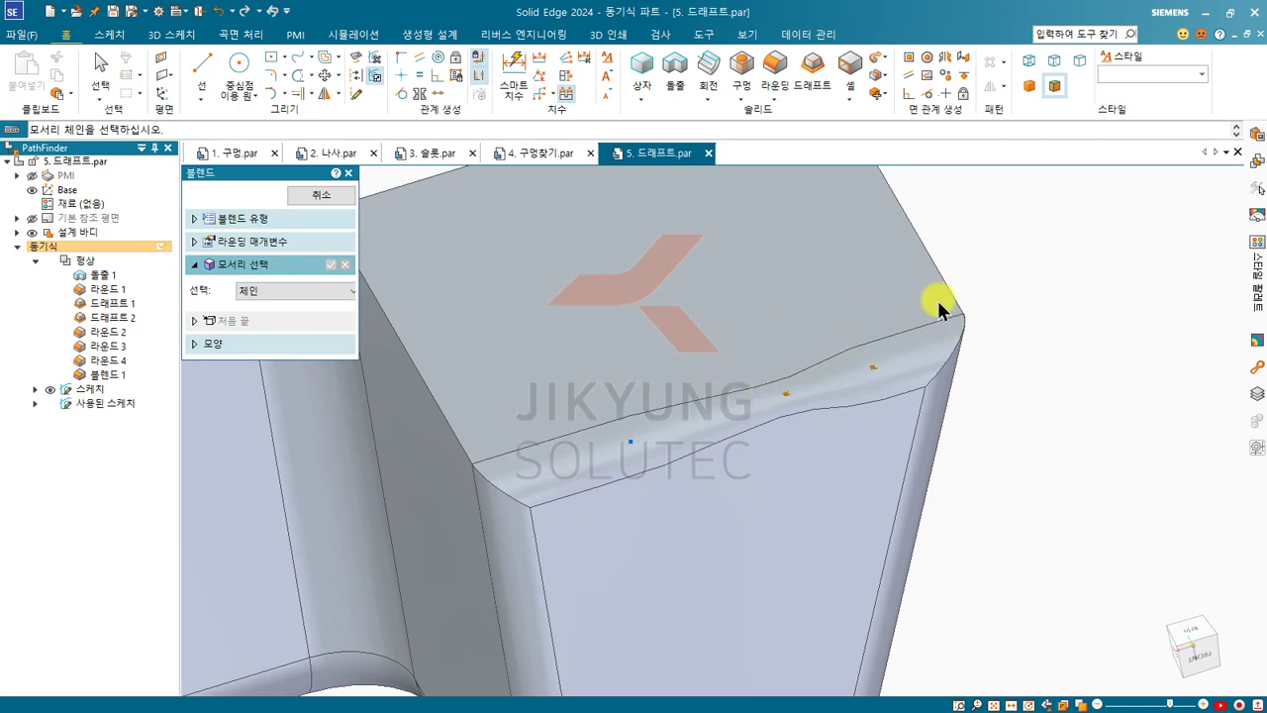
{"action": "key", "text": "Escape"}
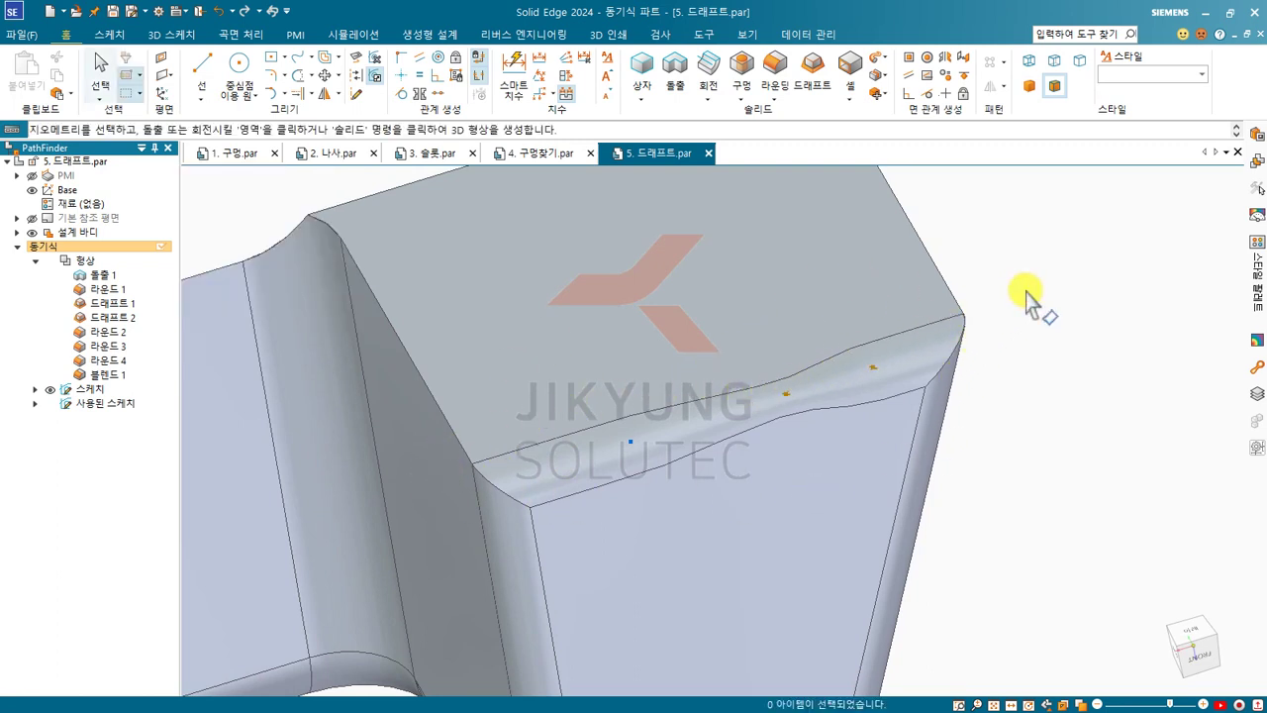
{"action": "left_click", "coordinate": [769, 94]}
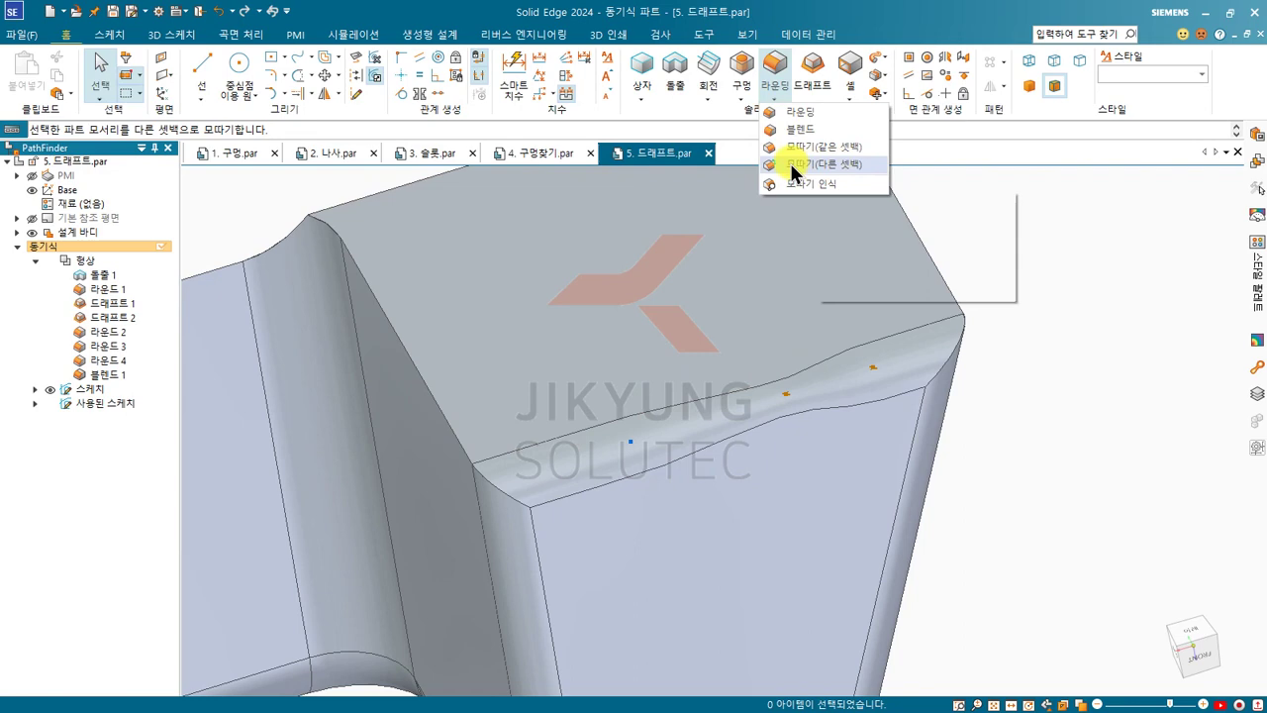
{"action": "left_click", "coordinate": [1087, 347]}
{"action": "scroll", "coordinate": [550, 525], "scroll_direction": "down", "scroll_amount": 2}
{"action": "middle_click_drag", "start_coordinate": [515, 308], "coordinate": [546, 484]}
{"action": "scroll", "coordinate": [545, 481], "scroll_direction": "down", "scroll_amount": 2}
{"action": "scroll", "coordinate": [514, 287], "scroll_direction": "up", "scroll_amount": 3}
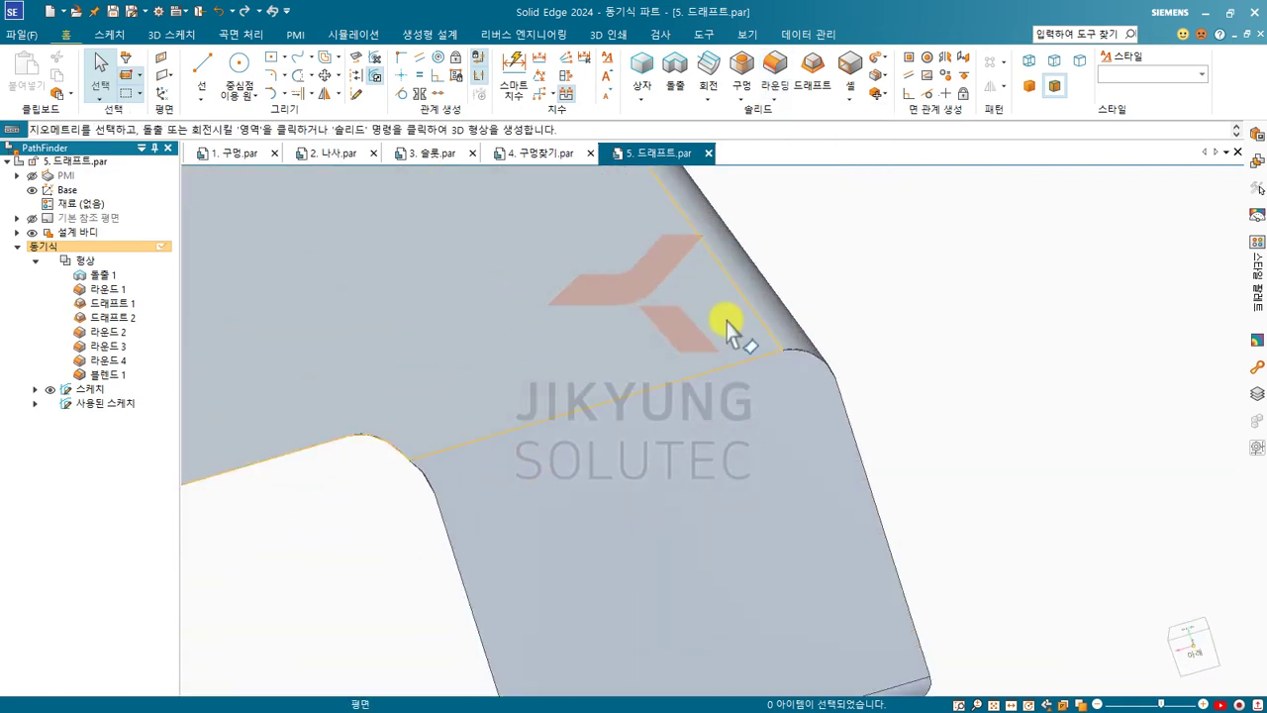
{"action": "left_click", "coordinate": [771, 96]}
{"action": "left_click", "coordinate": [800, 153]}
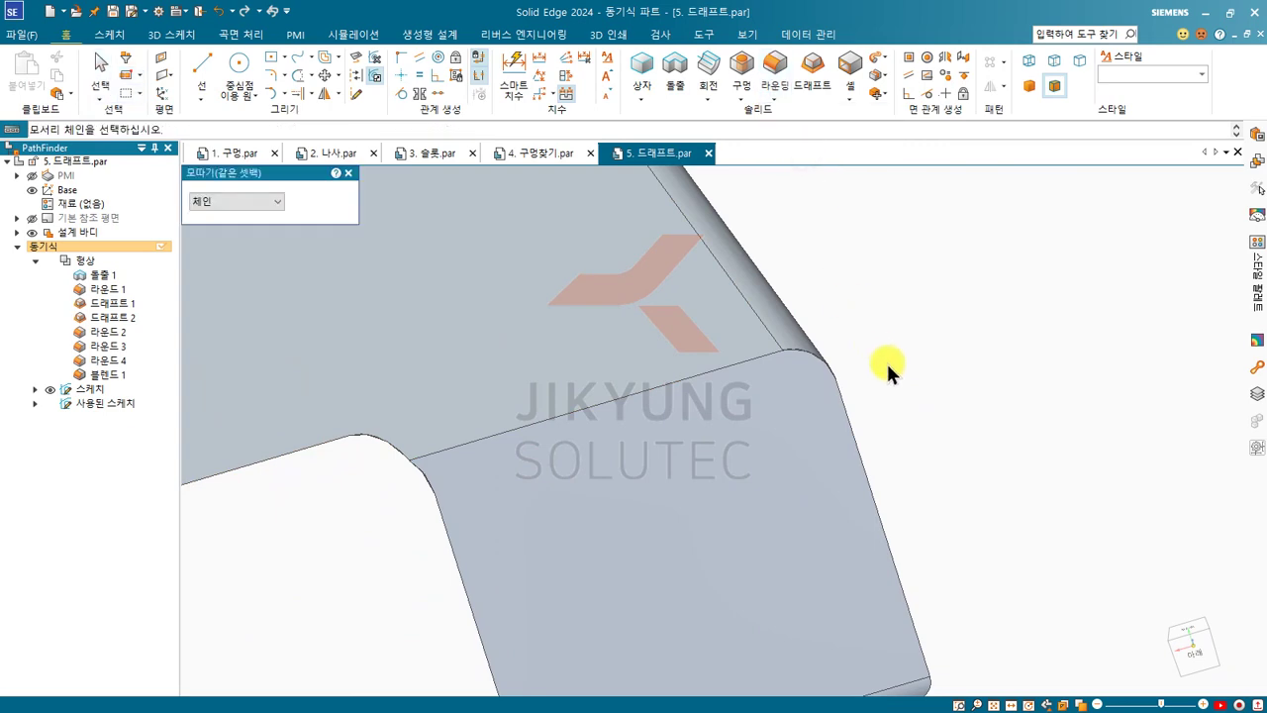
{"action": "scroll", "coordinate": [883, 356], "scroll_direction": "down", "scroll_amount": 3}
{"action": "middle_click_drag", "start_coordinate": [376, 475], "coordinate": [458, 269]}
Step: Switch to the document 4. 구멍찾기.par and chamfer the plate's front top edge with an equal-setback chamfer
{"action": "left_click", "coordinate": [526, 153]}
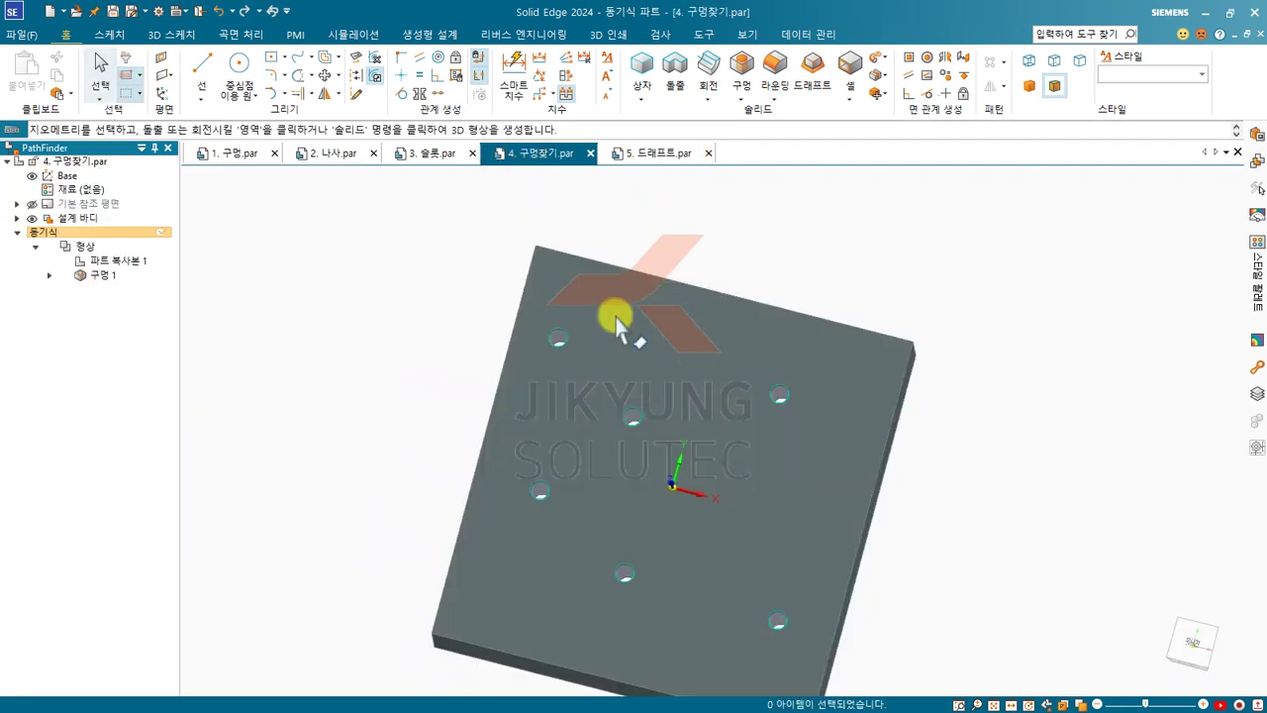
{"action": "scroll", "coordinate": [420, 351], "scroll_direction": "down", "scroll_amount": 3}
{"action": "middle_click_drag", "start_coordinate": [521, 495], "coordinate": [535, 399]}
{"action": "scroll", "coordinate": [617, 333], "scroll_direction": "up", "scroll_amount": 3}
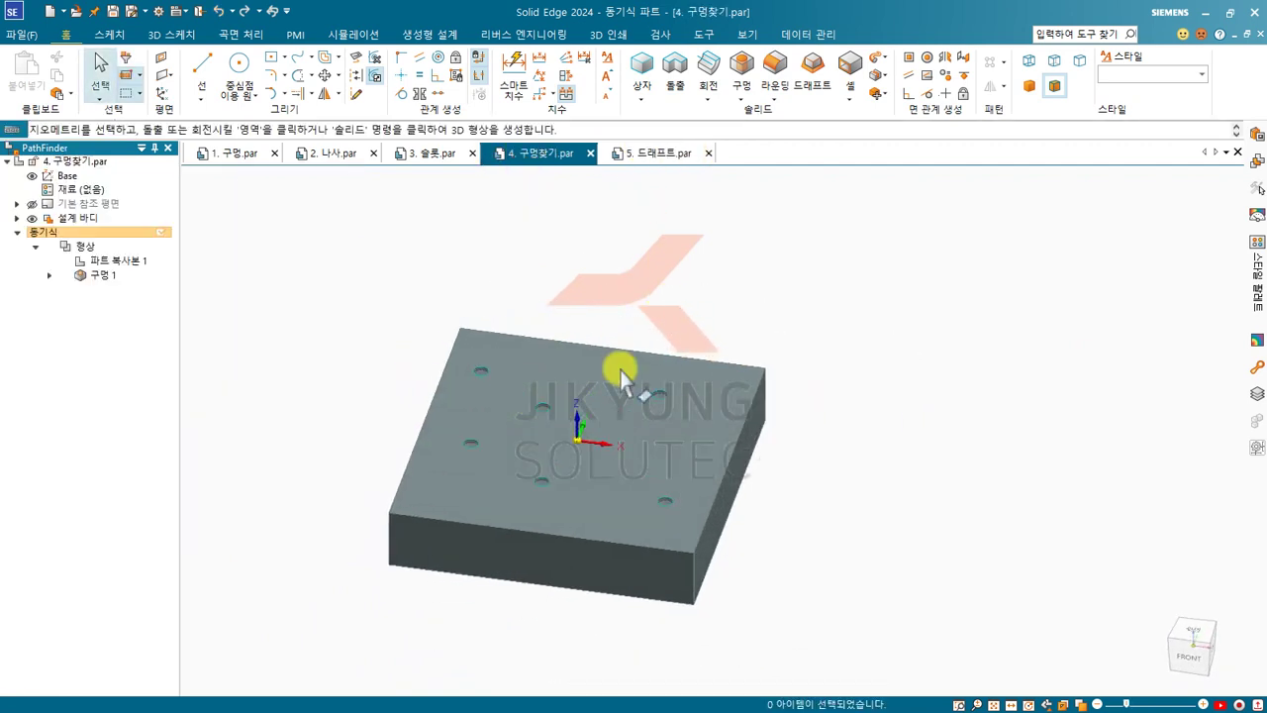
{"action": "left_click", "coordinate": [772, 96]}
{"action": "left_click", "coordinate": [797, 147]}
{"action": "middle_click_drag", "start_coordinate": [585, 291], "coordinate": [432, 533]}
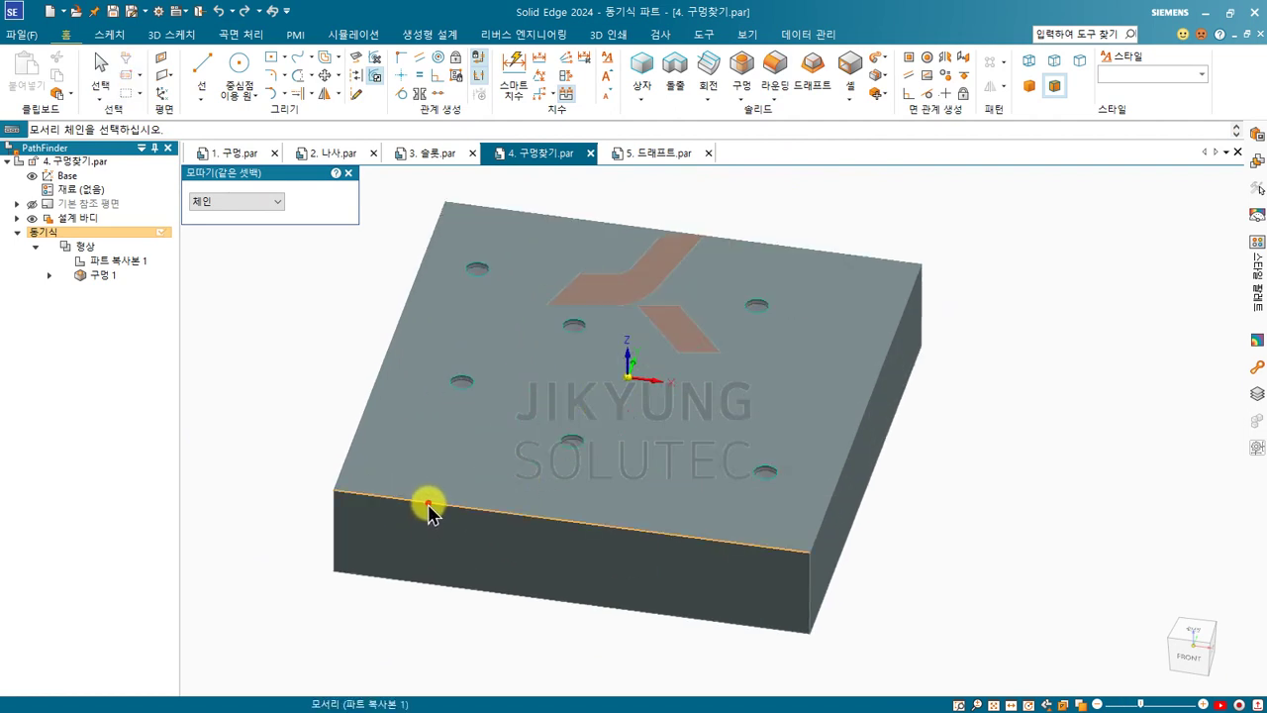
{"action": "left_click", "coordinate": [426, 510]}
{"action": "middle_click_drag", "start_coordinate": [476, 526], "coordinate": [389, 513]}
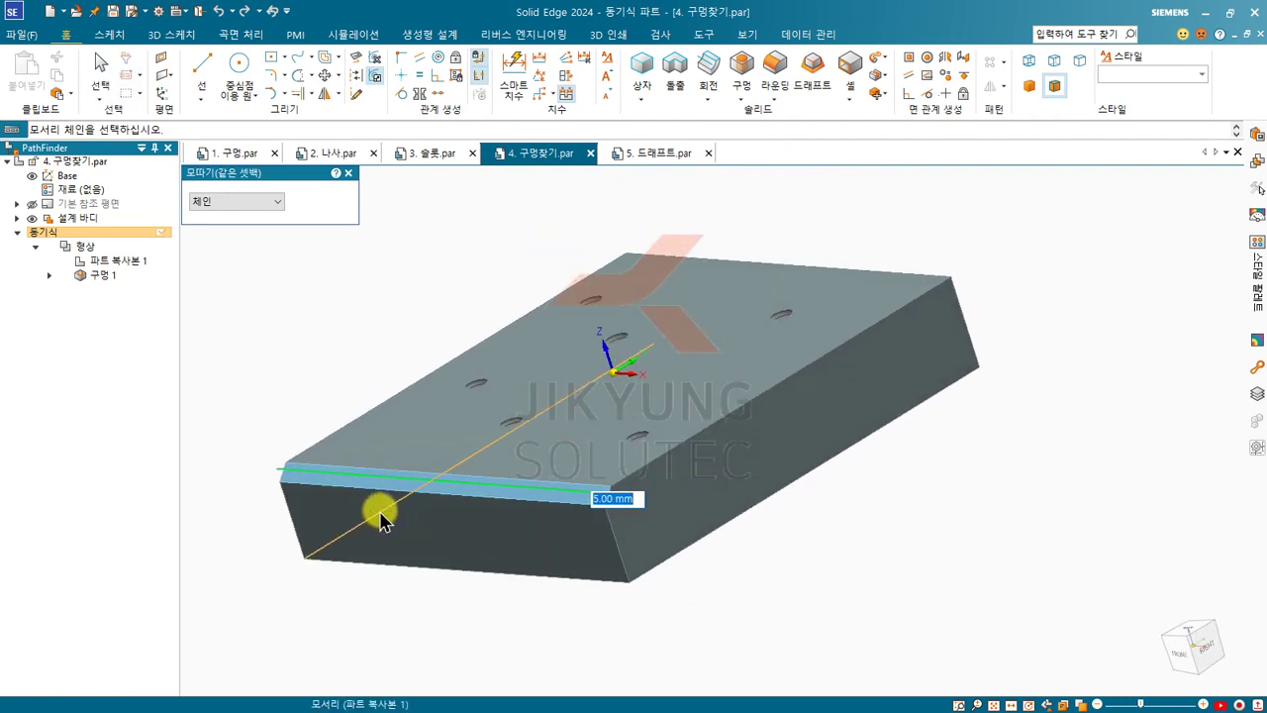
{"action": "key", "text": "Return"}
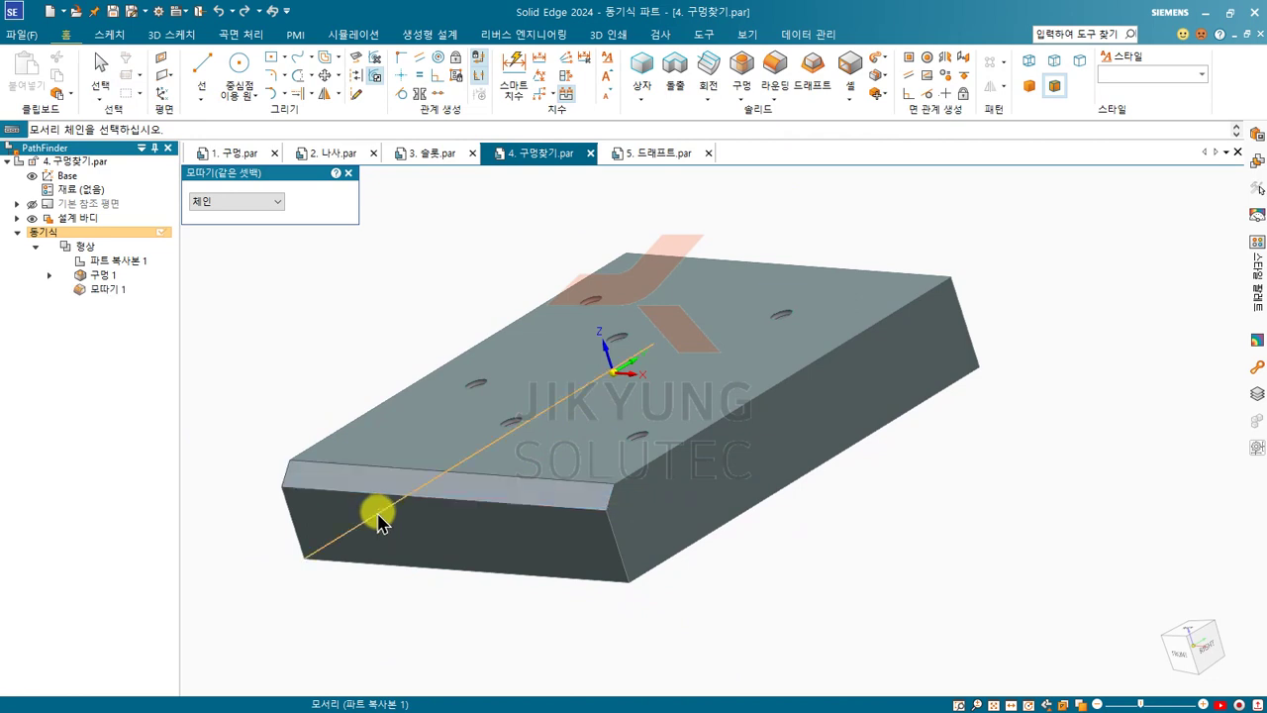
Step: Start an unequal-setback chamfer and accept the plate's long right side face as the reference face
{"action": "middle_click_drag", "start_coordinate": [376, 475], "coordinate": [393, 500]}
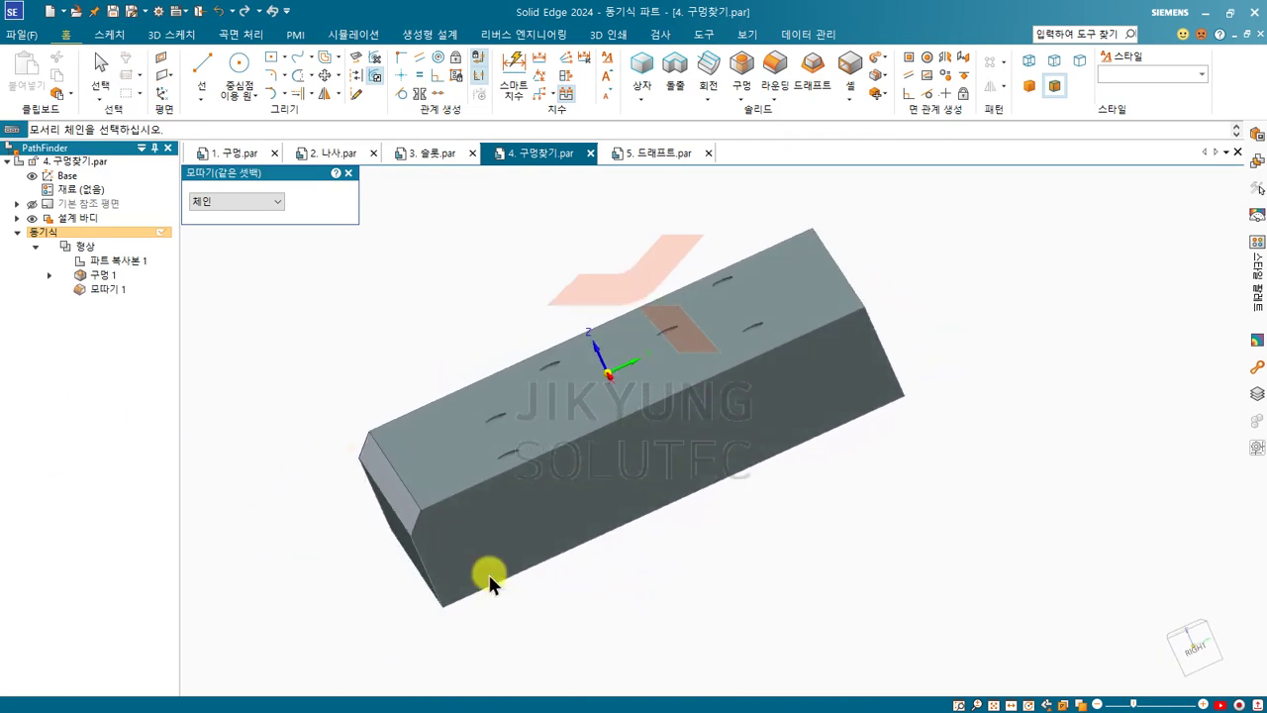
{"action": "left_click", "coordinate": [769, 96]}
{"action": "left_click", "coordinate": [812, 162]}
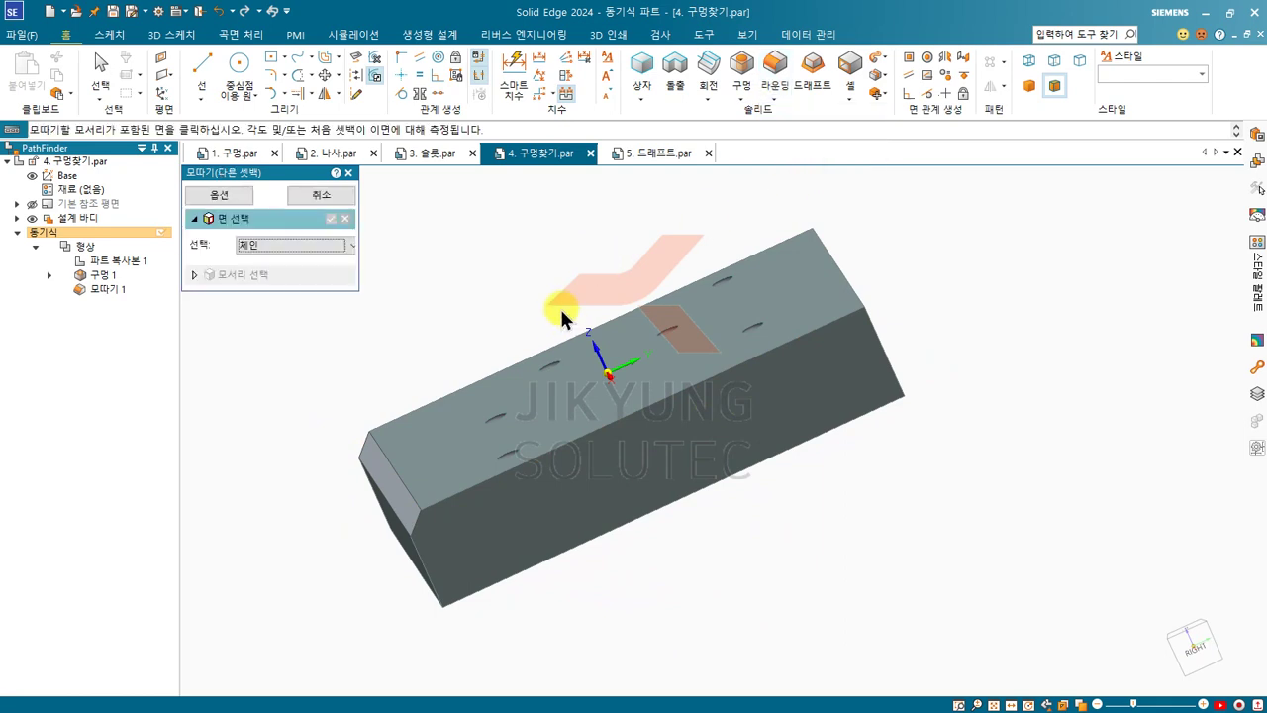
{"action": "scroll", "coordinate": [557, 322], "scroll_direction": "down", "scroll_amount": 1}
{"action": "scroll", "coordinate": [577, 451], "scroll_direction": "up", "scroll_amount": 1}
{"action": "middle_click_drag", "start_coordinate": [460, 492], "coordinate": [577, 399]}
{"action": "left_click", "coordinate": [571, 406]}
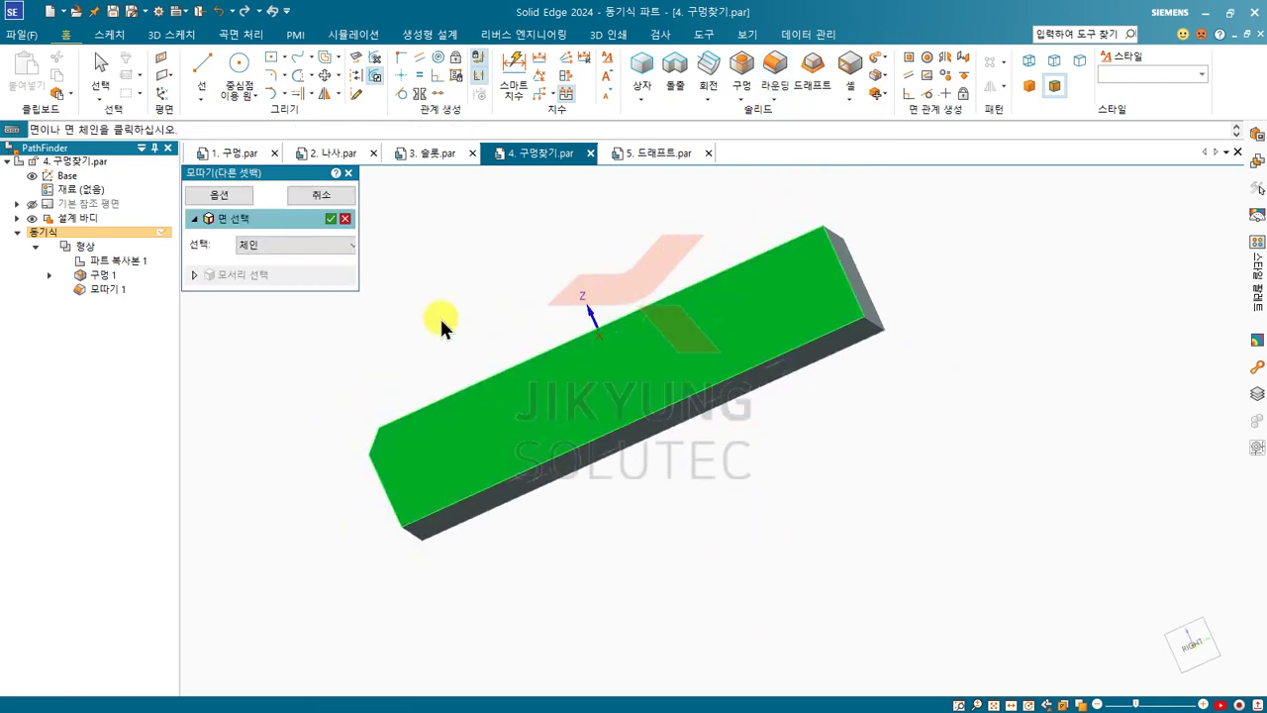
{"action": "middle_click_drag", "start_coordinate": [440, 316], "coordinate": [544, 393]}
{"action": "right_click", "coordinate": [451, 248]}
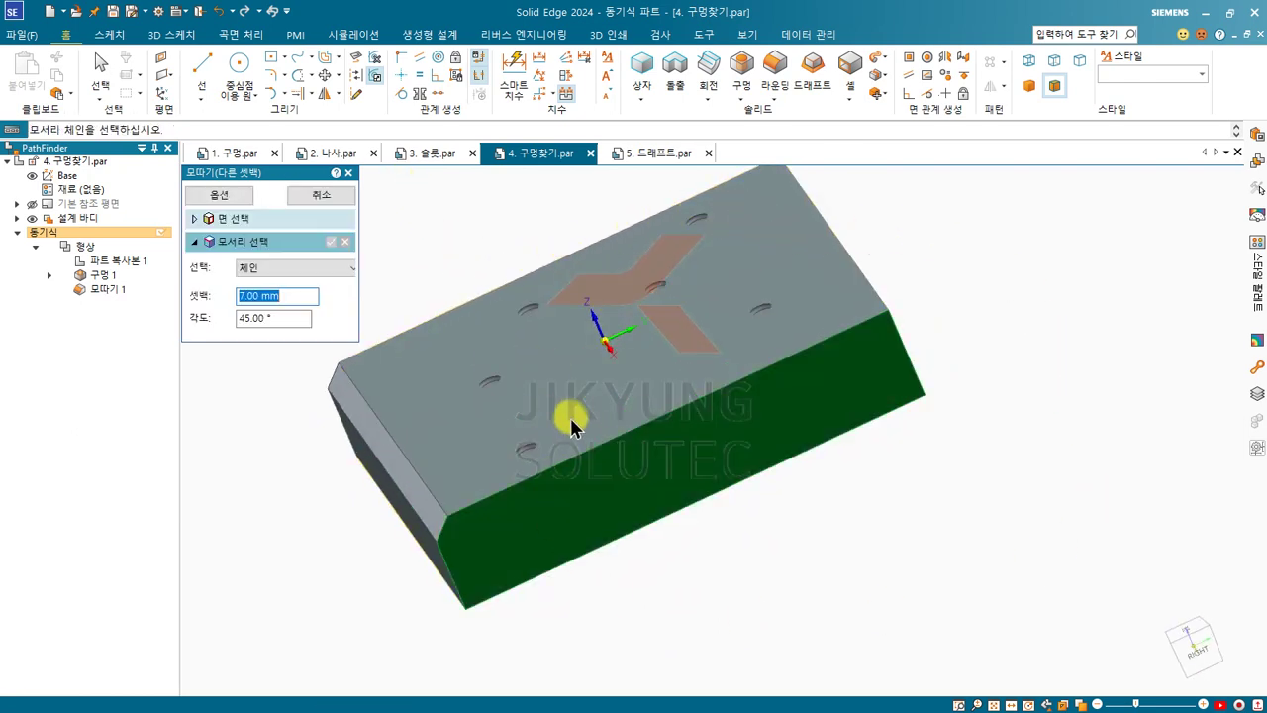
Step: Chamfer the top edge of that side face with a 7 mm setback and a 60° angle, and finish the feature
{"action": "left_click", "coordinate": [590, 447]}
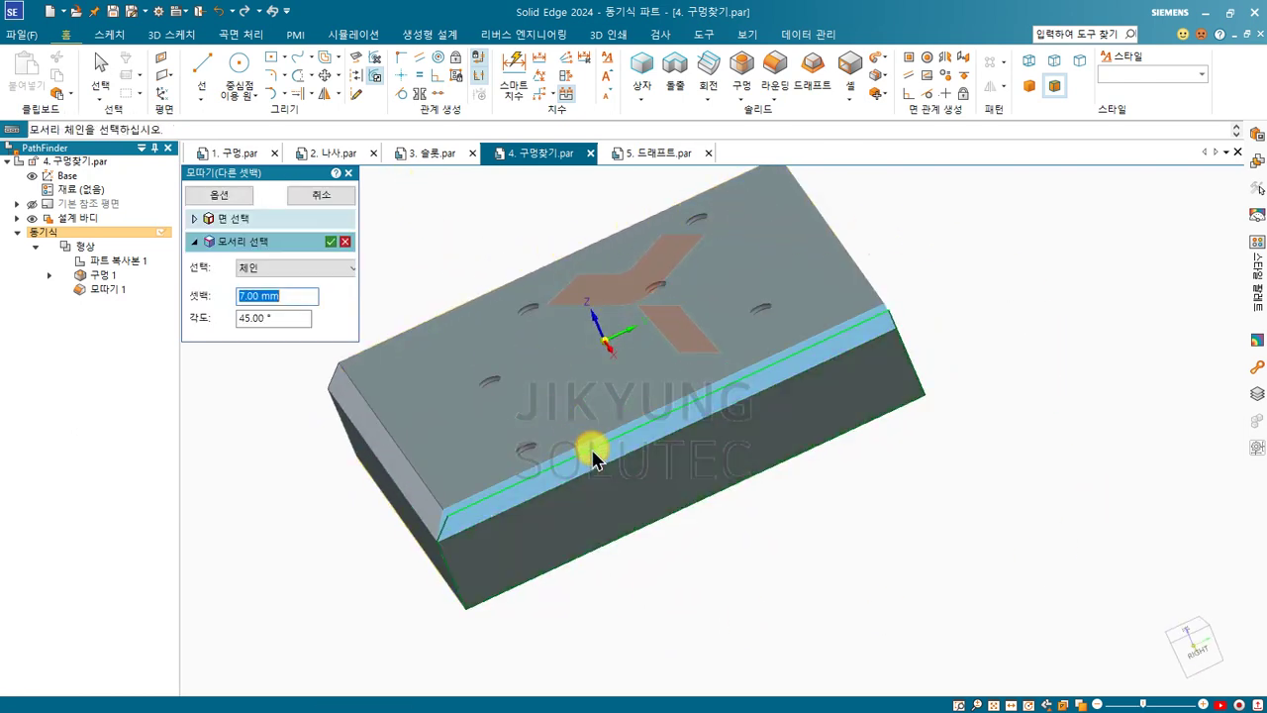
{"action": "left_click", "coordinate": [276, 315]}
{"action": "type", "text": "60"}
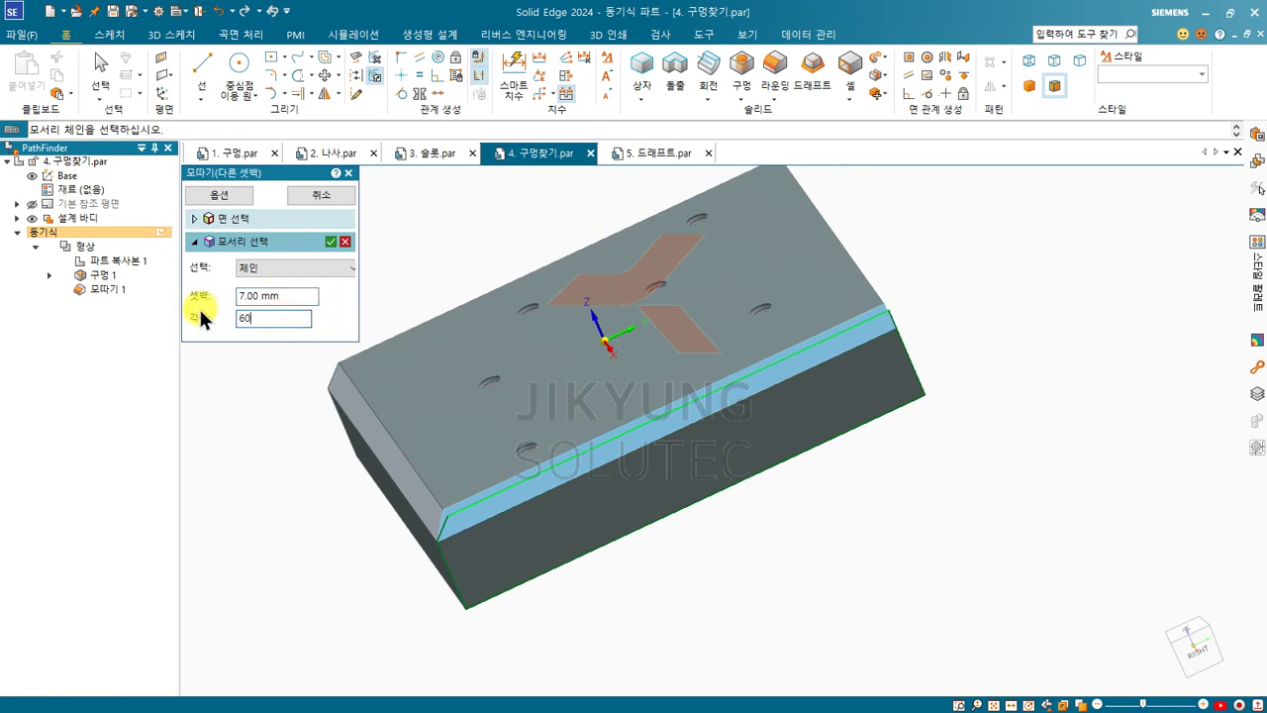
{"action": "key", "text": "Return"}
{"action": "middle_click_drag", "start_coordinate": [390, 486], "coordinate": [759, 405]}
{"action": "middle_click_drag", "start_coordinate": [884, 316], "coordinate": [455, 376]}
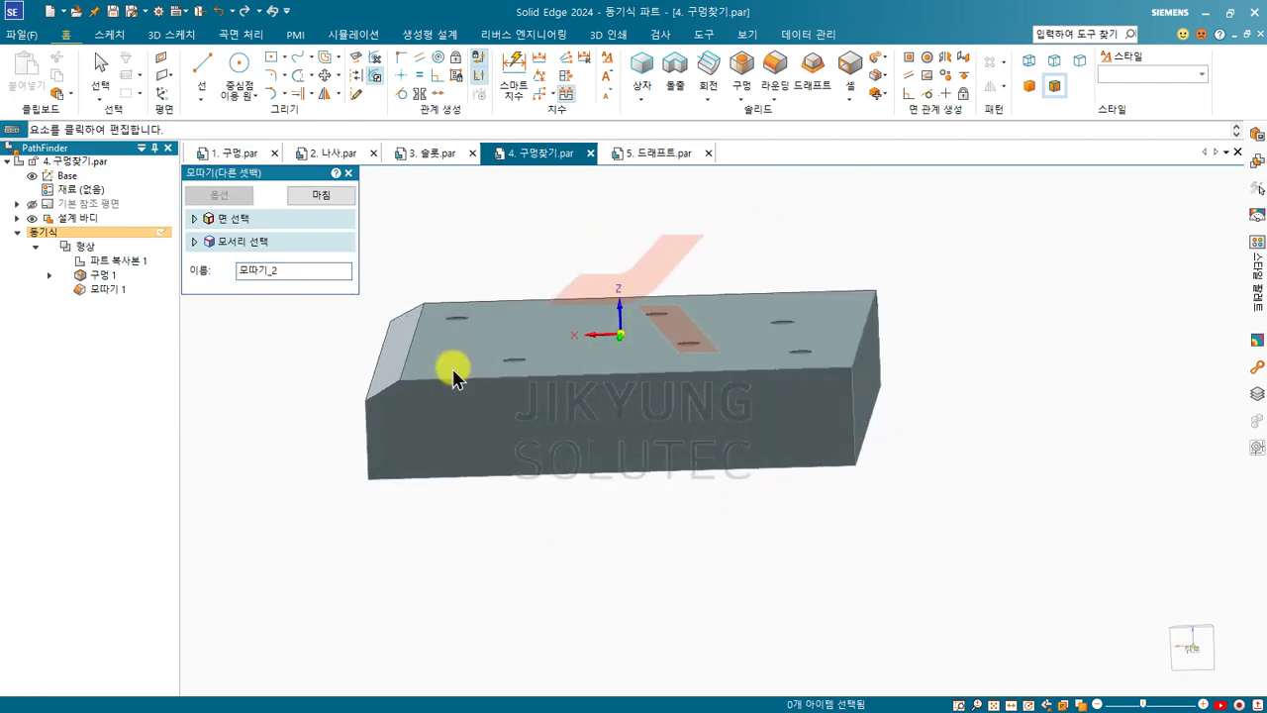
{"action": "right_click", "coordinate": [469, 245]}
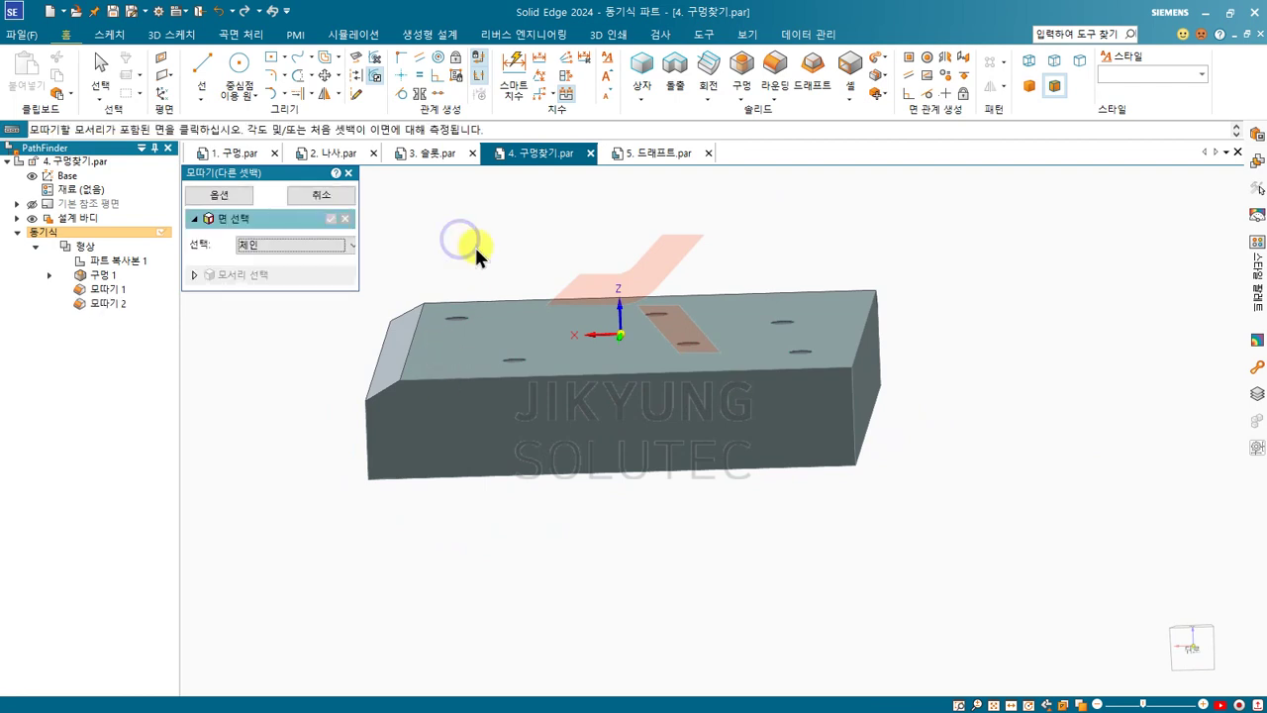
Step: Check the options of the unequal-setback chamfer and leave the command
{"action": "left_click", "coordinate": [223, 194]}
{"action": "left_click", "coordinate": [562, 382]}
{"action": "left_click", "coordinate": [698, 337]}
{"action": "key", "text": "Escape"}
{"action": "left_click", "coordinate": [285, 361]}
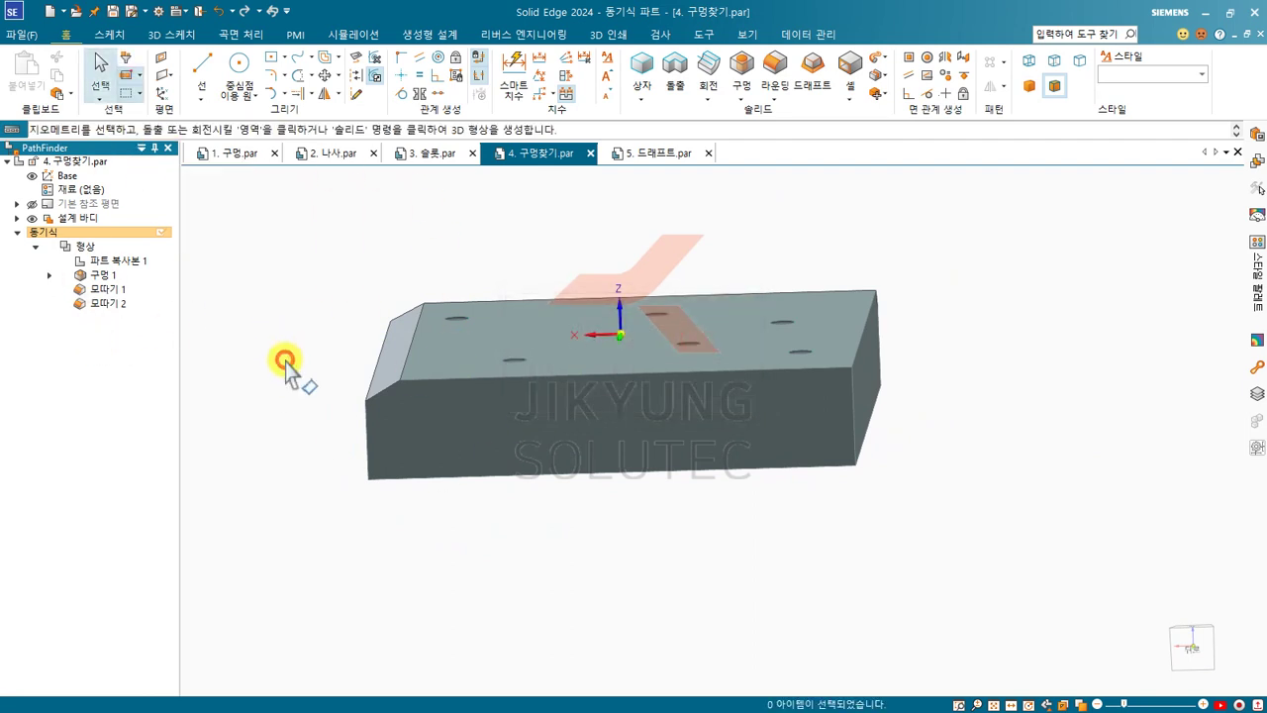